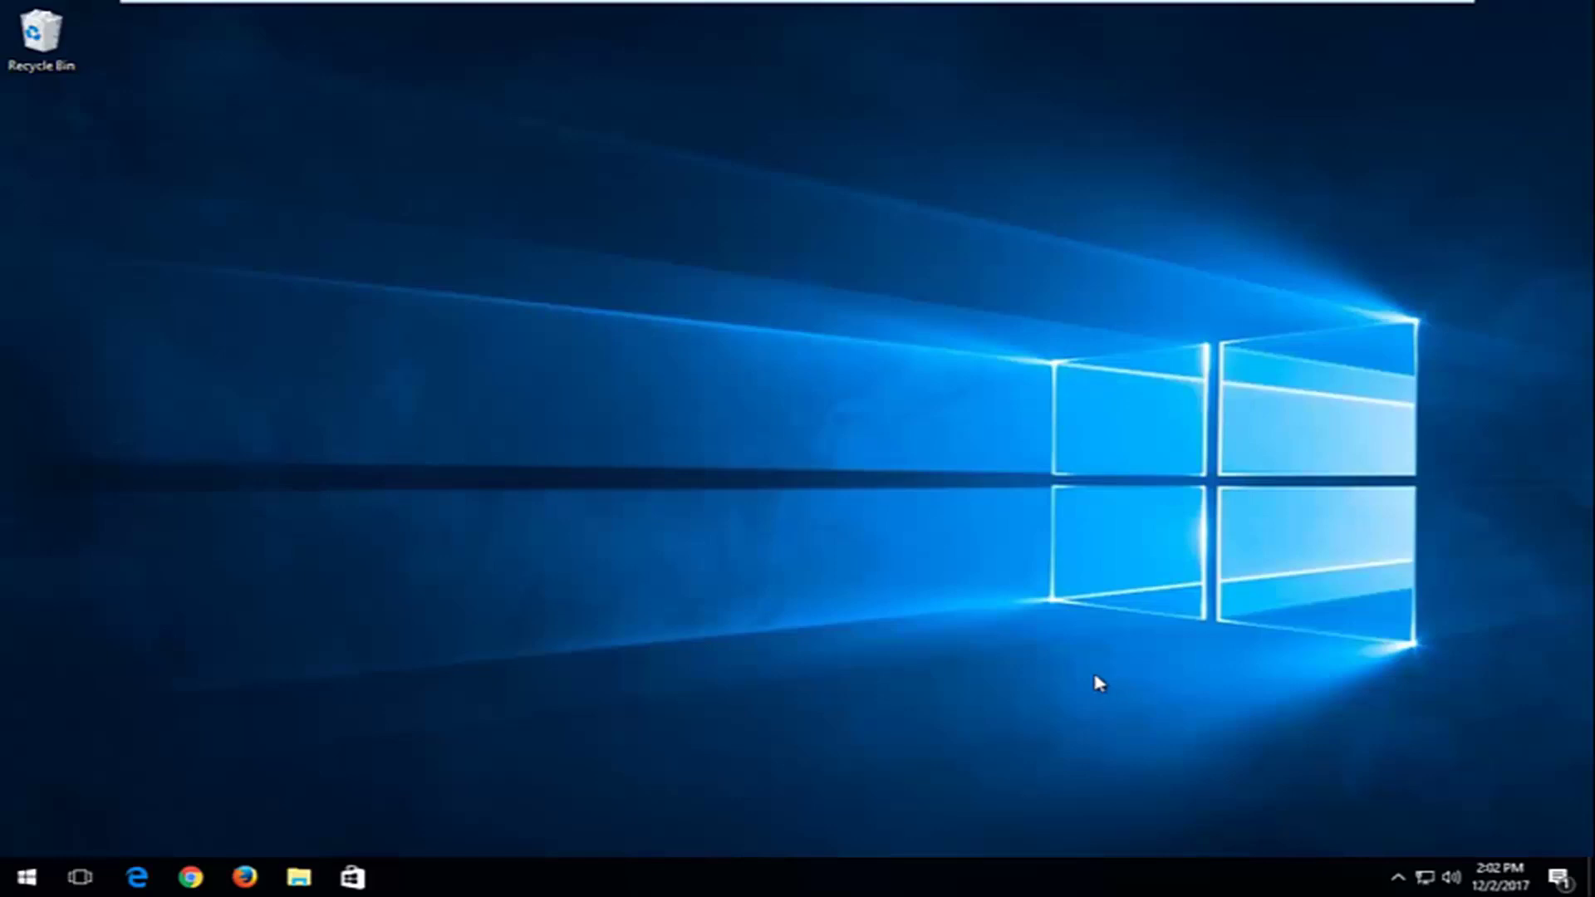
# - Open Registry Editor (regedit) as administrator, allow it to make changes, and enlarge its window
pyautogui.press('super')
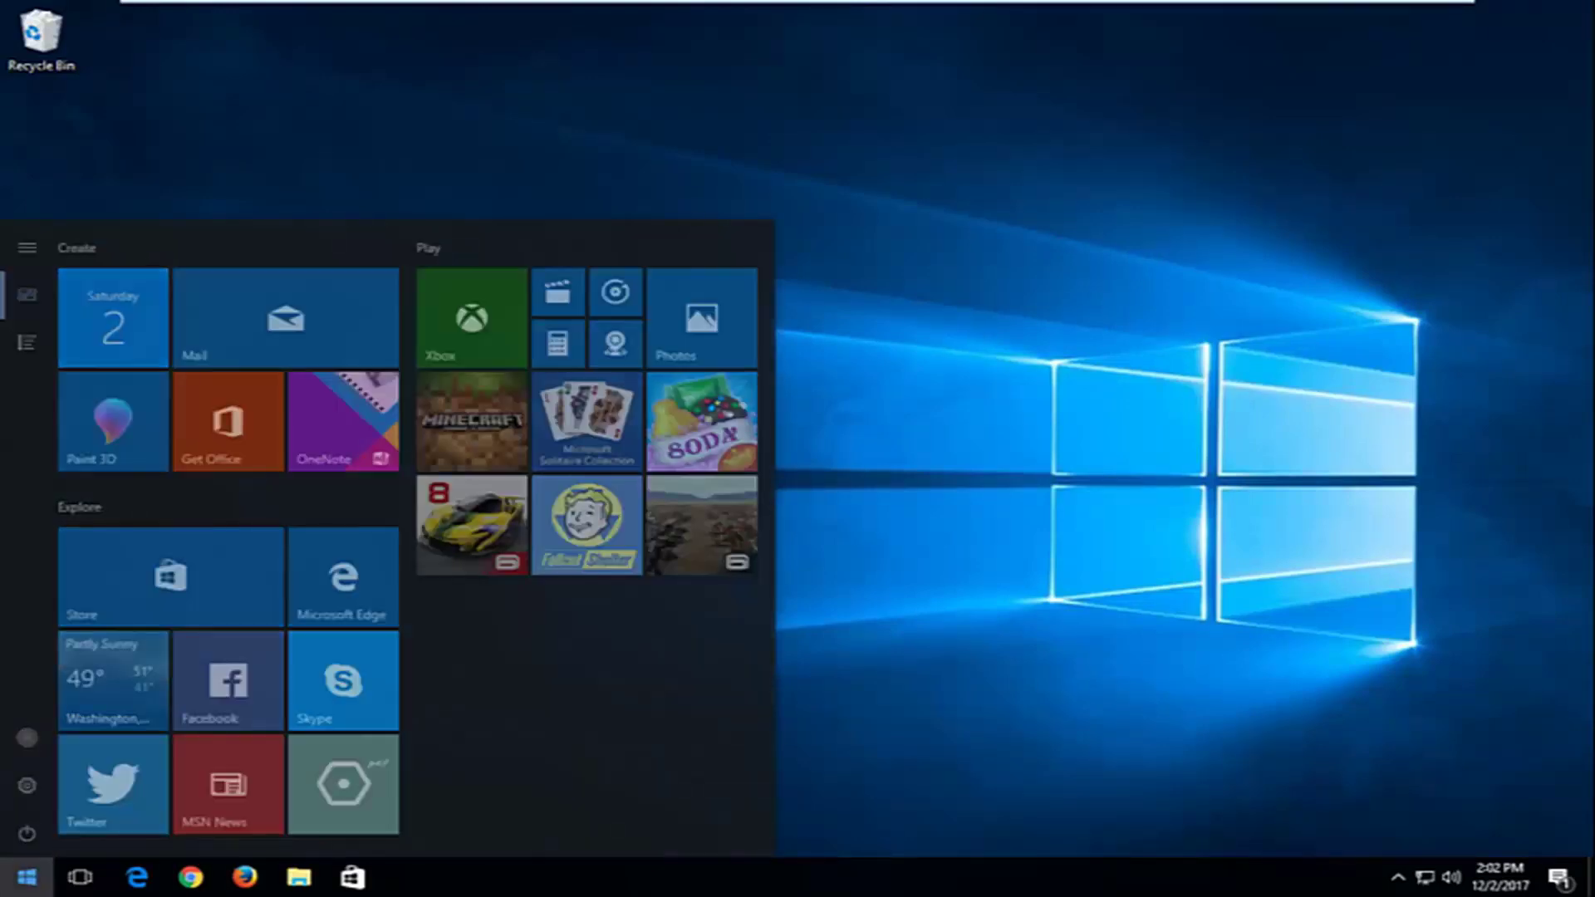
pyautogui.write('regedit')
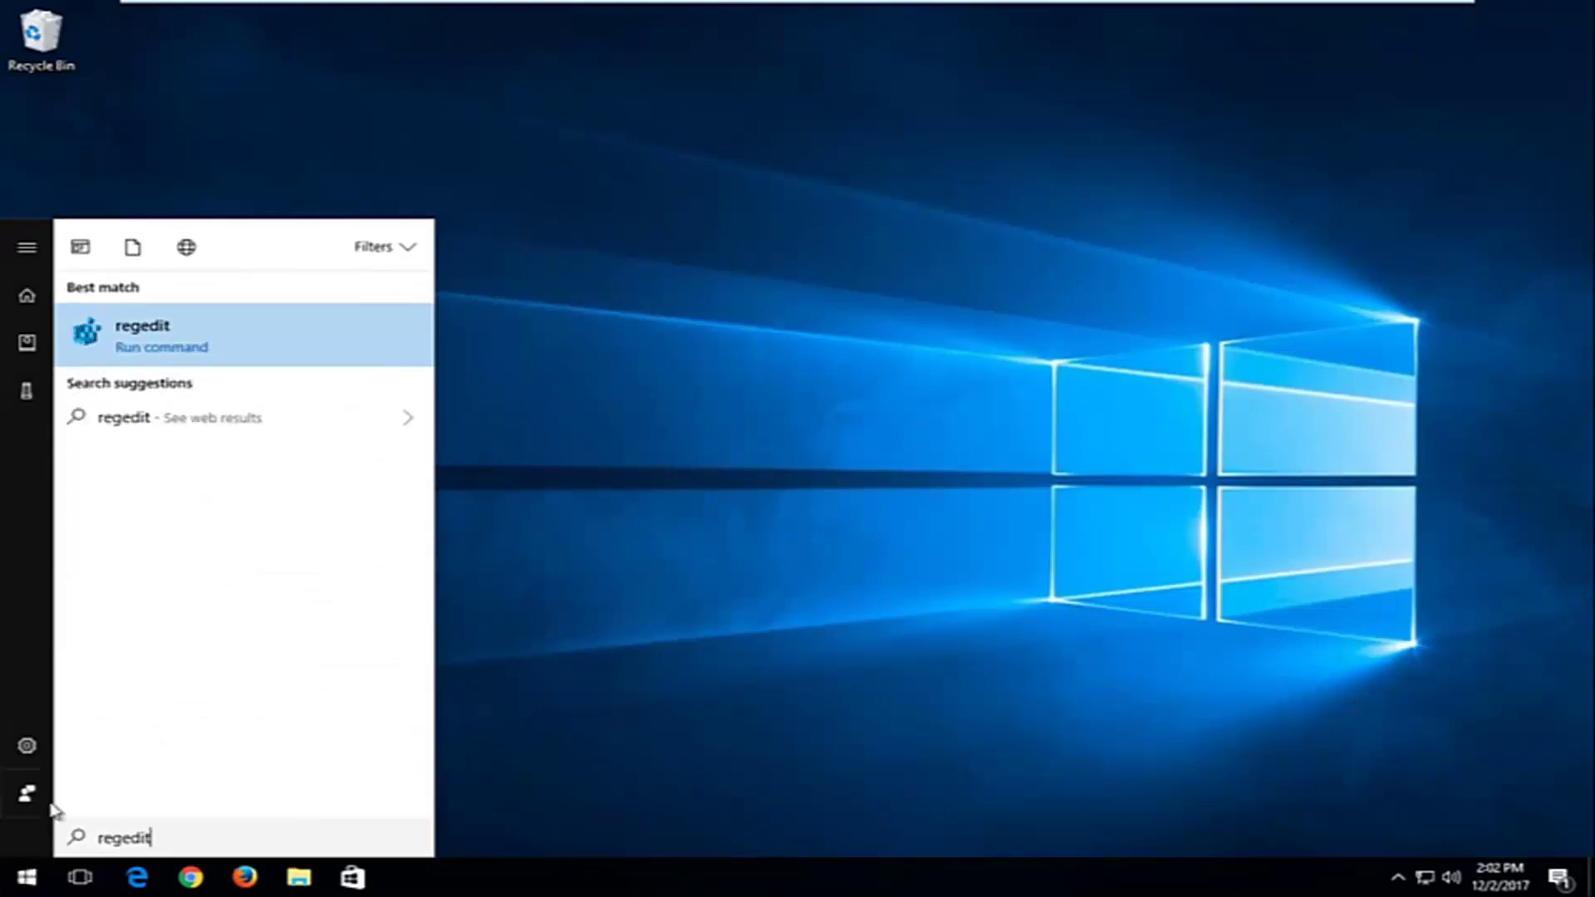
pyautogui.rightClick(124, 336)
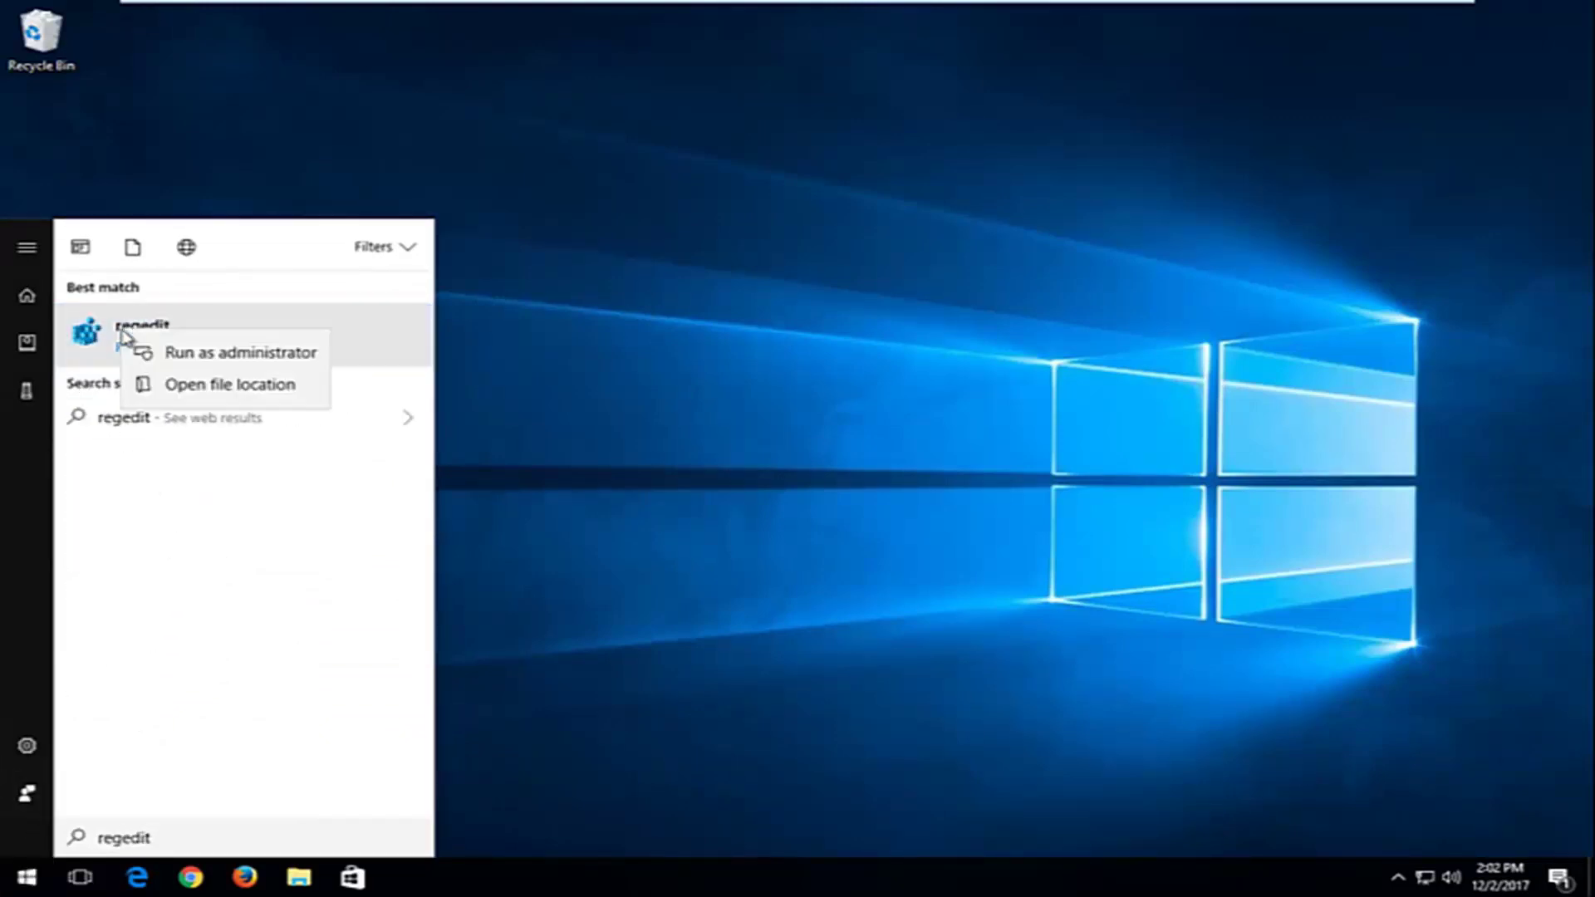
pyautogui.click(153, 355)
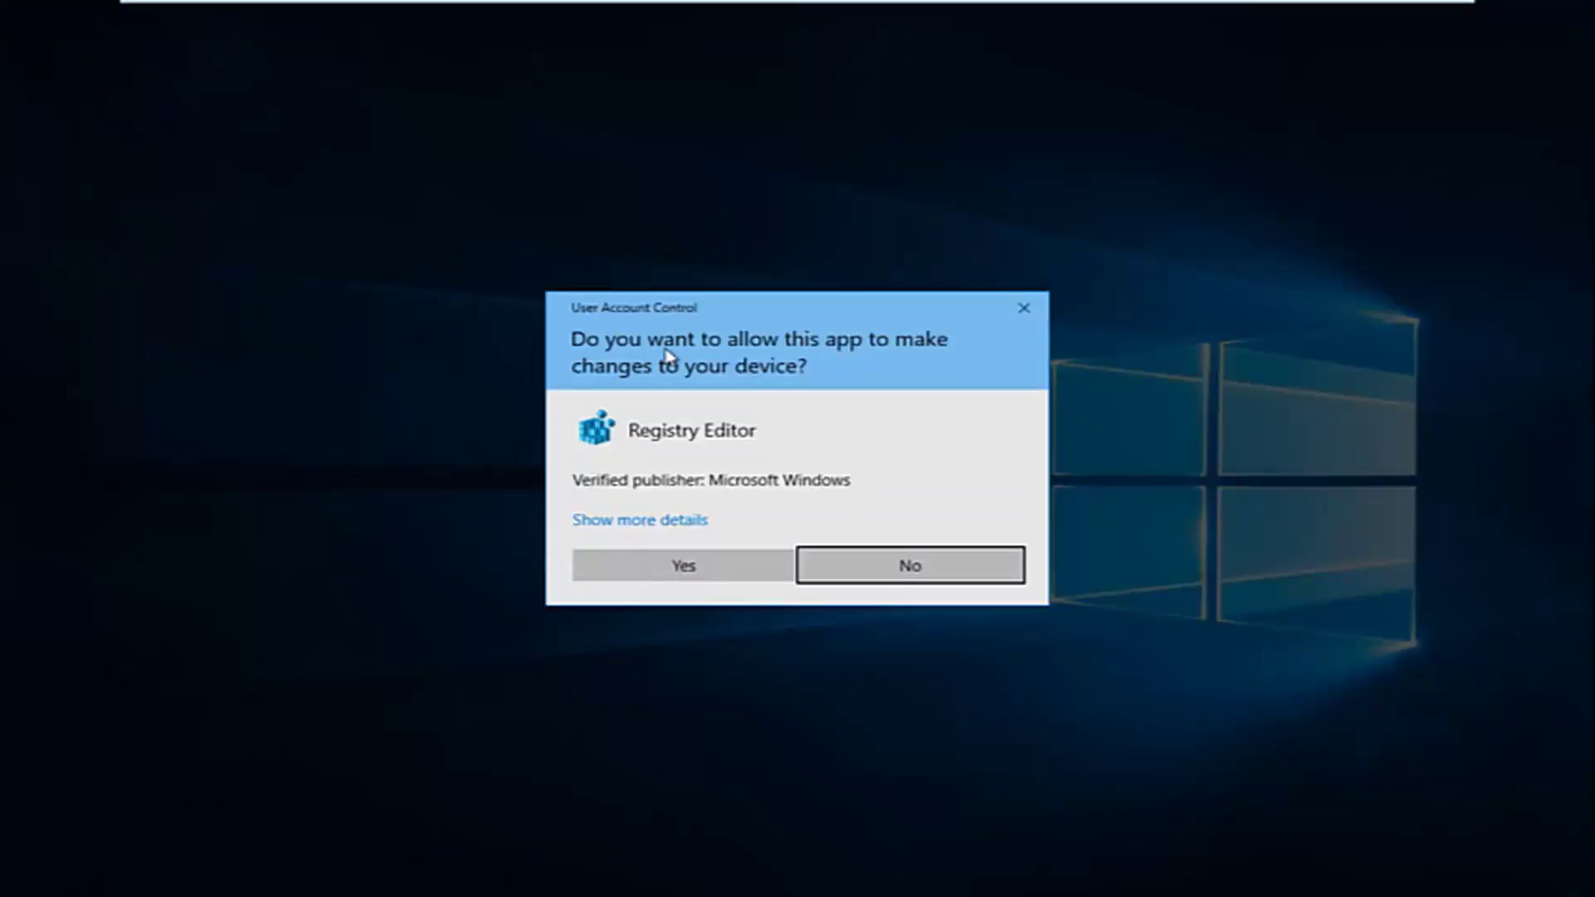
pyautogui.click(686, 562)
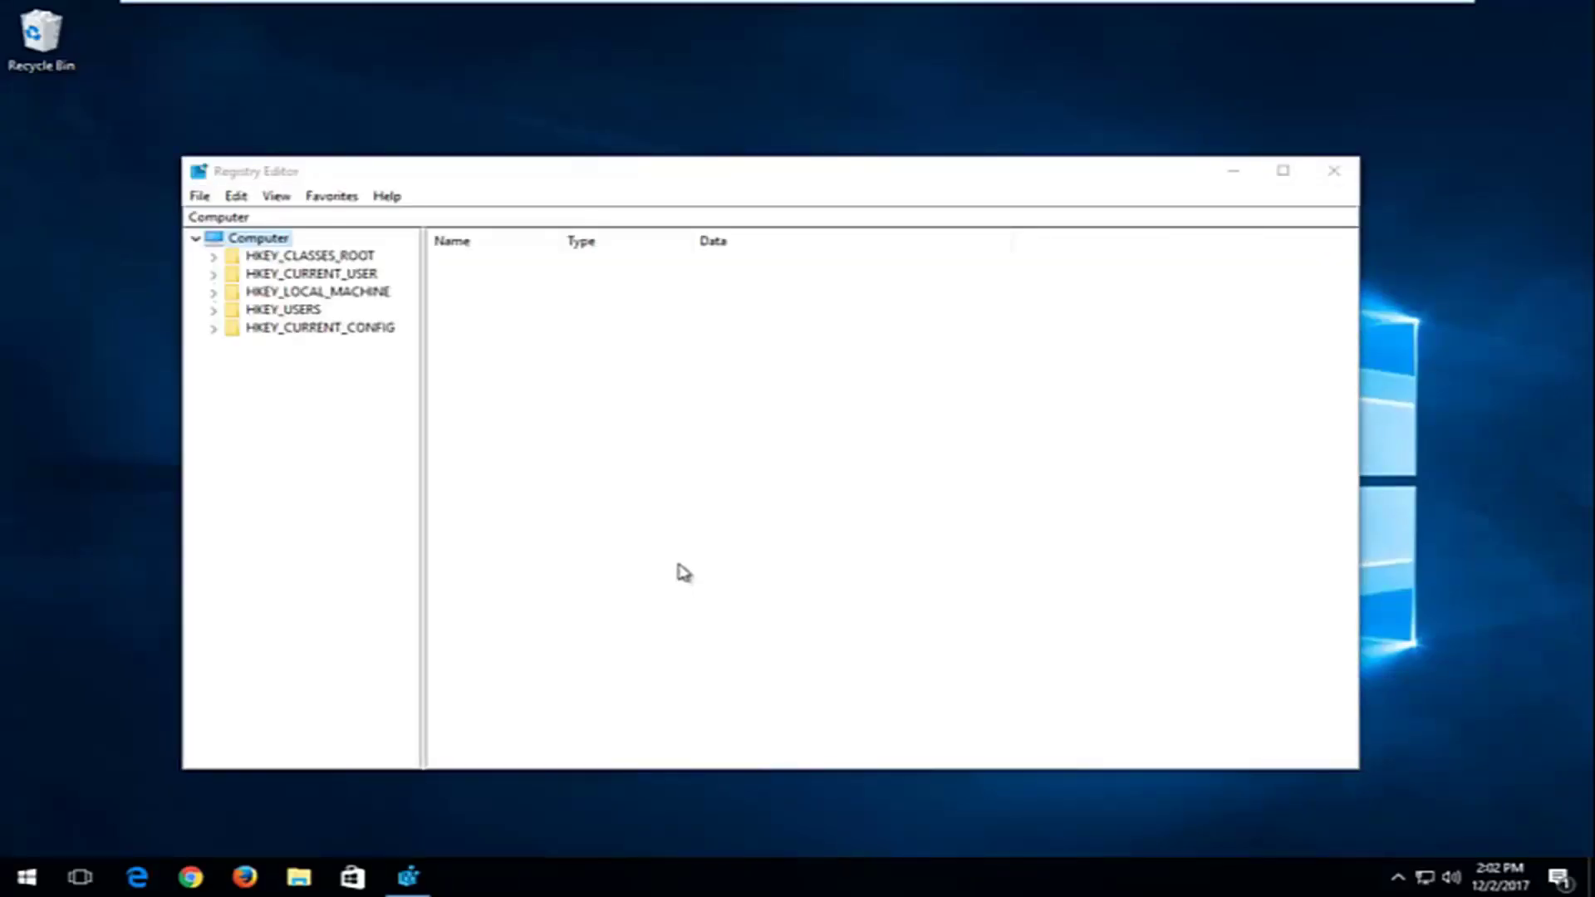
pyautogui.moveTo(933, 166); pyautogui.dragTo(901, 90)
pyautogui.moveTo(1328, 692); pyautogui.dragTo(1473, 795)
# - Expand the registry tree down to HKEY_LOCAL_MACHINE\SOFTWARE\Microsoft
pyautogui.click(289, 181)
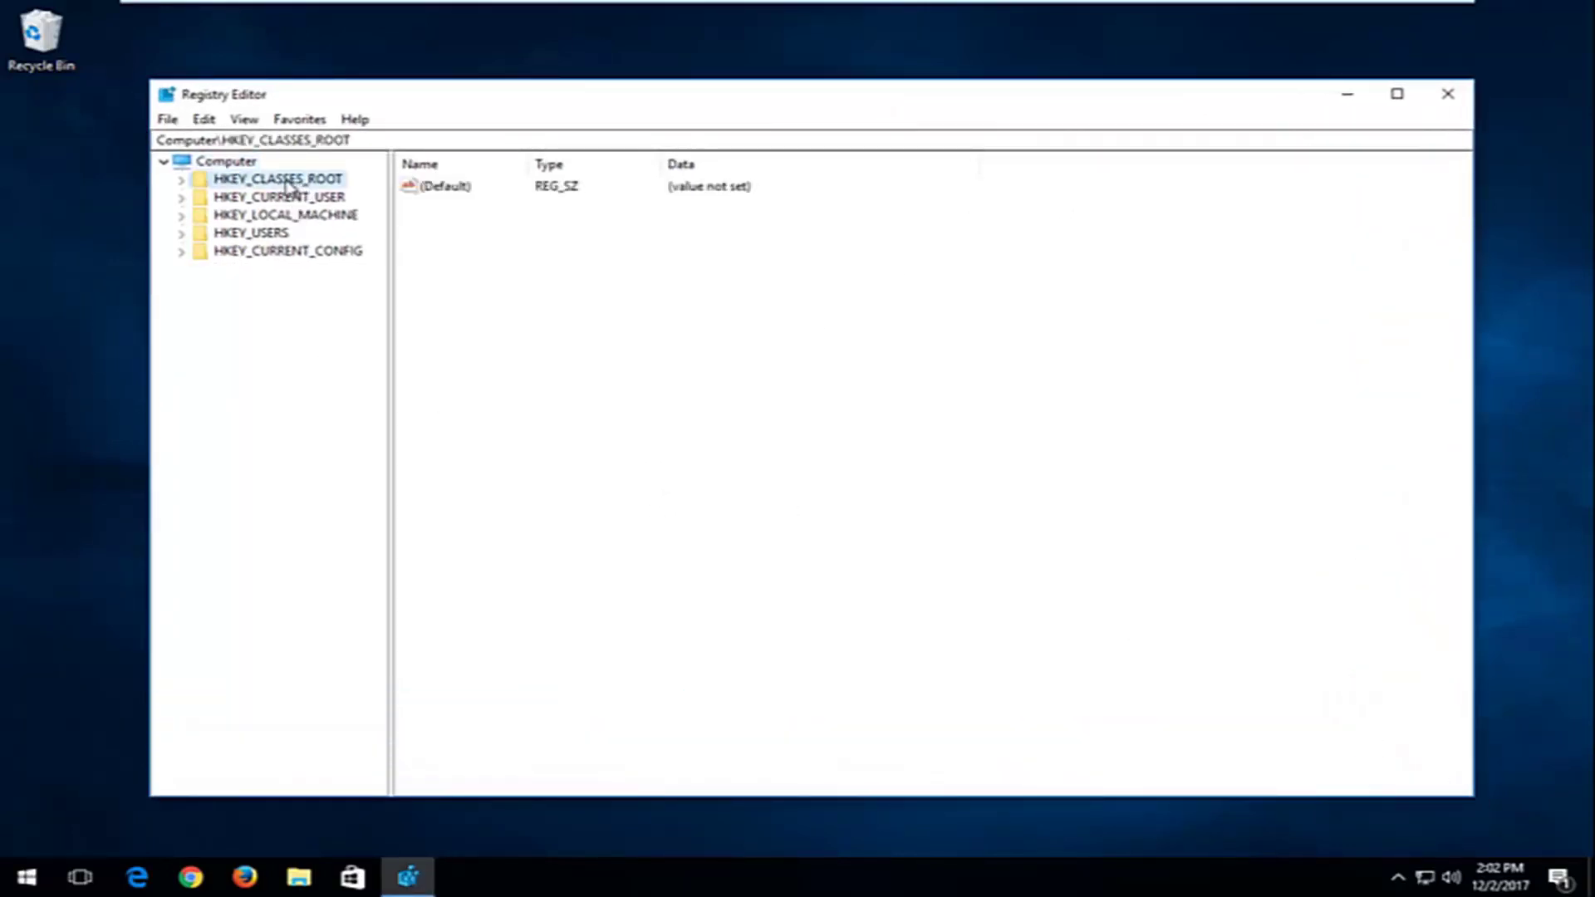
pyautogui.click(271, 141)
pyautogui.click(233, 216)
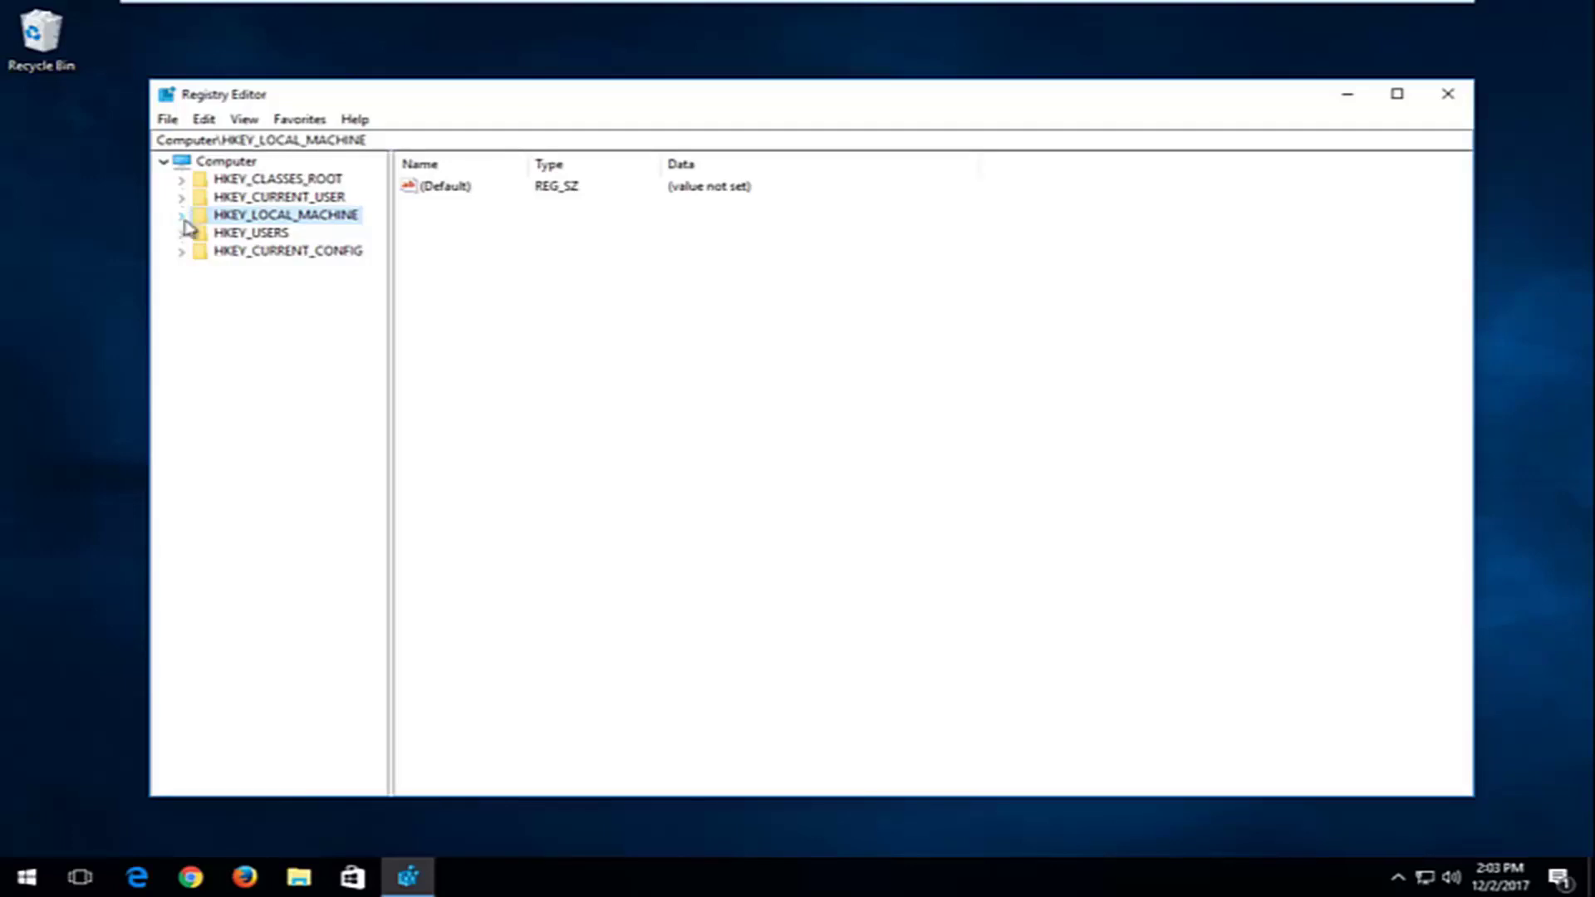
pyautogui.click(181, 216)
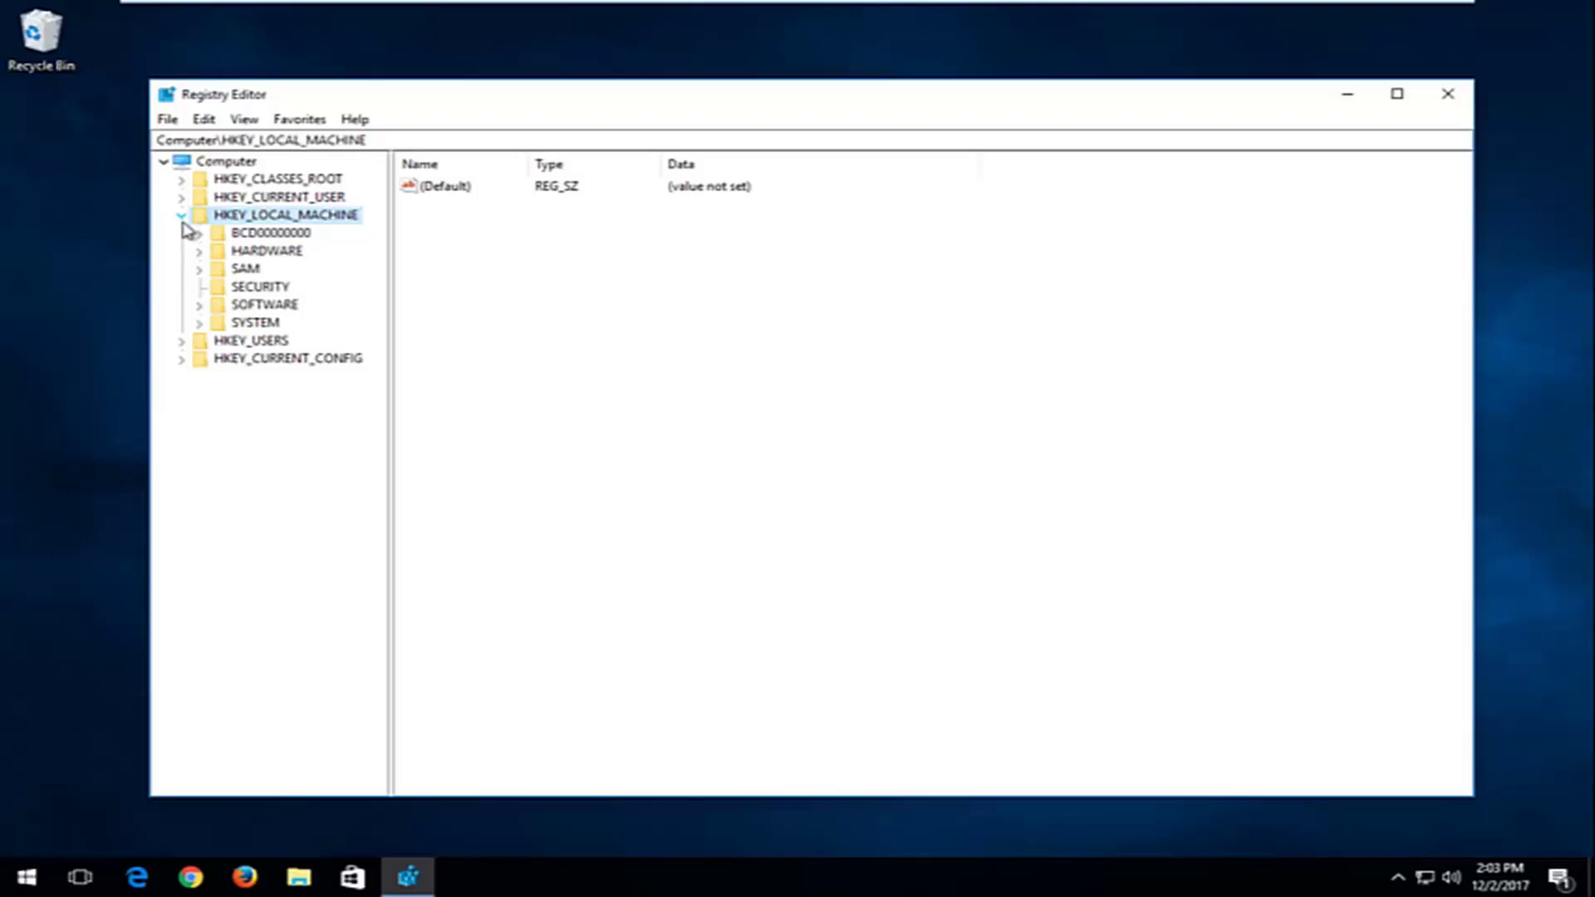
pyautogui.click(241, 304)
pyautogui.click(200, 306)
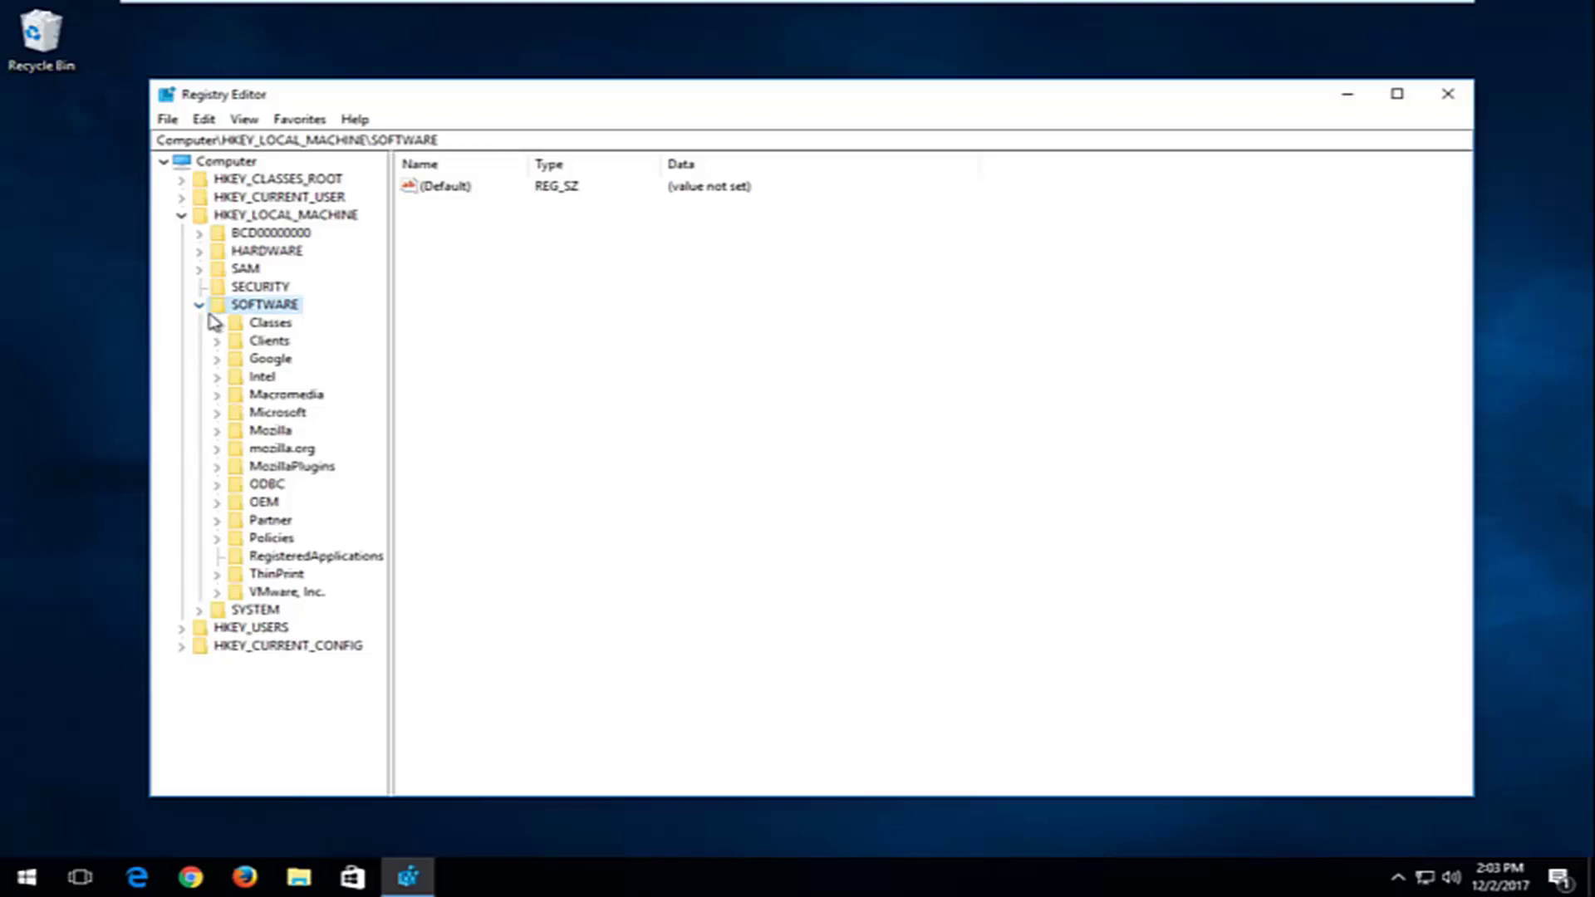
pyautogui.click(251, 414)
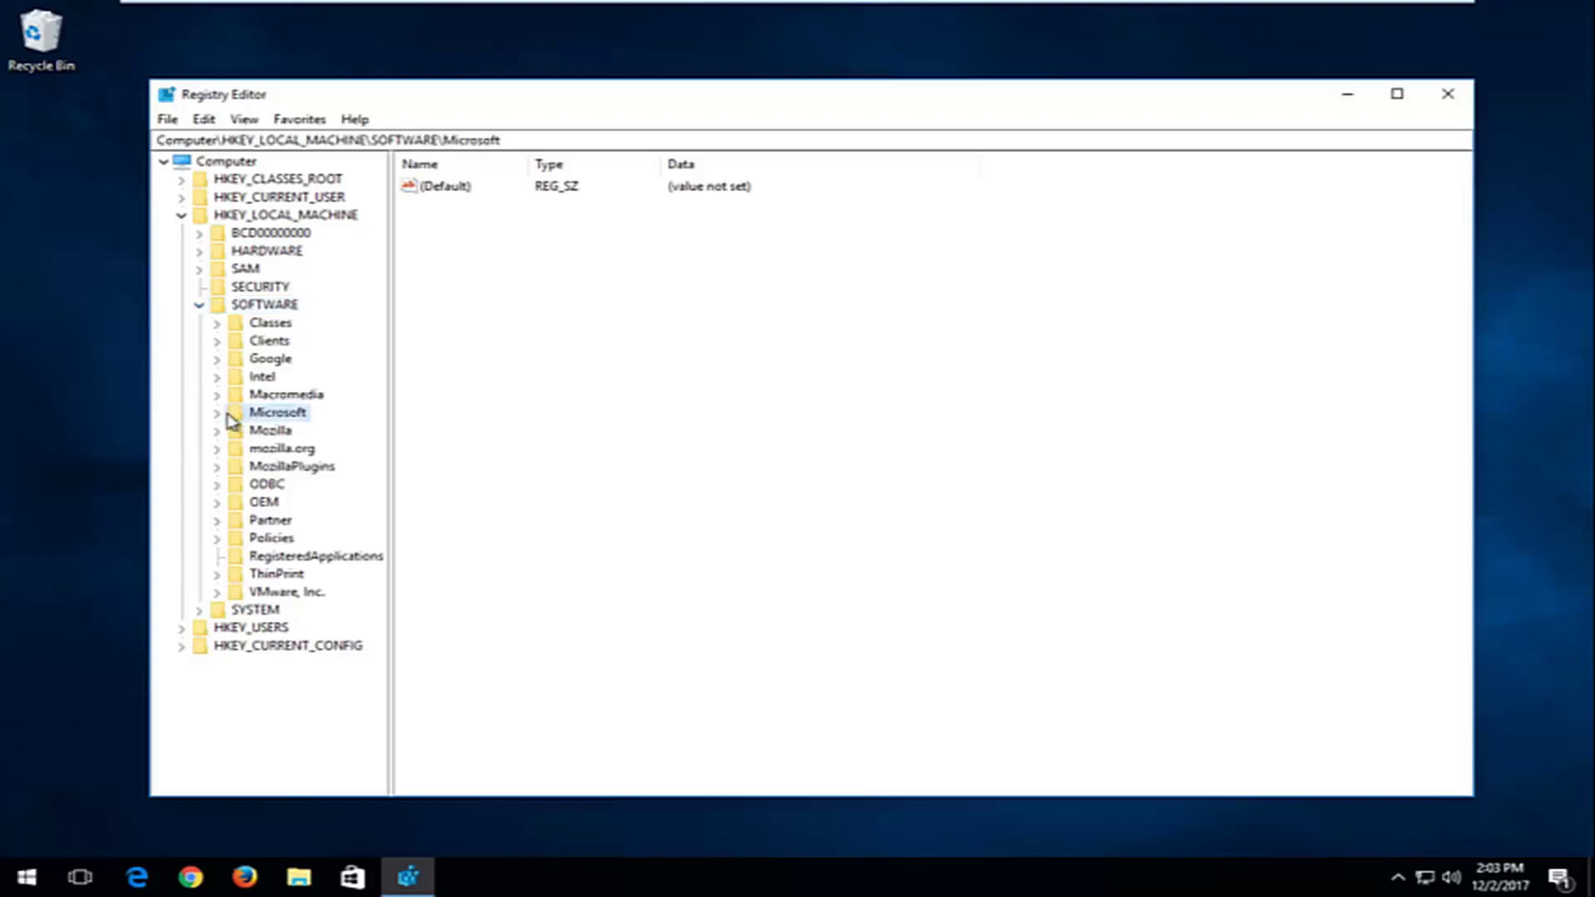
pyautogui.click(217, 413)
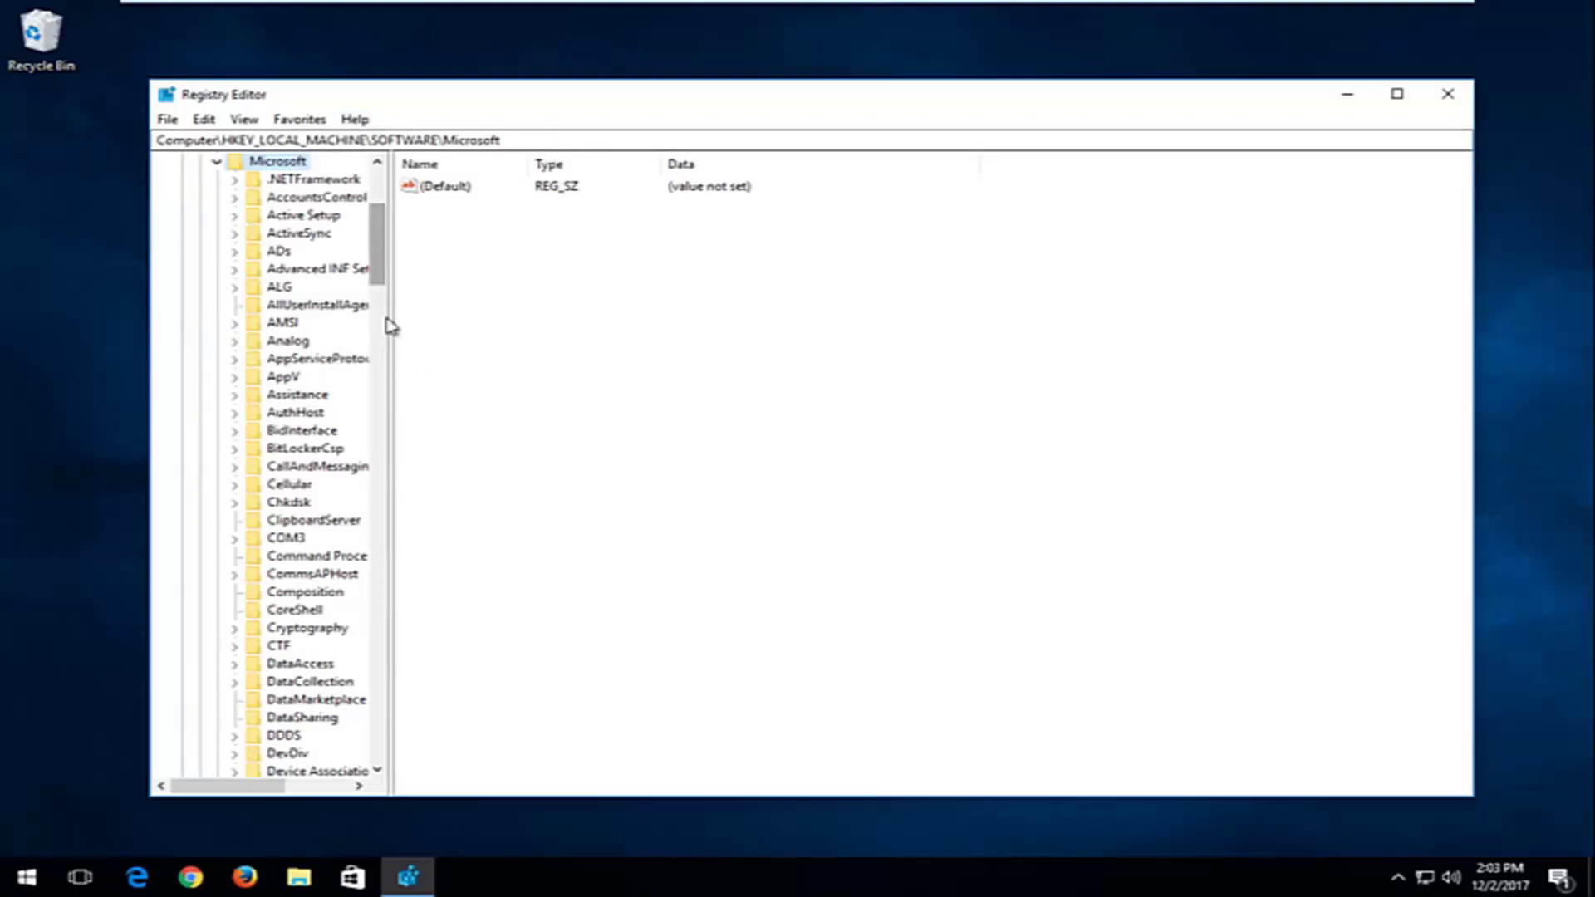
# - Widen the key tree and expand Windows NT\CurrentVersion under the Microsoft key
pyautogui.moveTo(390, 353); pyautogui.dragTo(540, 345)
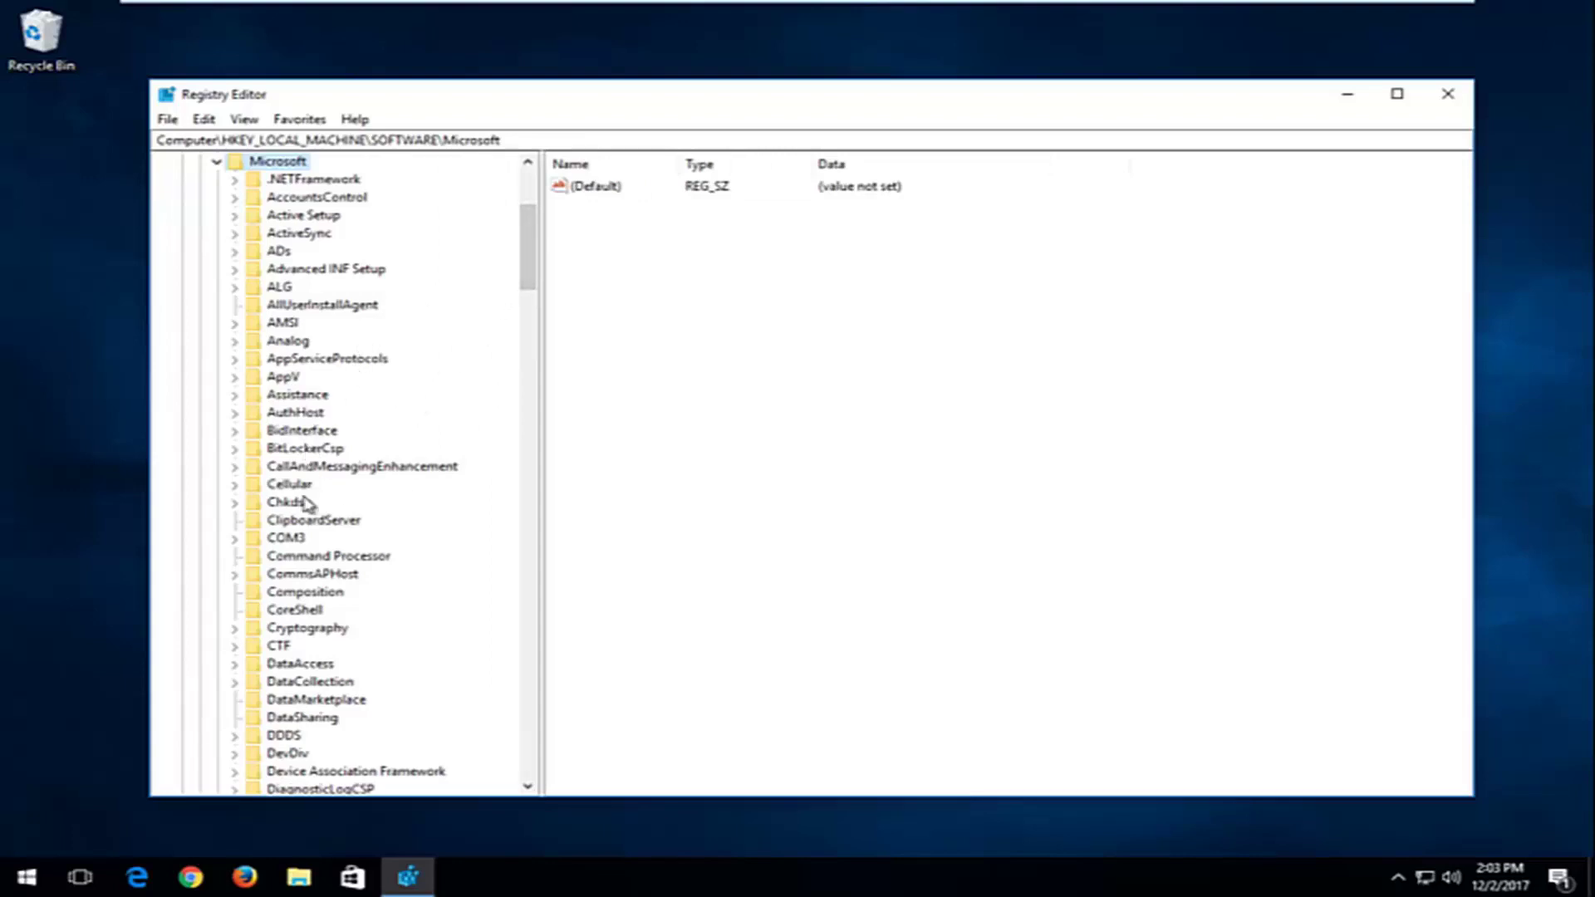
pyautogui.click(303, 522)
pyautogui.scroll(-6, 302, 509)
pyautogui.scroll(-18, 309, 492)
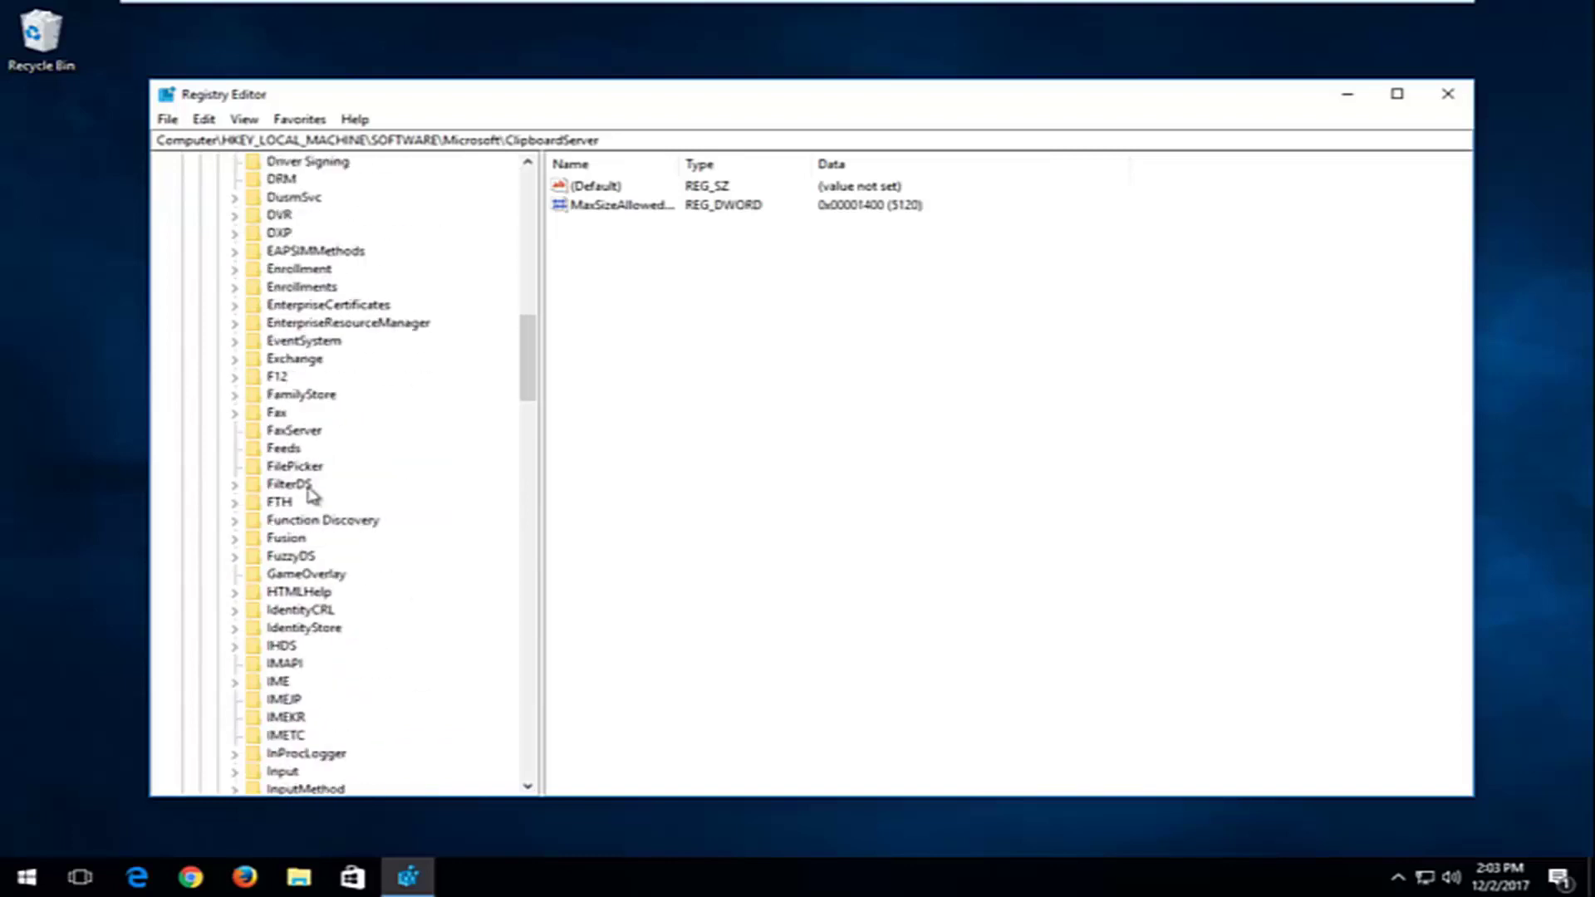
pyautogui.scroll(-20, 309, 492)
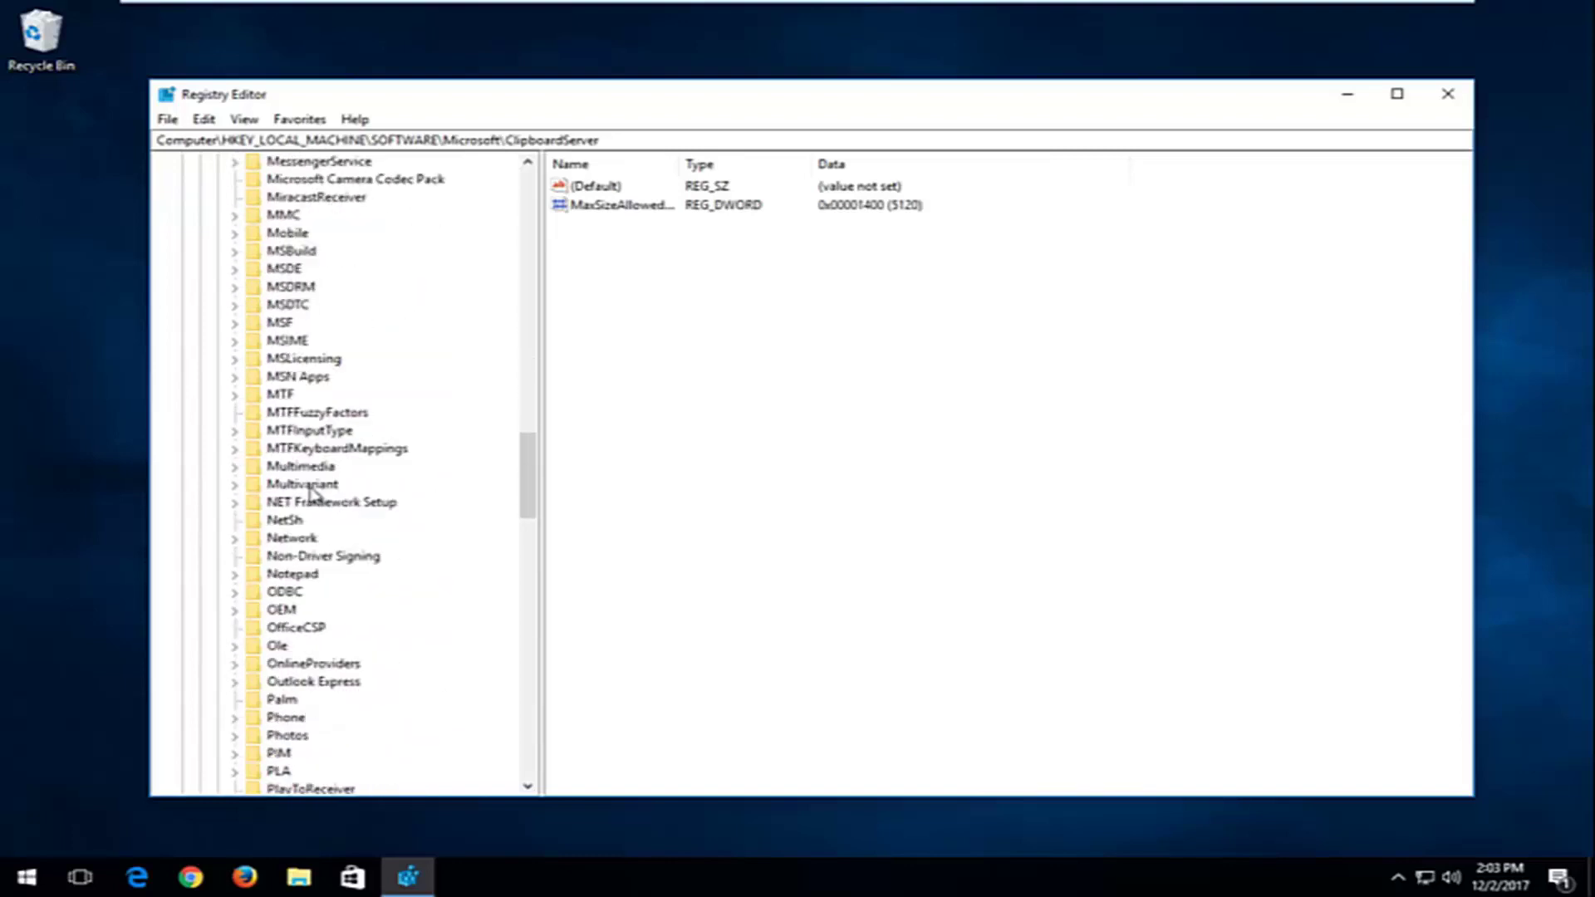
pyautogui.scroll(-11, 307, 494)
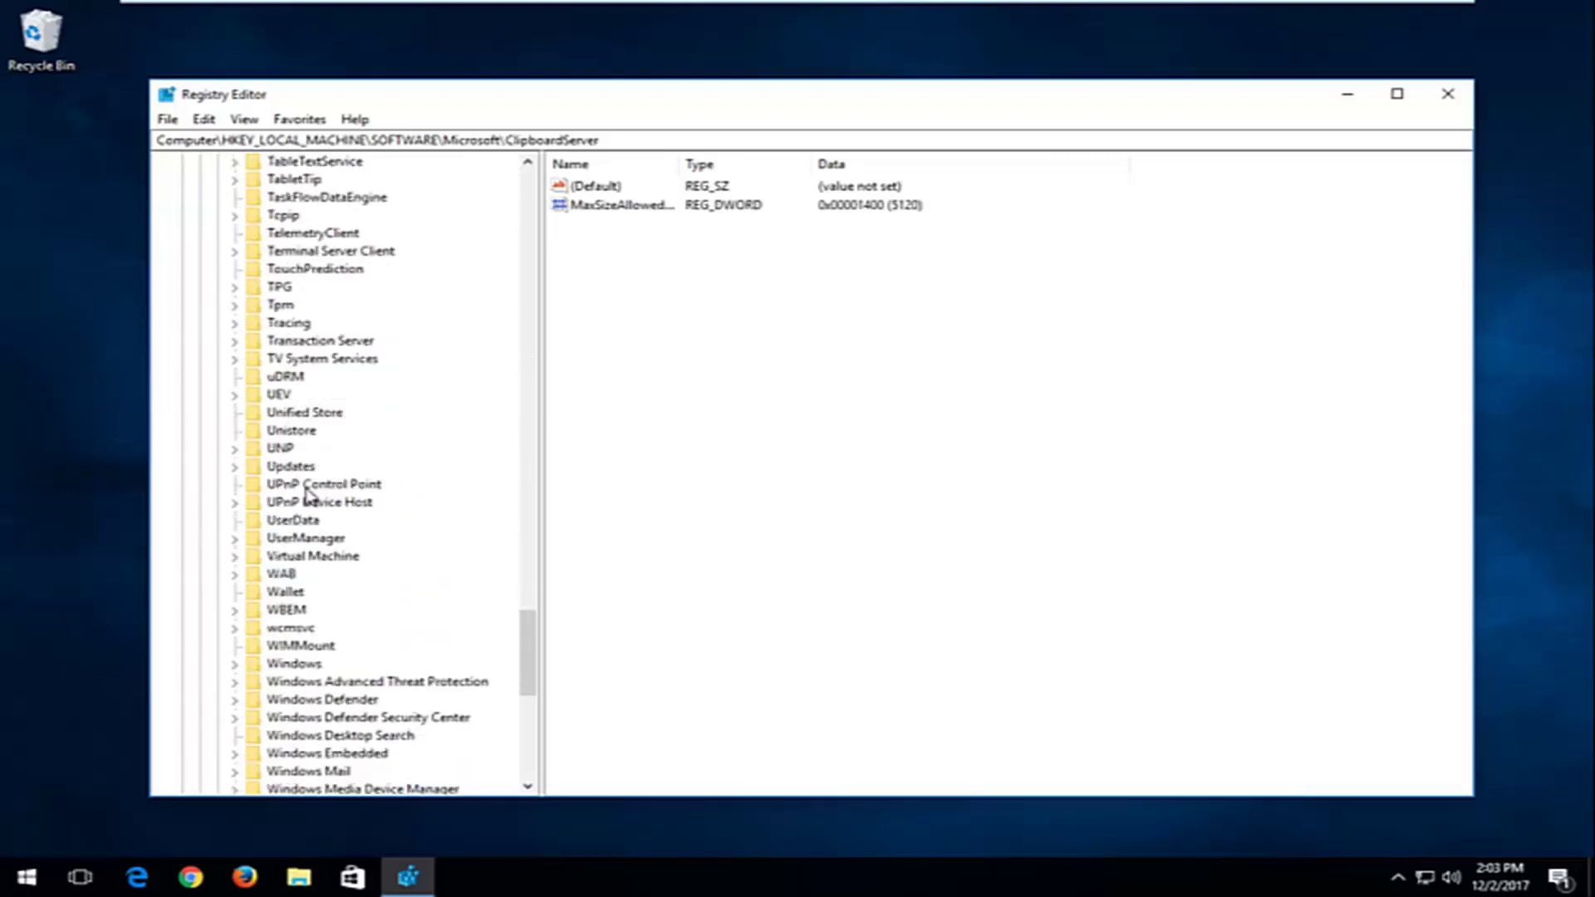
pyautogui.scroll(-2, 288, 504)
pyautogui.scroll(-2, 274, 519)
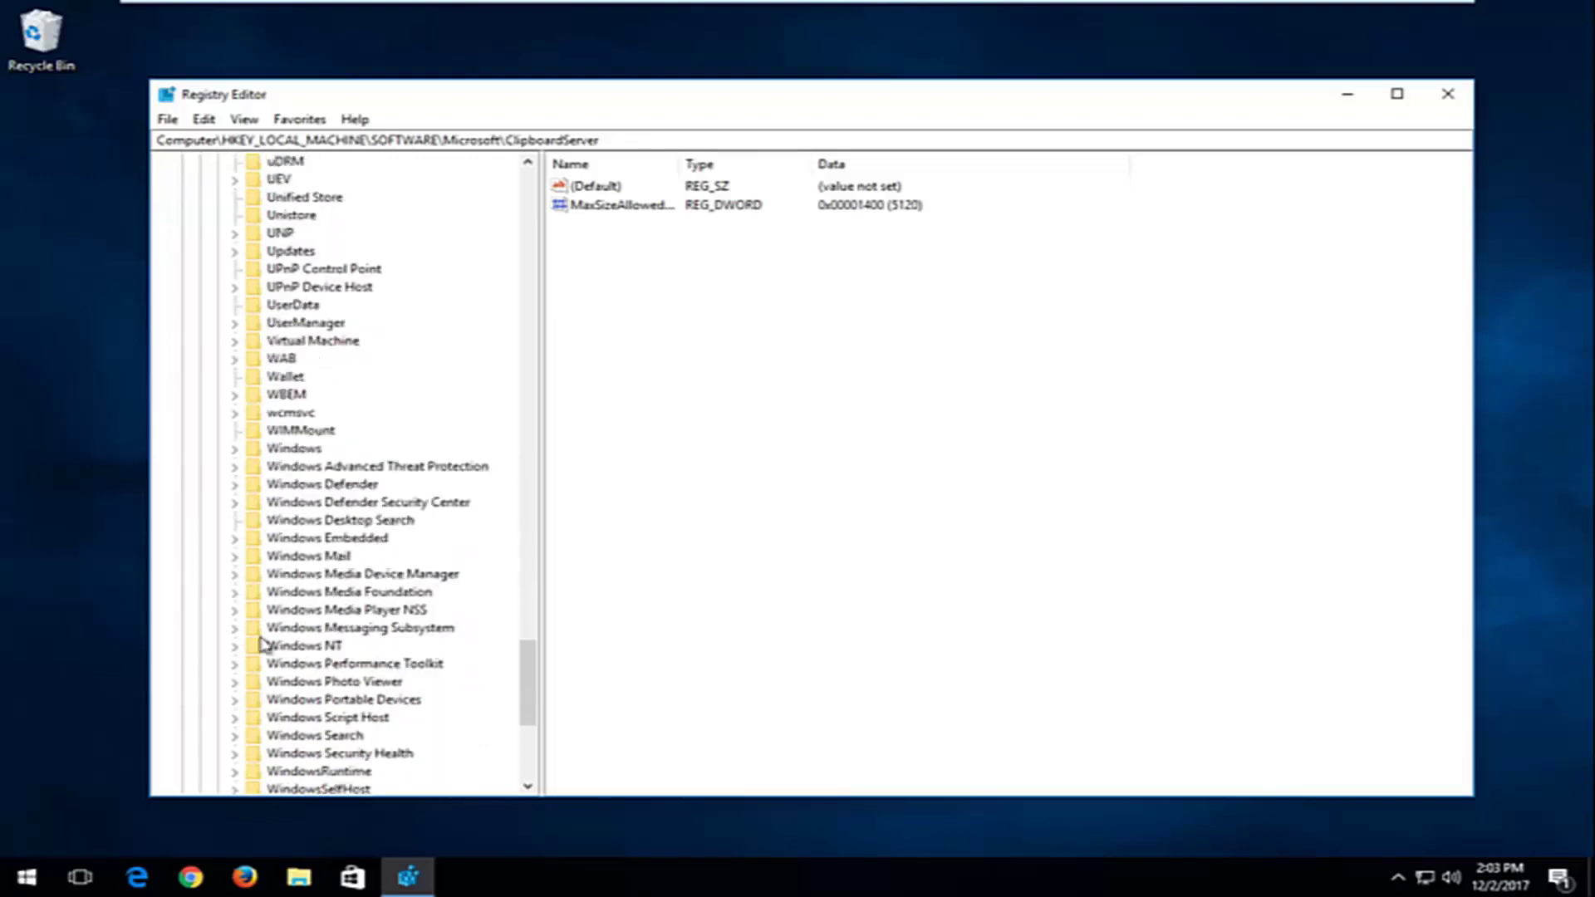
pyautogui.click(277, 646)
pyautogui.scroll(-1, 276, 646)
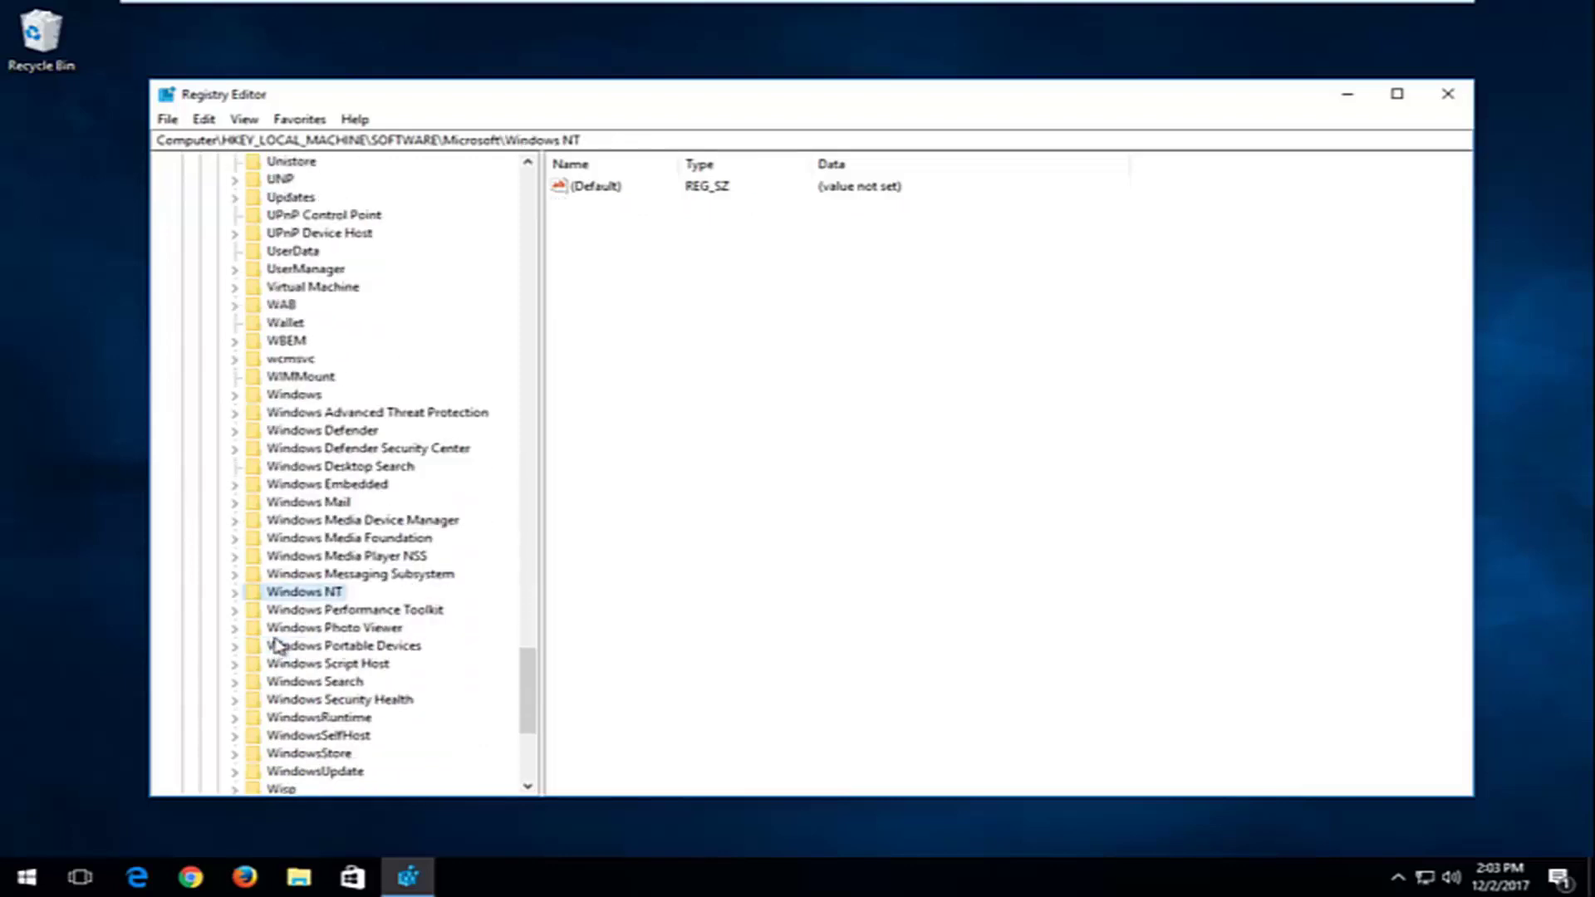
pyautogui.click(234, 593)
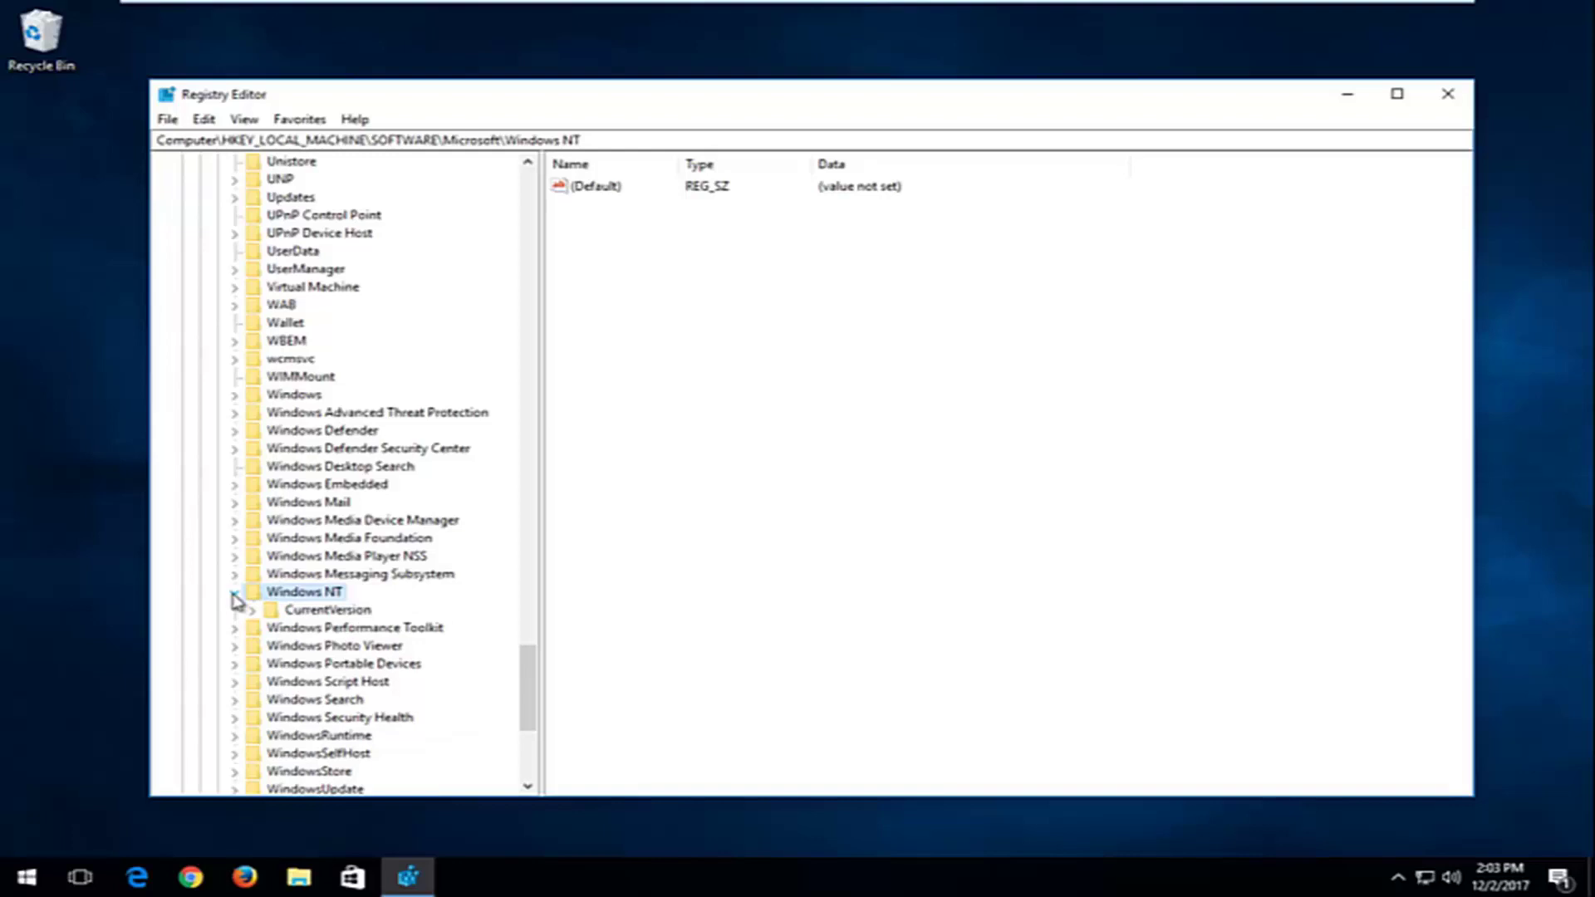
pyautogui.click(252, 612)
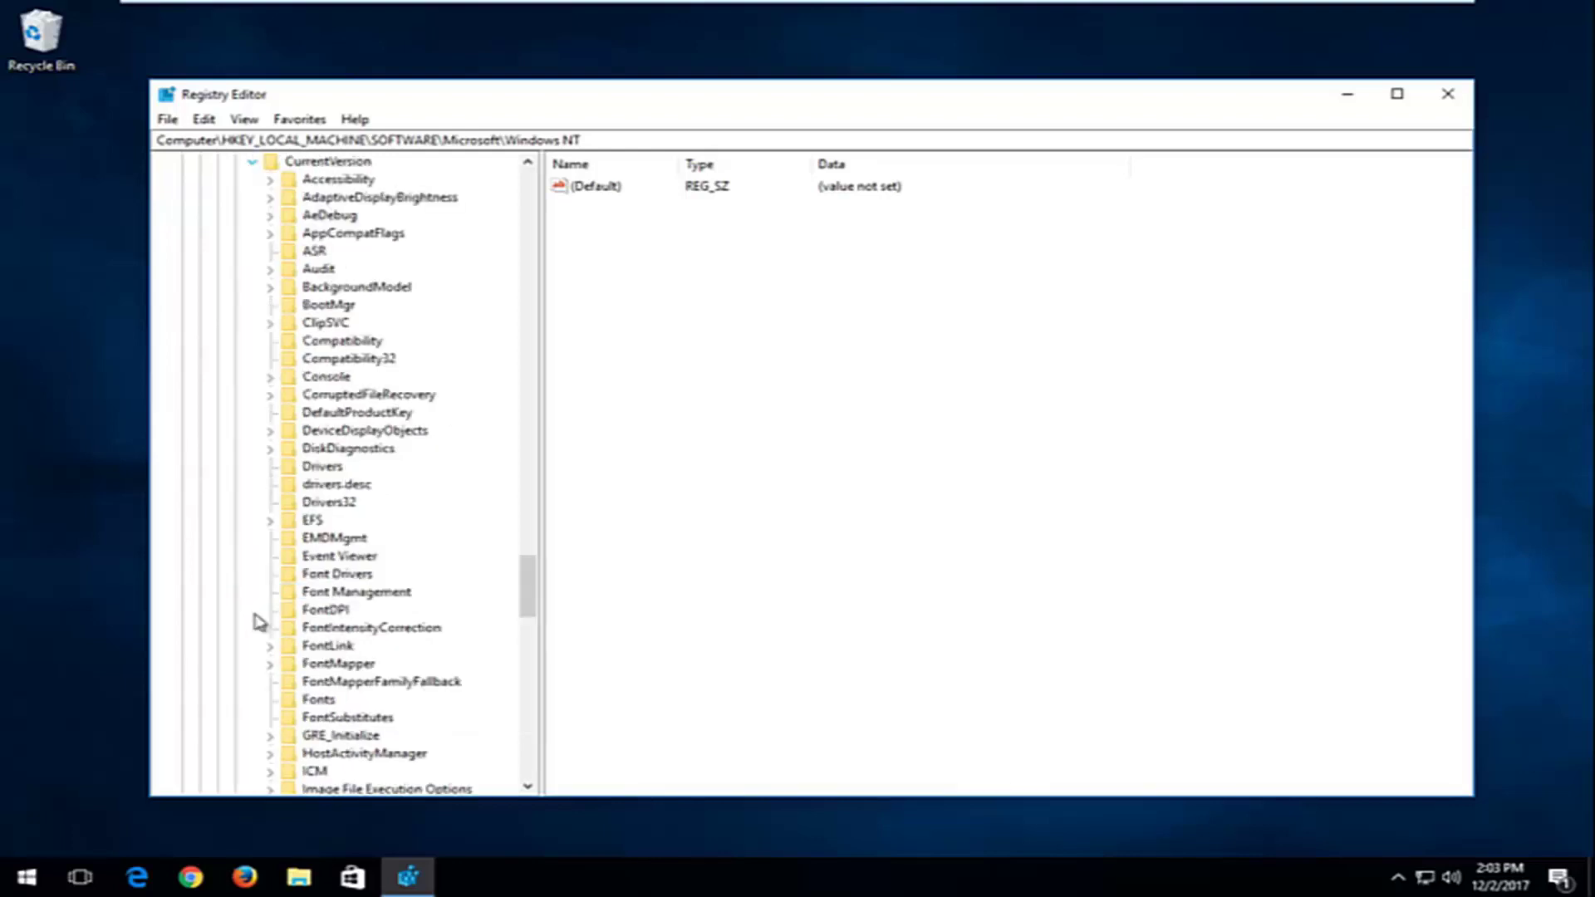
# - Open the Multimedia\SystemProfile key under CurrentVersion and widen the Name column to show full value names
pyautogui.scroll(-8, 416, 569)
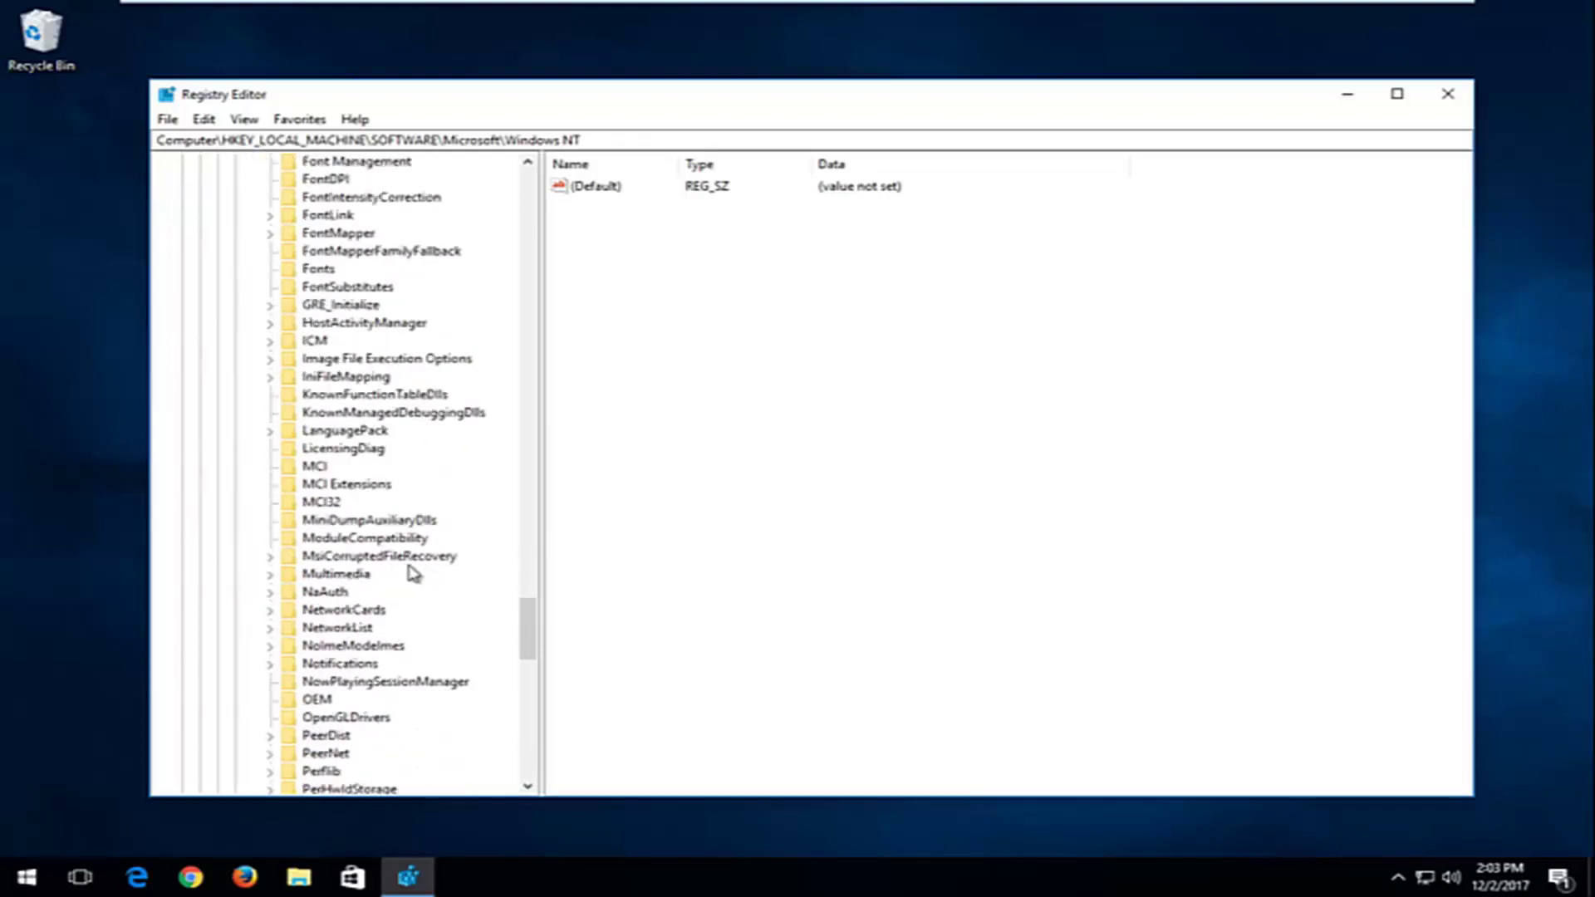
pyautogui.click(339, 578)
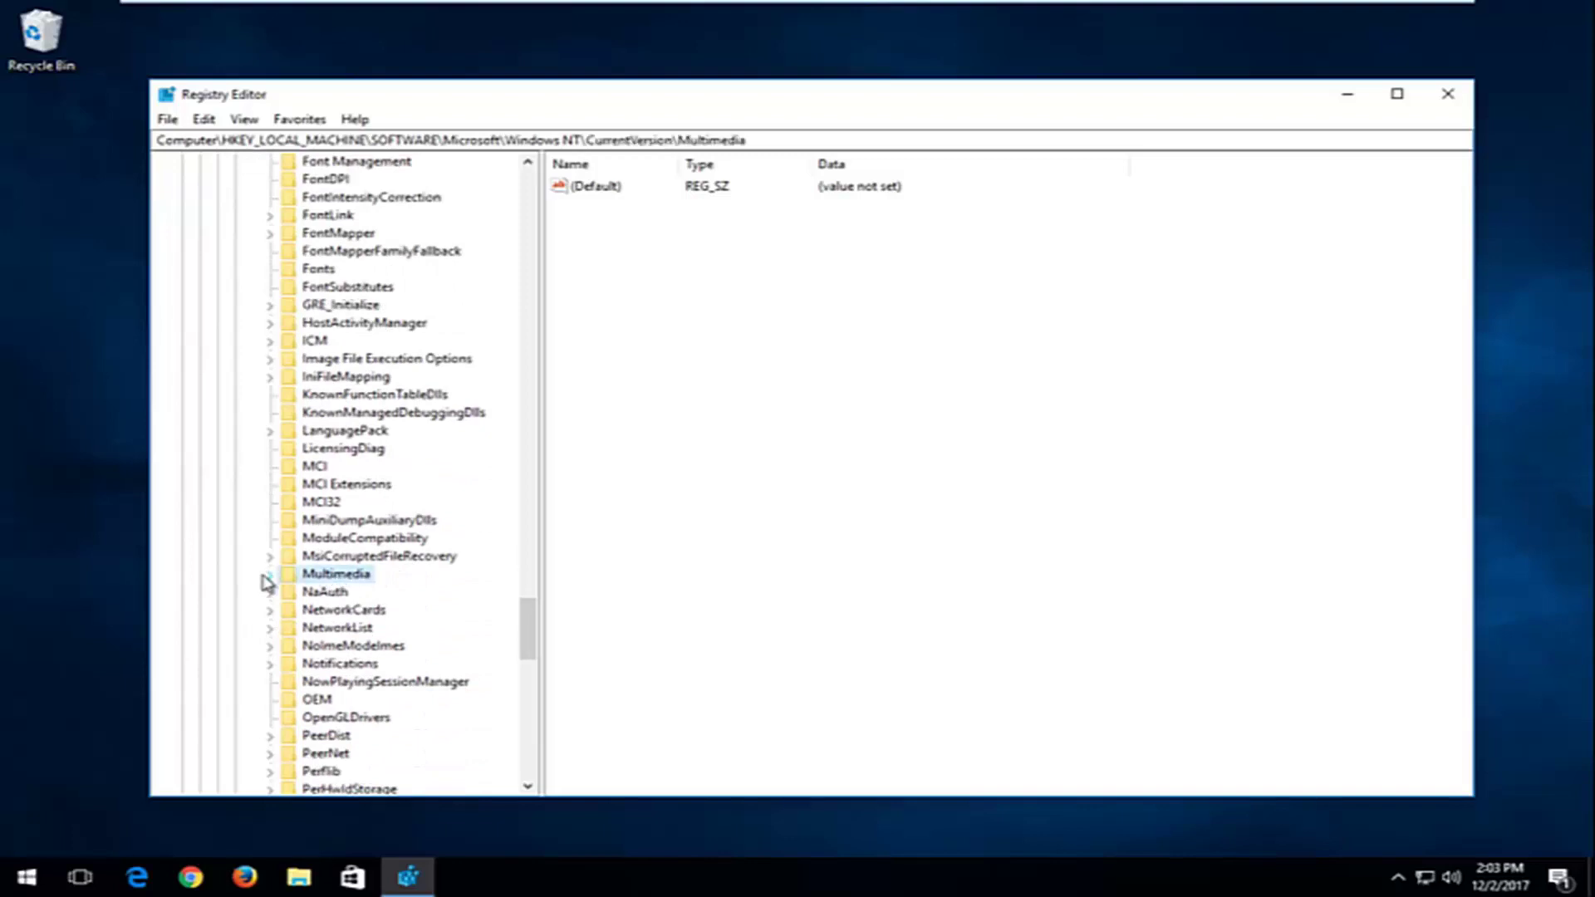
pyautogui.click(269, 575)
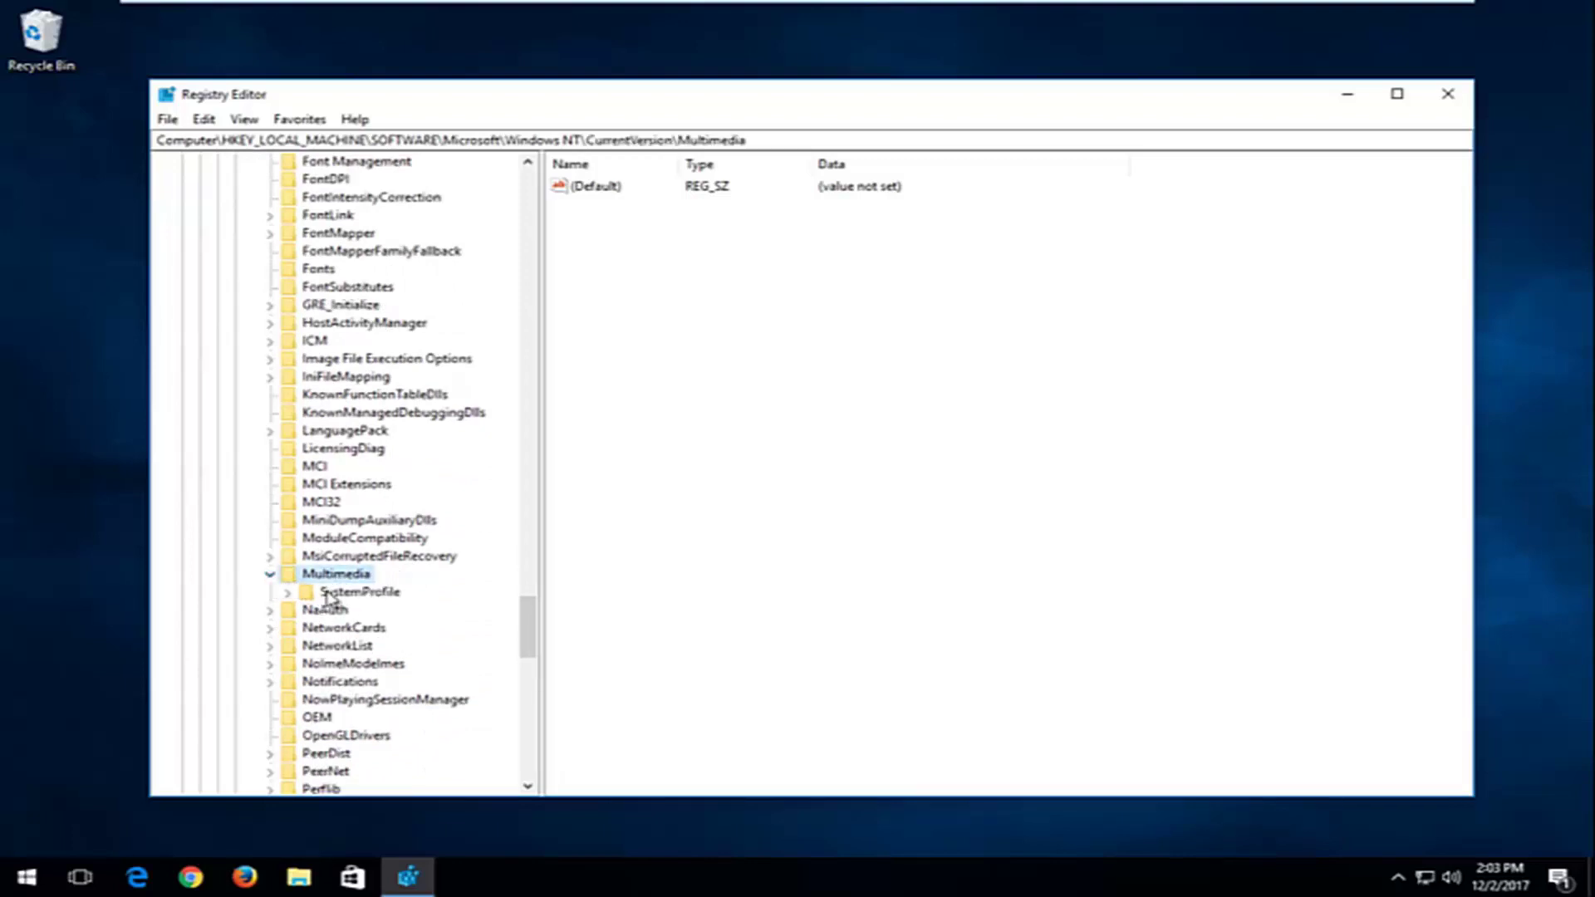
pyautogui.click(344, 593)
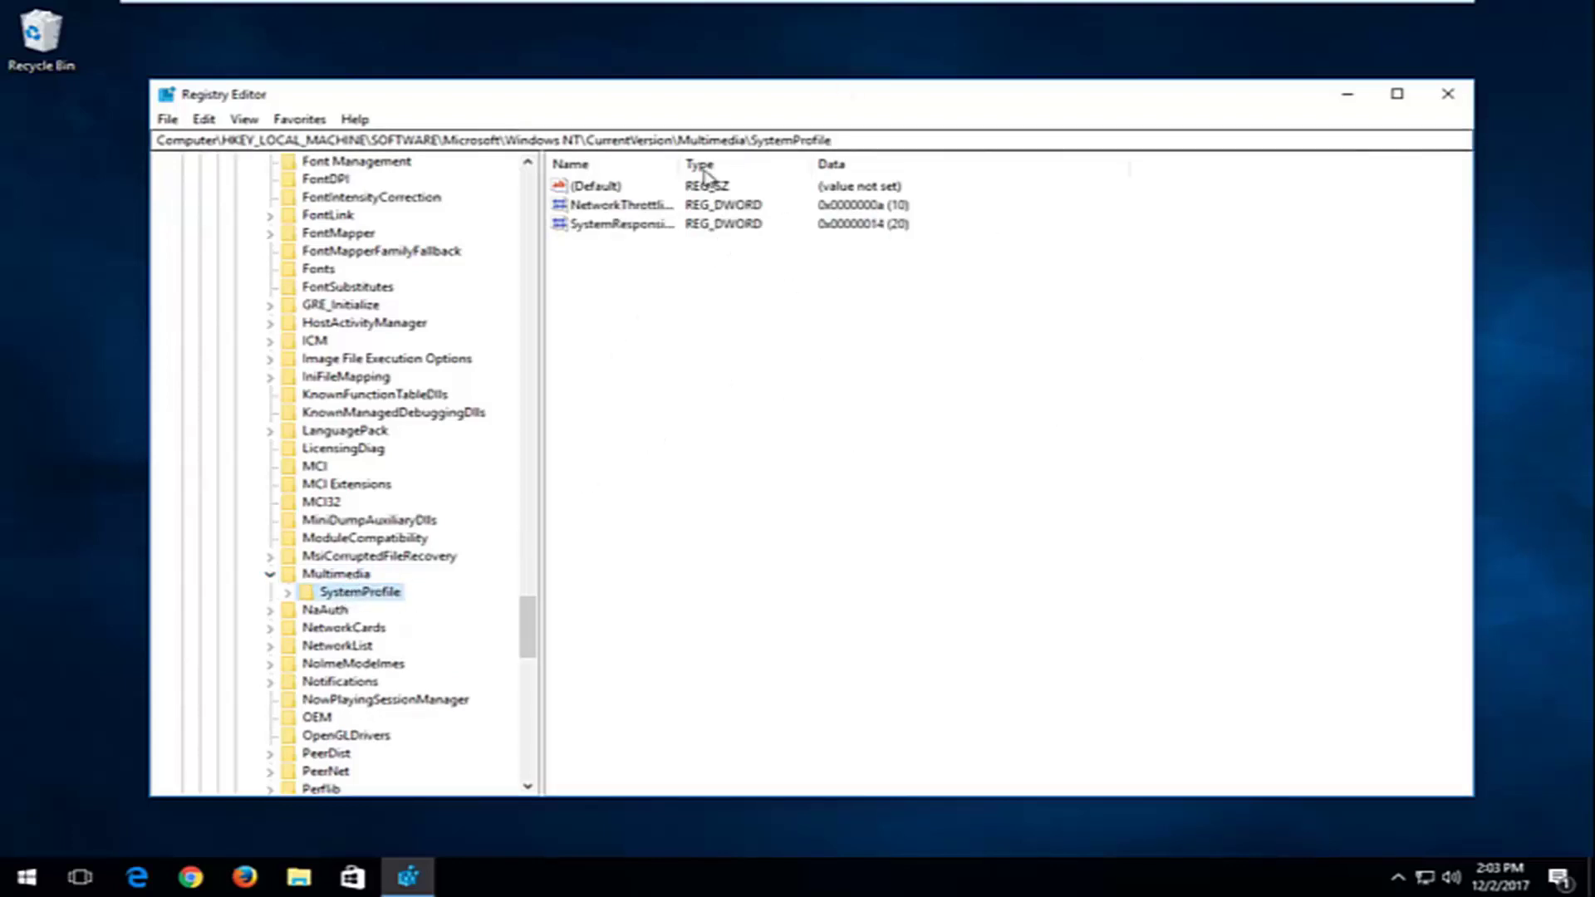
pyautogui.moveTo(679, 163); pyautogui.dragTo(806, 163)
pyautogui.click(840, 250)
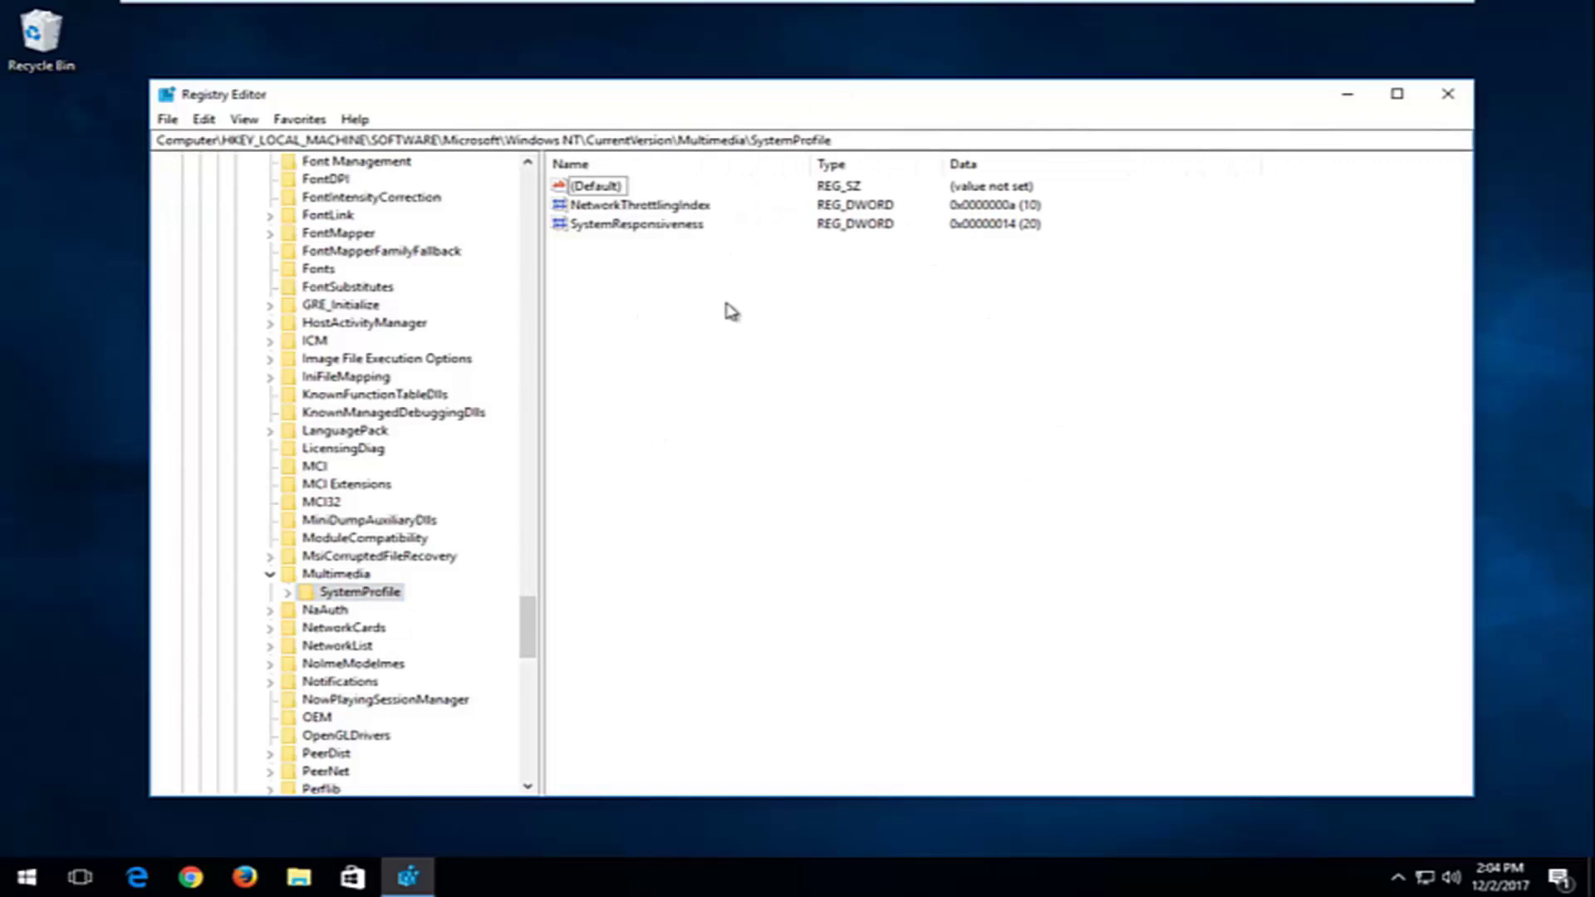
# - Set the NetworkThrottlingIndex DWORD value to hexadecimal FFFFFFFF
pyautogui.click(599, 208)
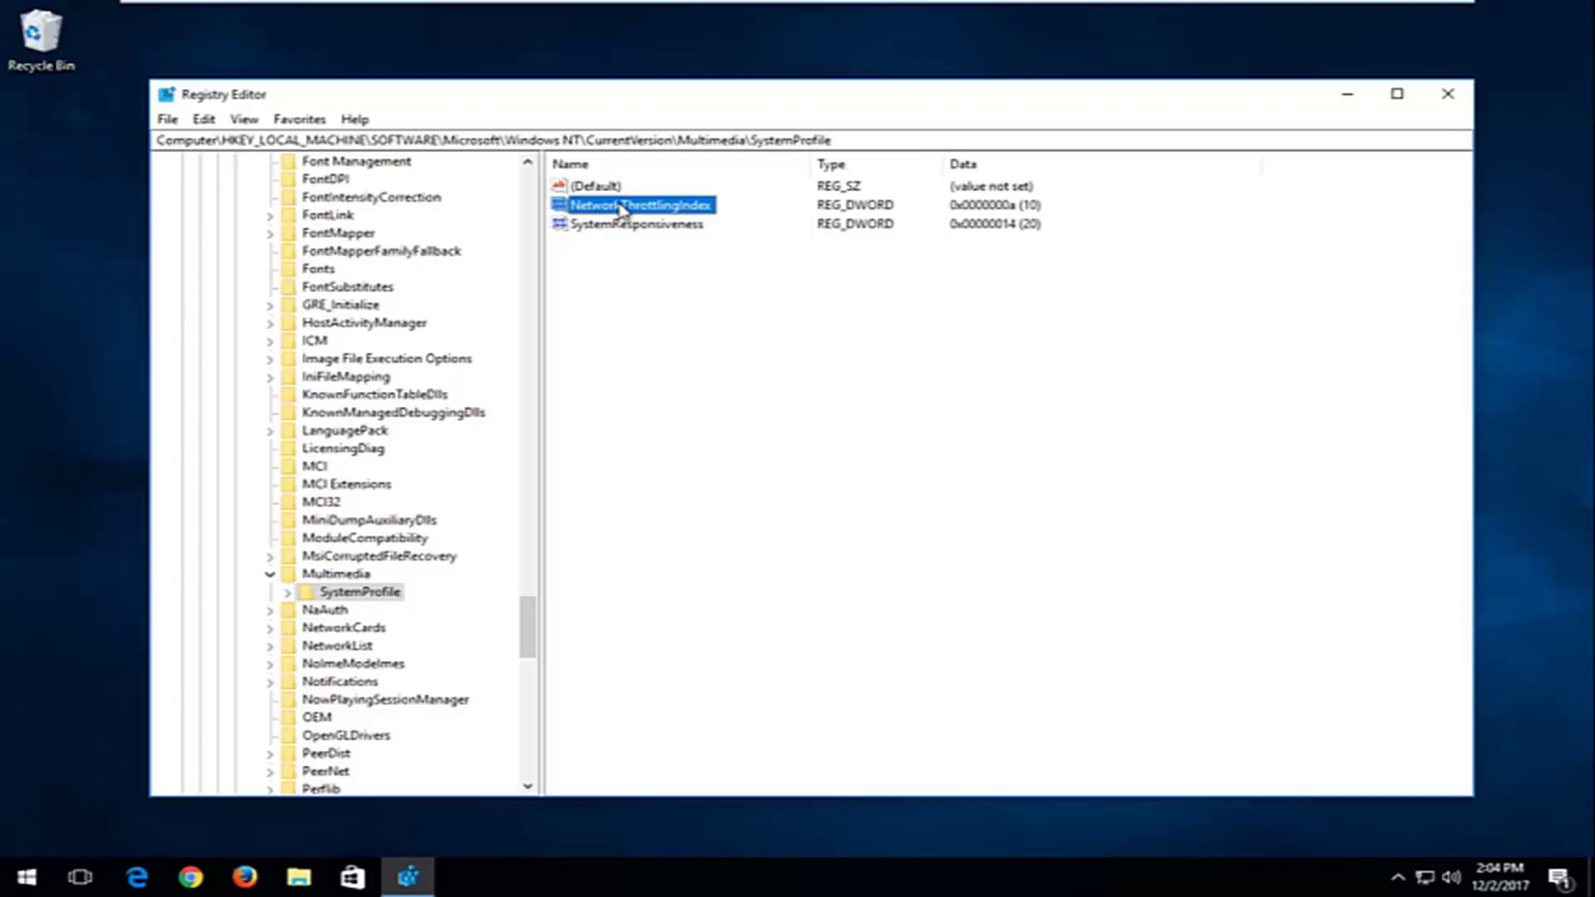
pyautogui.doubleClick(623, 210)
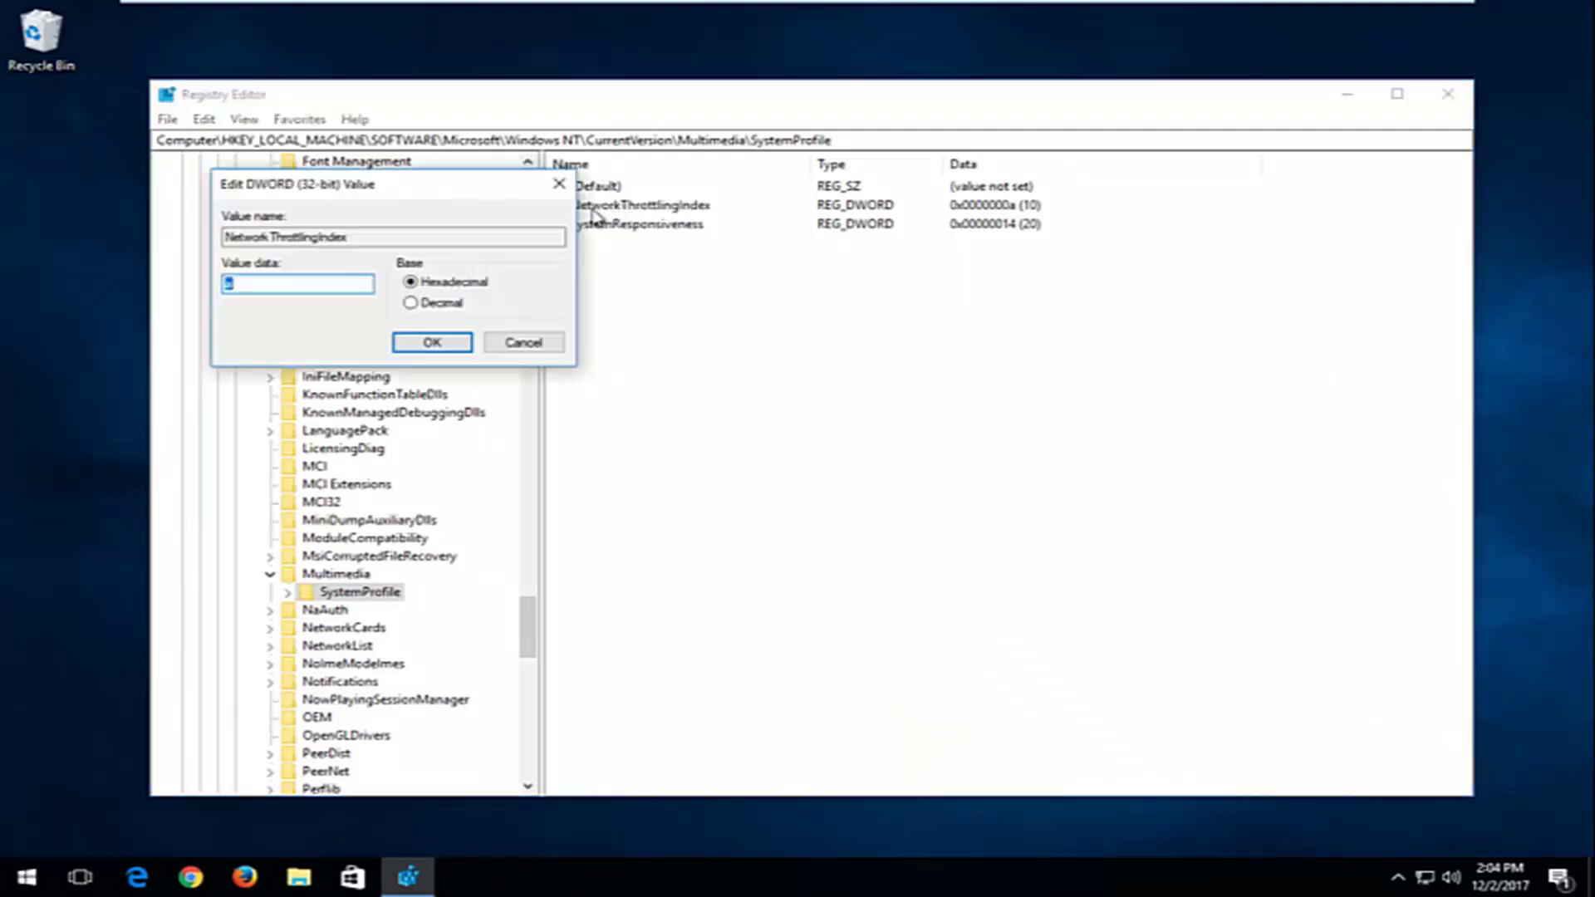
pyautogui.moveTo(382, 191); pyautogui.dragTo(918, 276)
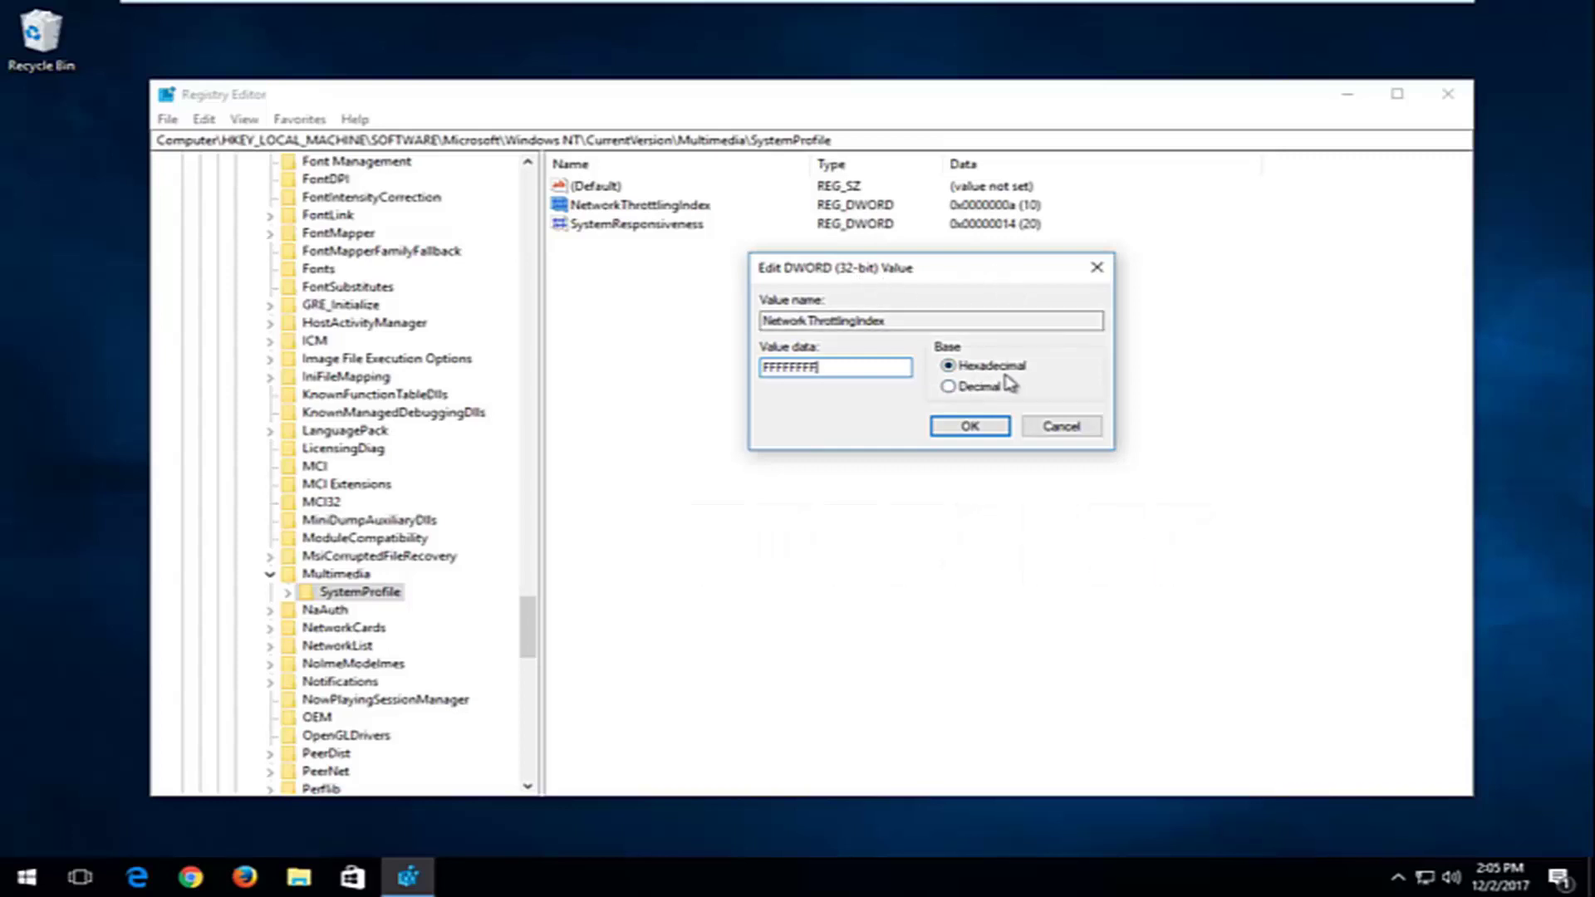
pyautogui.click(957, 427)
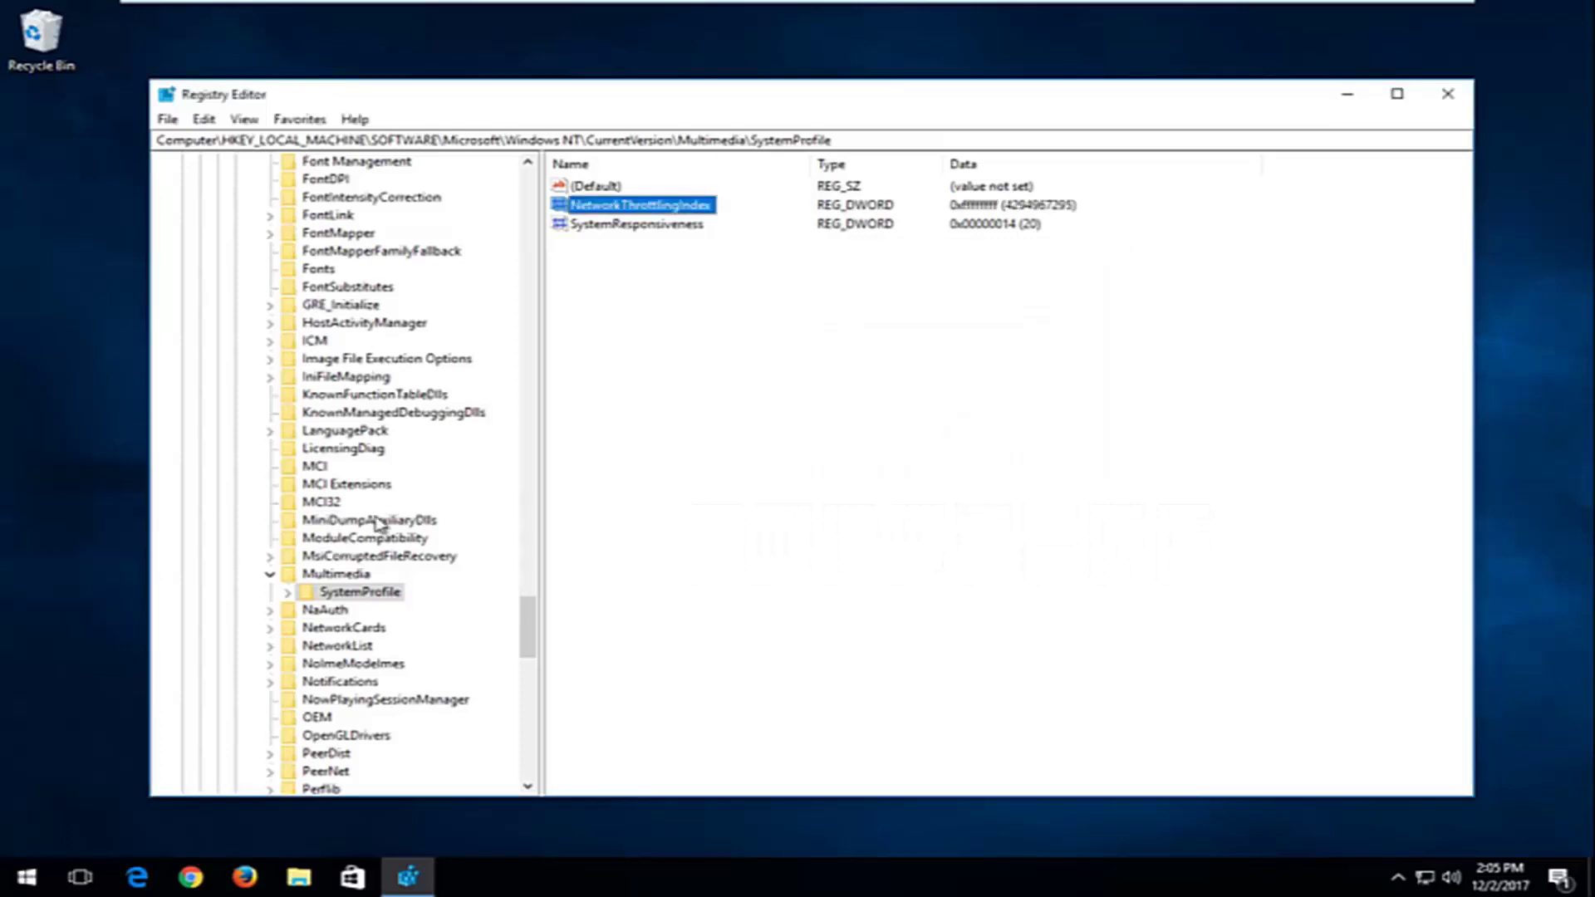
# - Collapse the Multimedia, Microsoft, SOFTWARE and HKEY_LOCAL_MACHINE keys in the registry tree
pyautogui.click(272, 574)
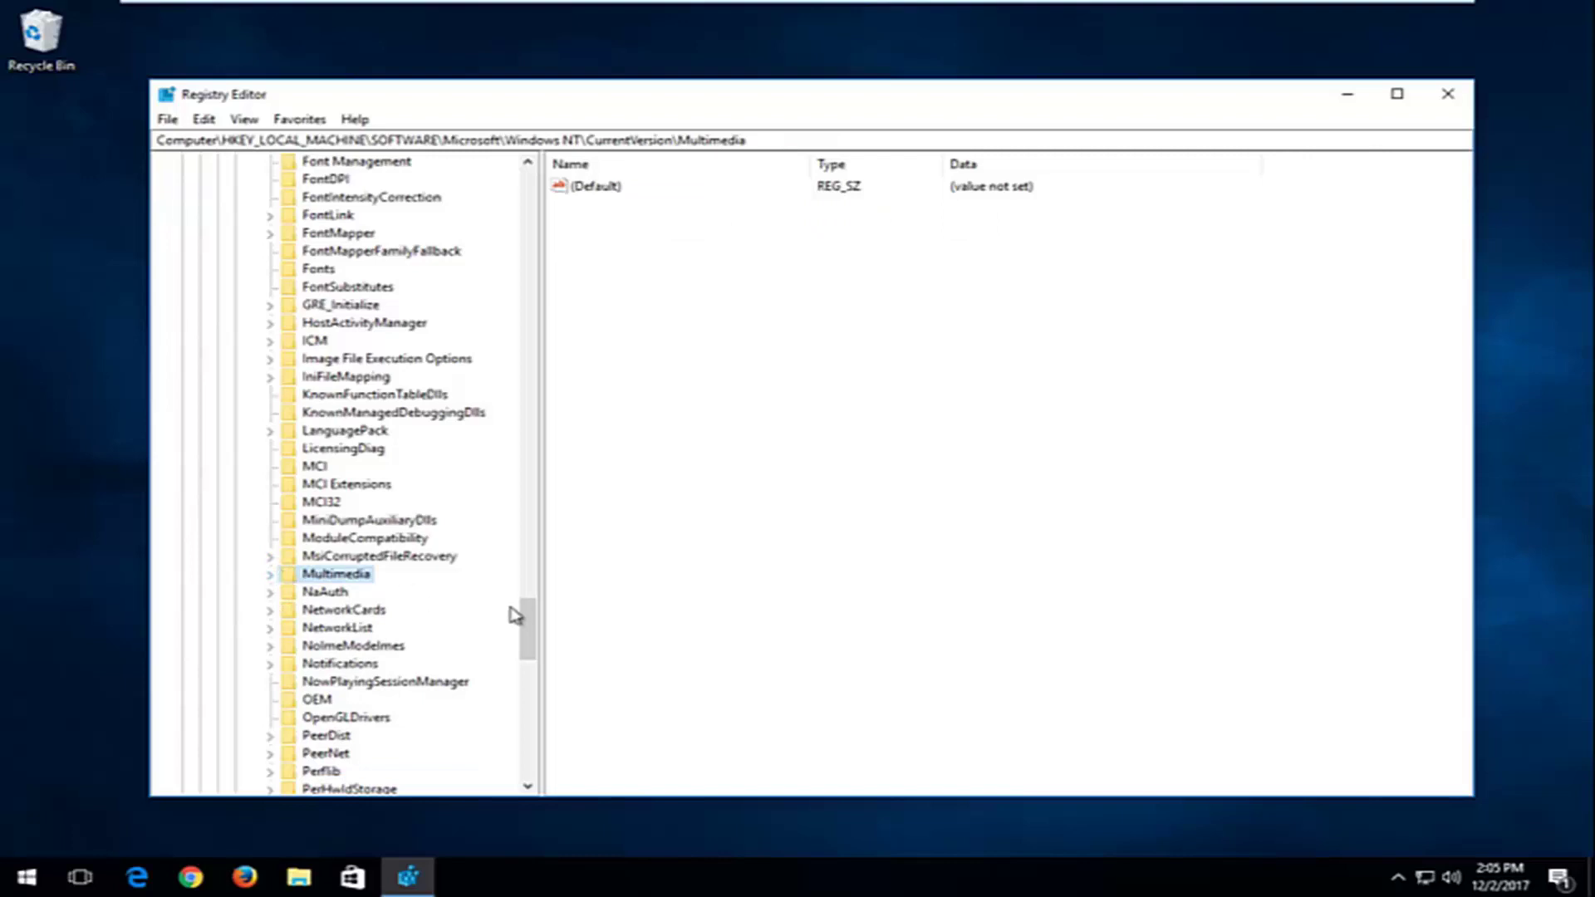
pyautogui.scroll(6, 519, 615)
pyautogui.moveTo(549, 562); pyautogui.dragTo(536, 175)
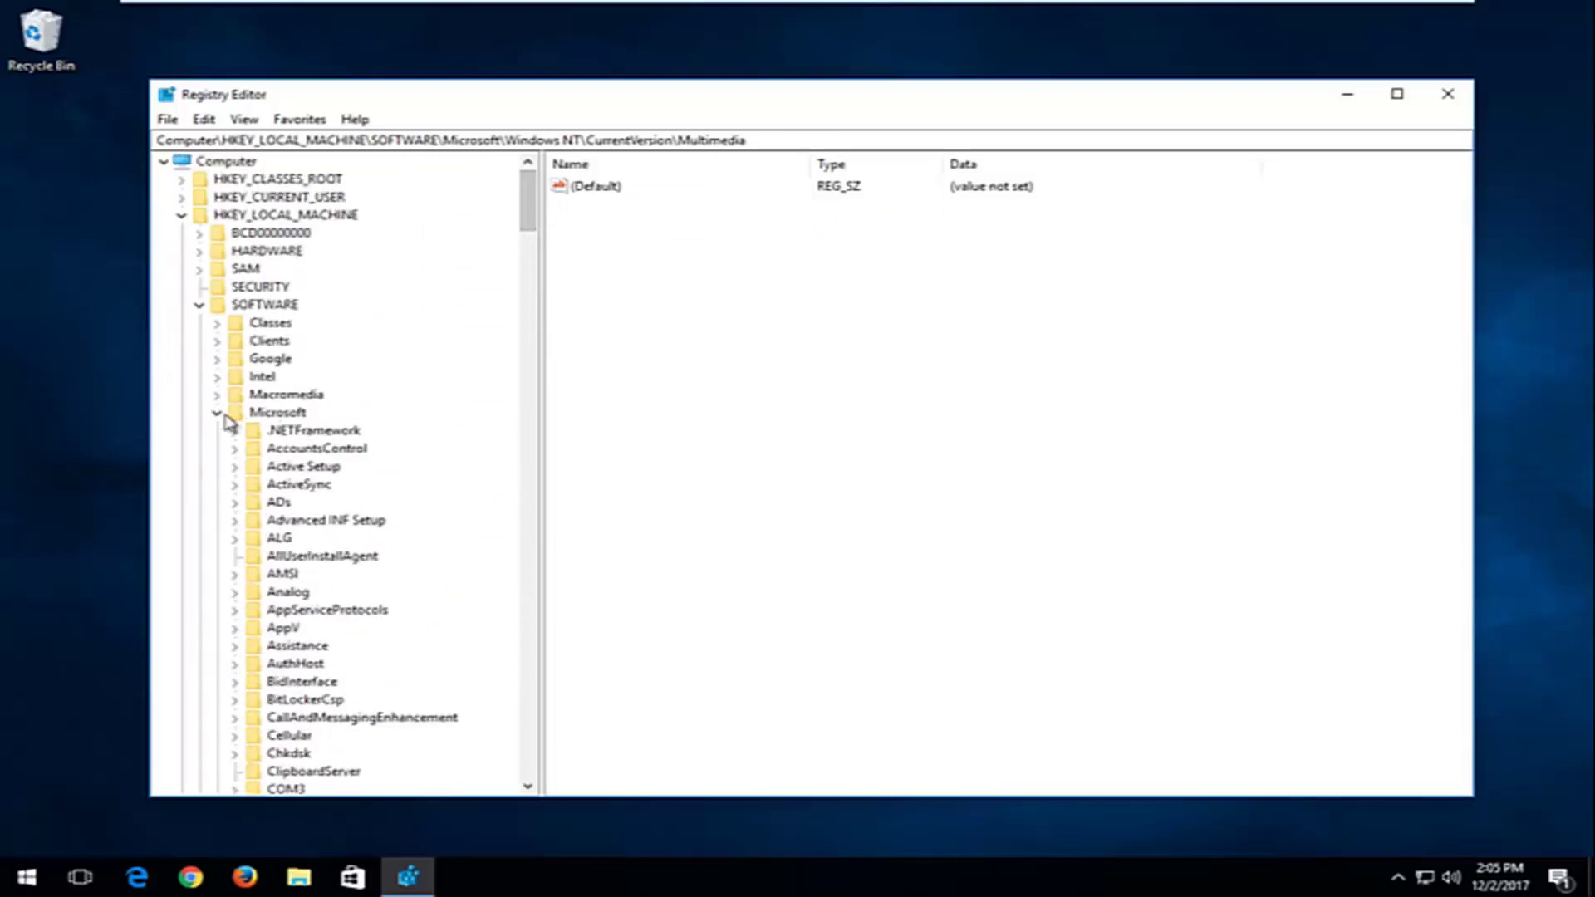
pyautogui.click(216, 412)
pyautogui.click(200, 305)
pyautogui.click(181, 215)
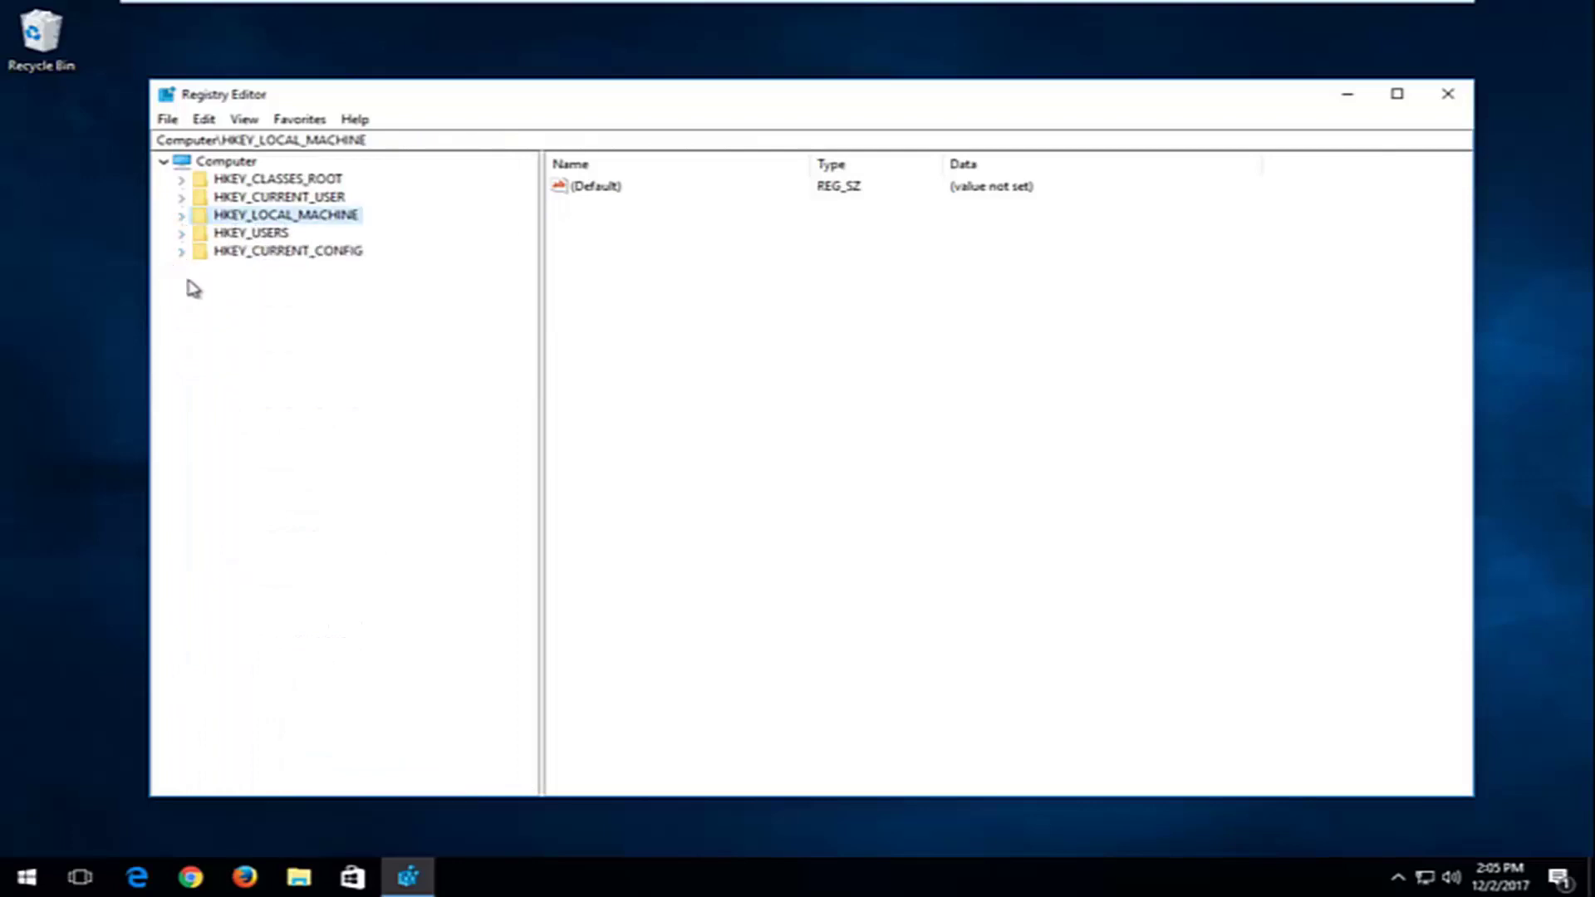
# - Expand HKEY_LOCAL_MACHINE\SYSTEM\CurrentControlSet\Services in the registry tree
pyautogui.click(180, 217)
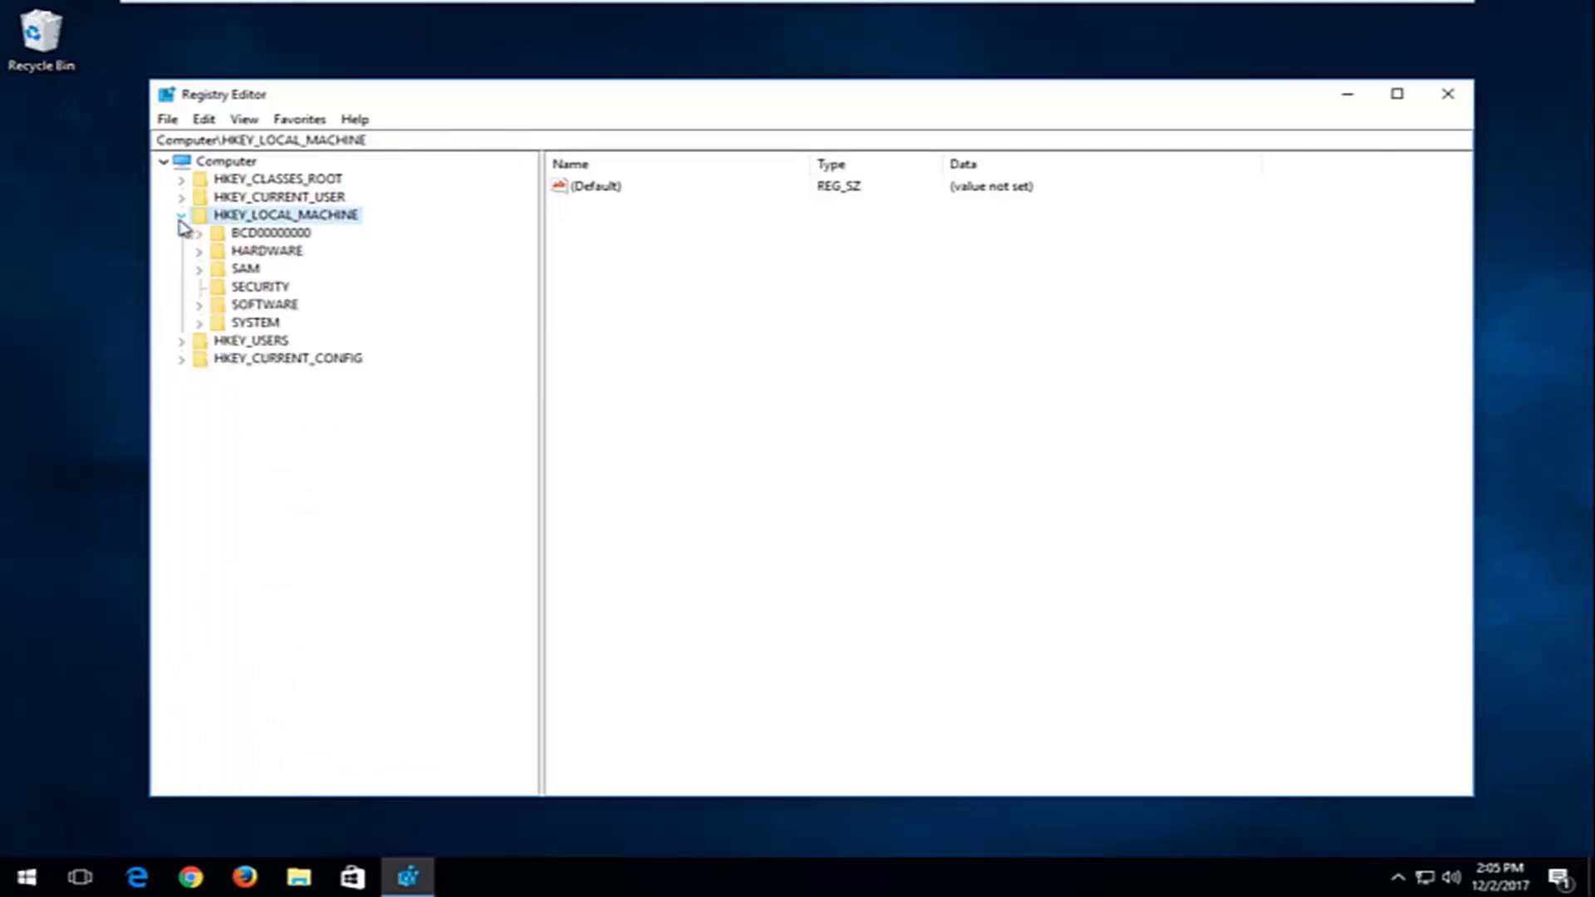
pyautogui.click(199, 324)
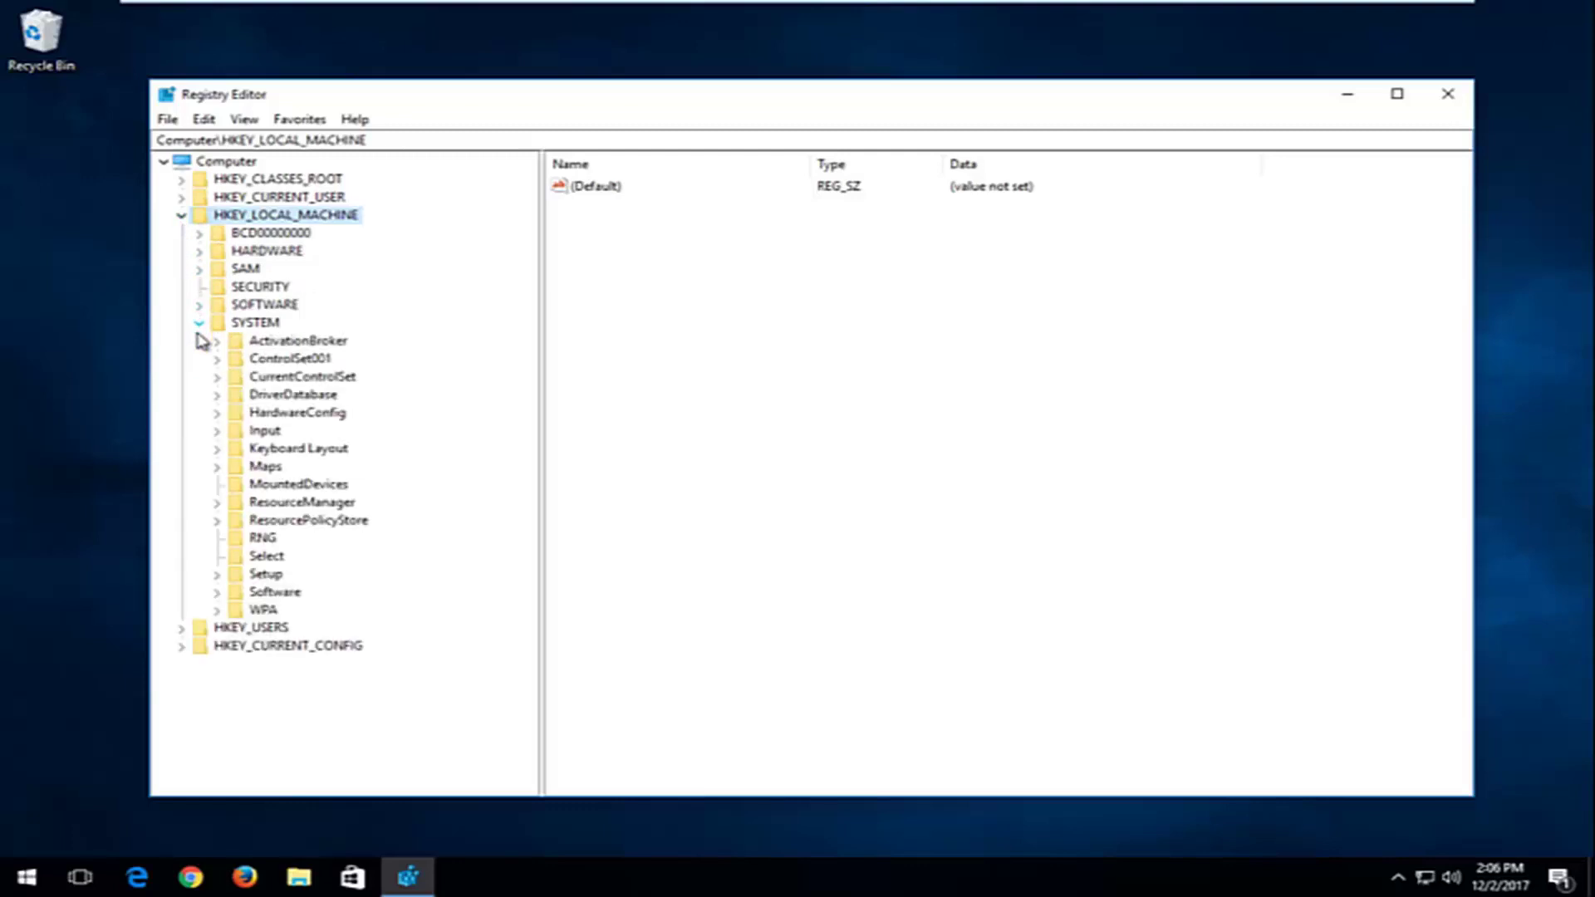
pyautogui.click(217, 378)
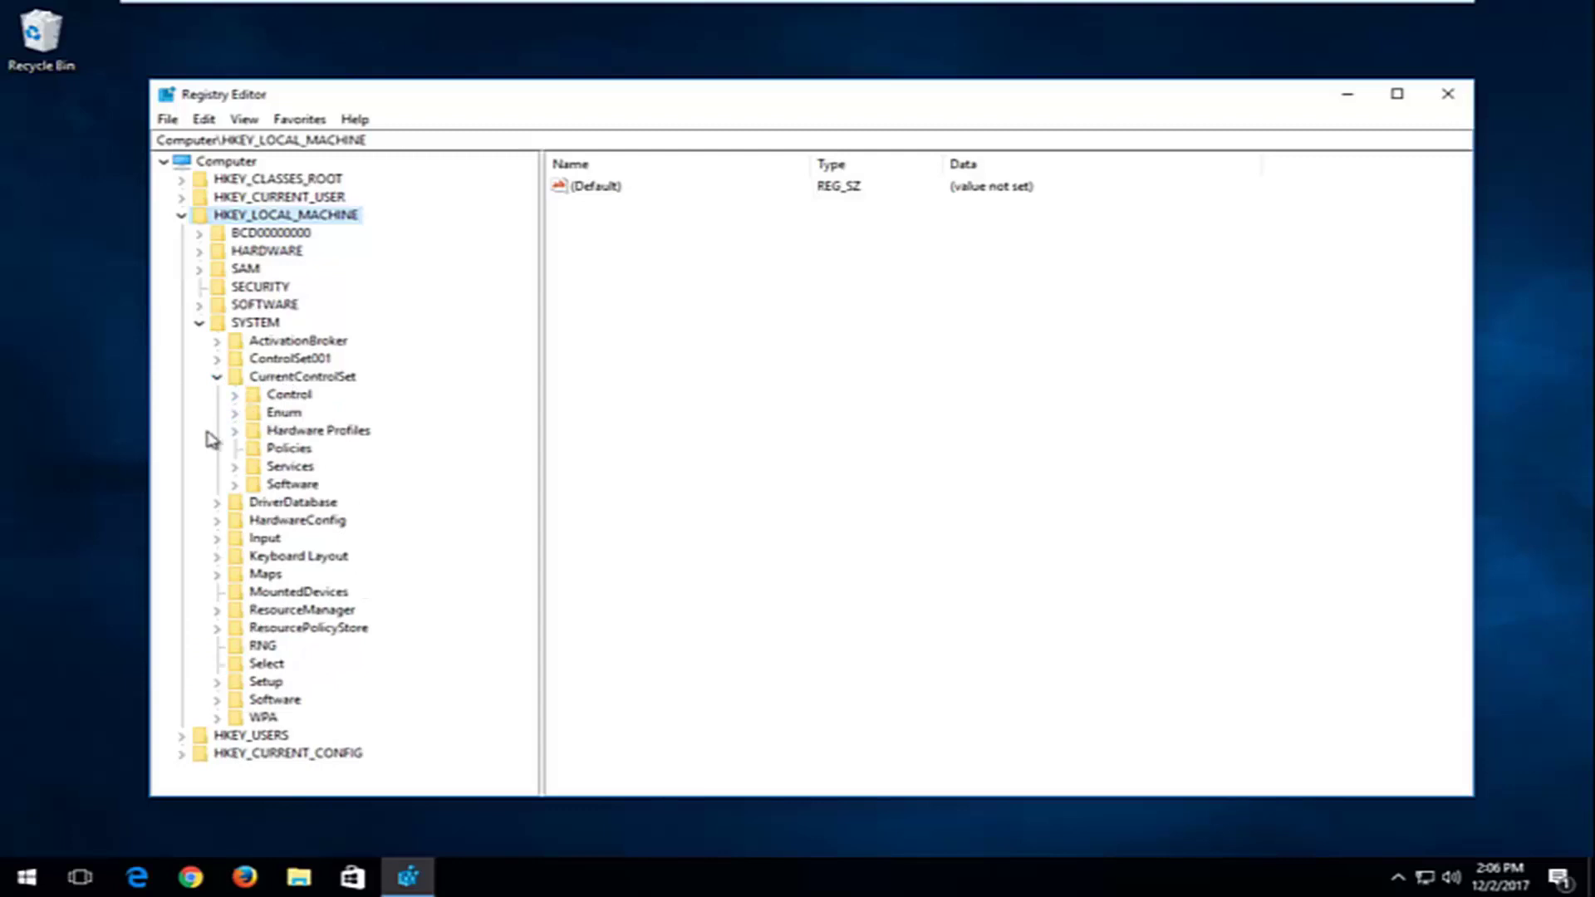
pyautogui.click(234, 466)
# - Find the Tcpip key under Services, open it and expand its subkeys
pyautogui.scroll(-10, 261, 430)
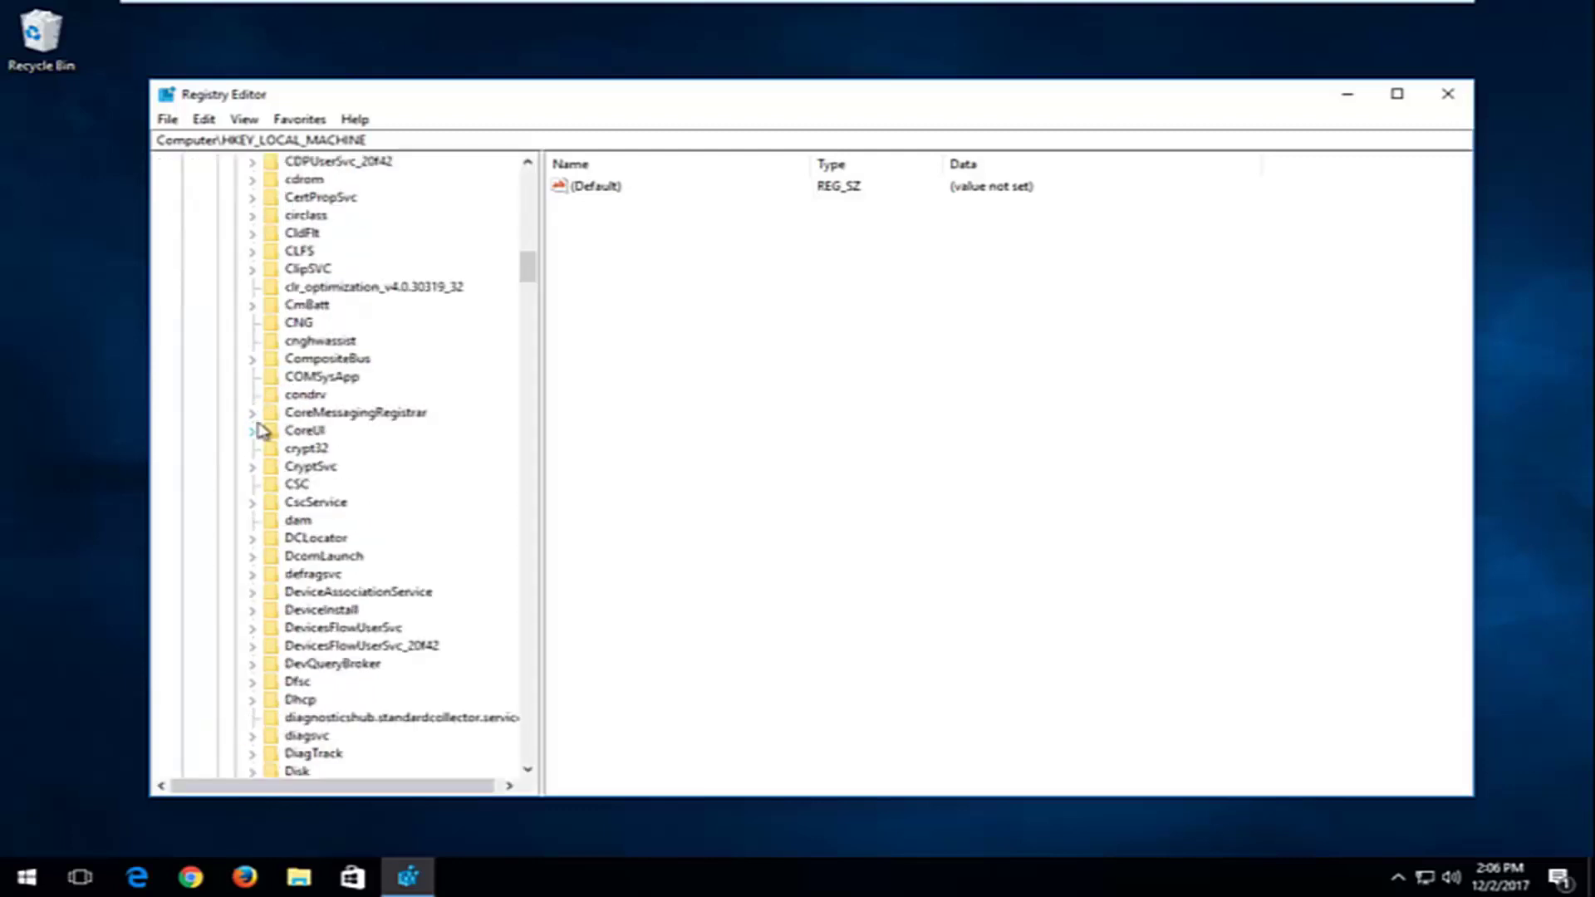
pyautogui.scroll(-20, 262, 431)
pyautogui.scroll(-20, 262, 430)
pyautogui.scroll(-20, 259, 436)
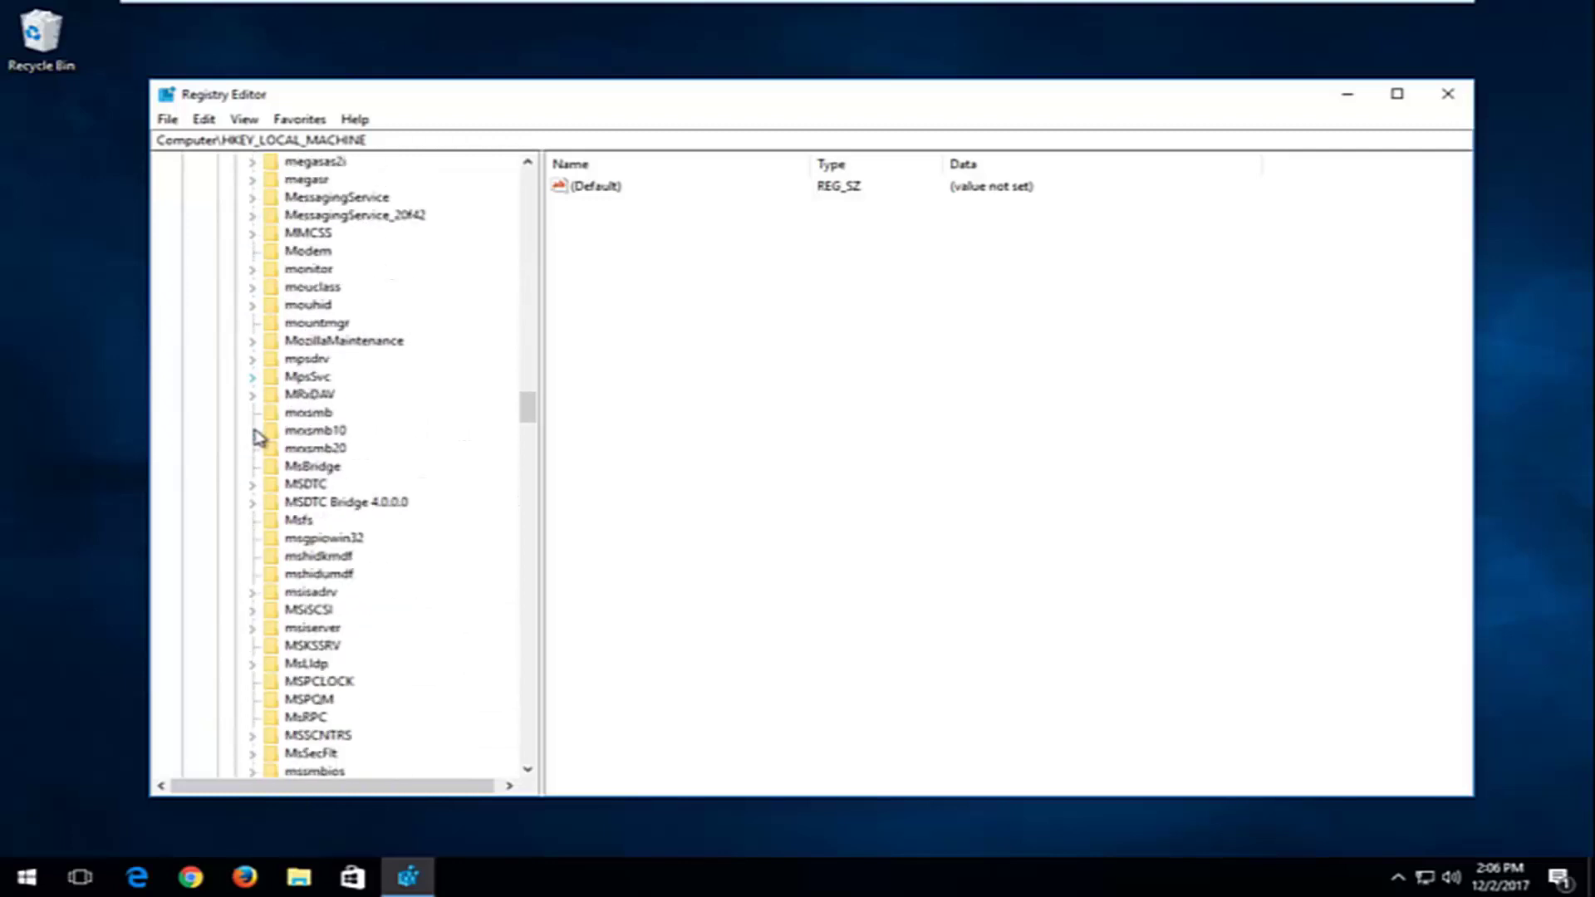
pyautogui.scroll(-20, 260, 436)
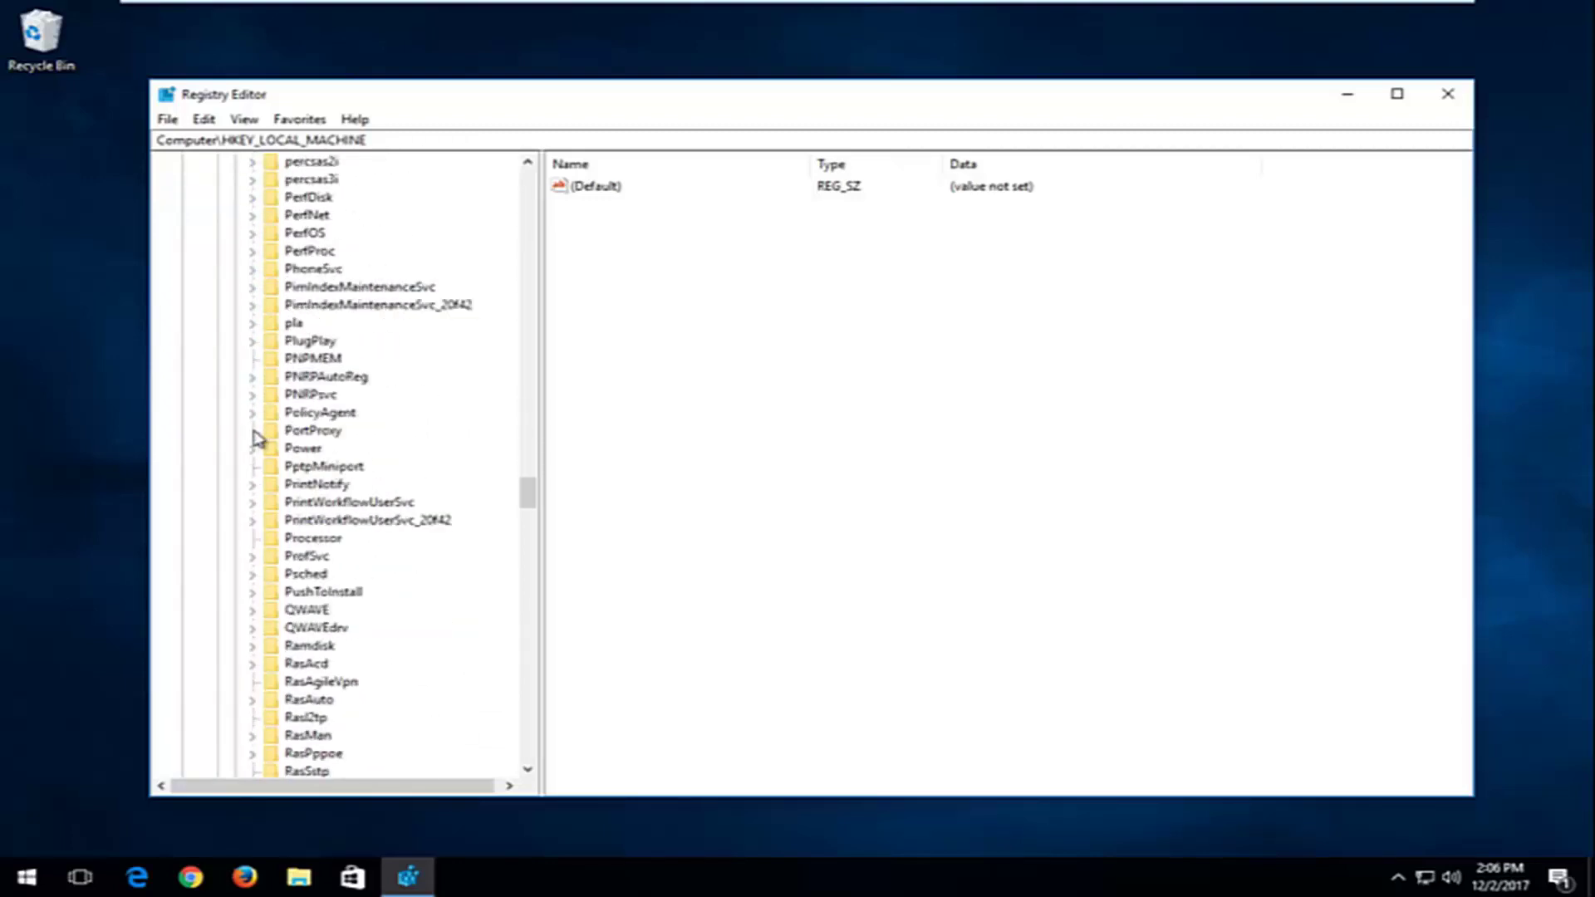
pyautogui.scroll(-7, 257, 433)
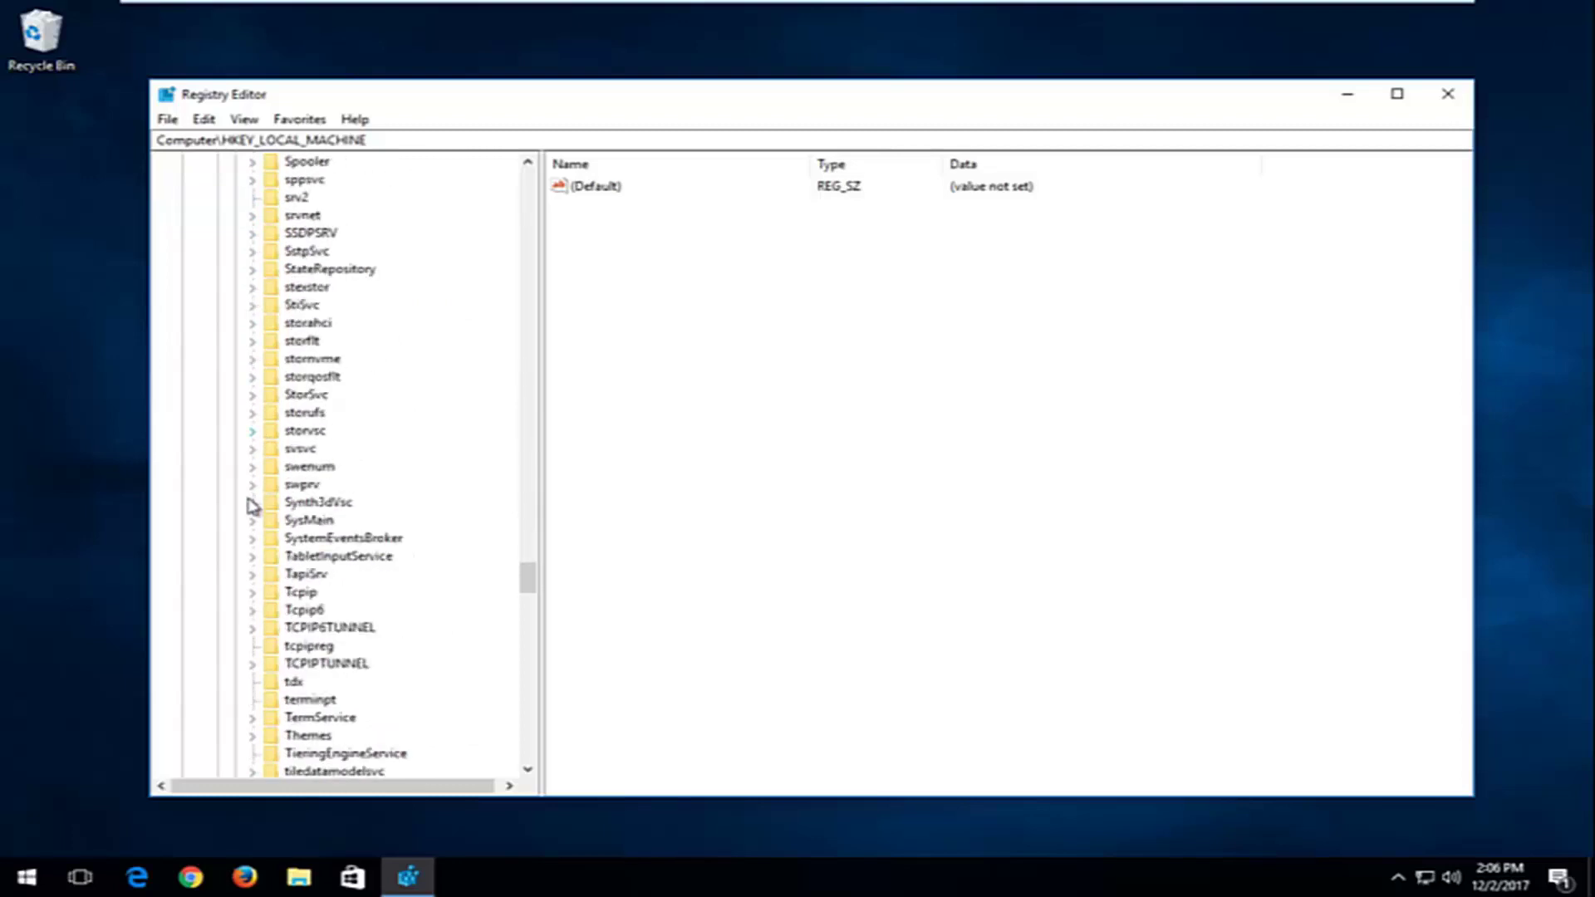
pyautogui.click(301, 595)
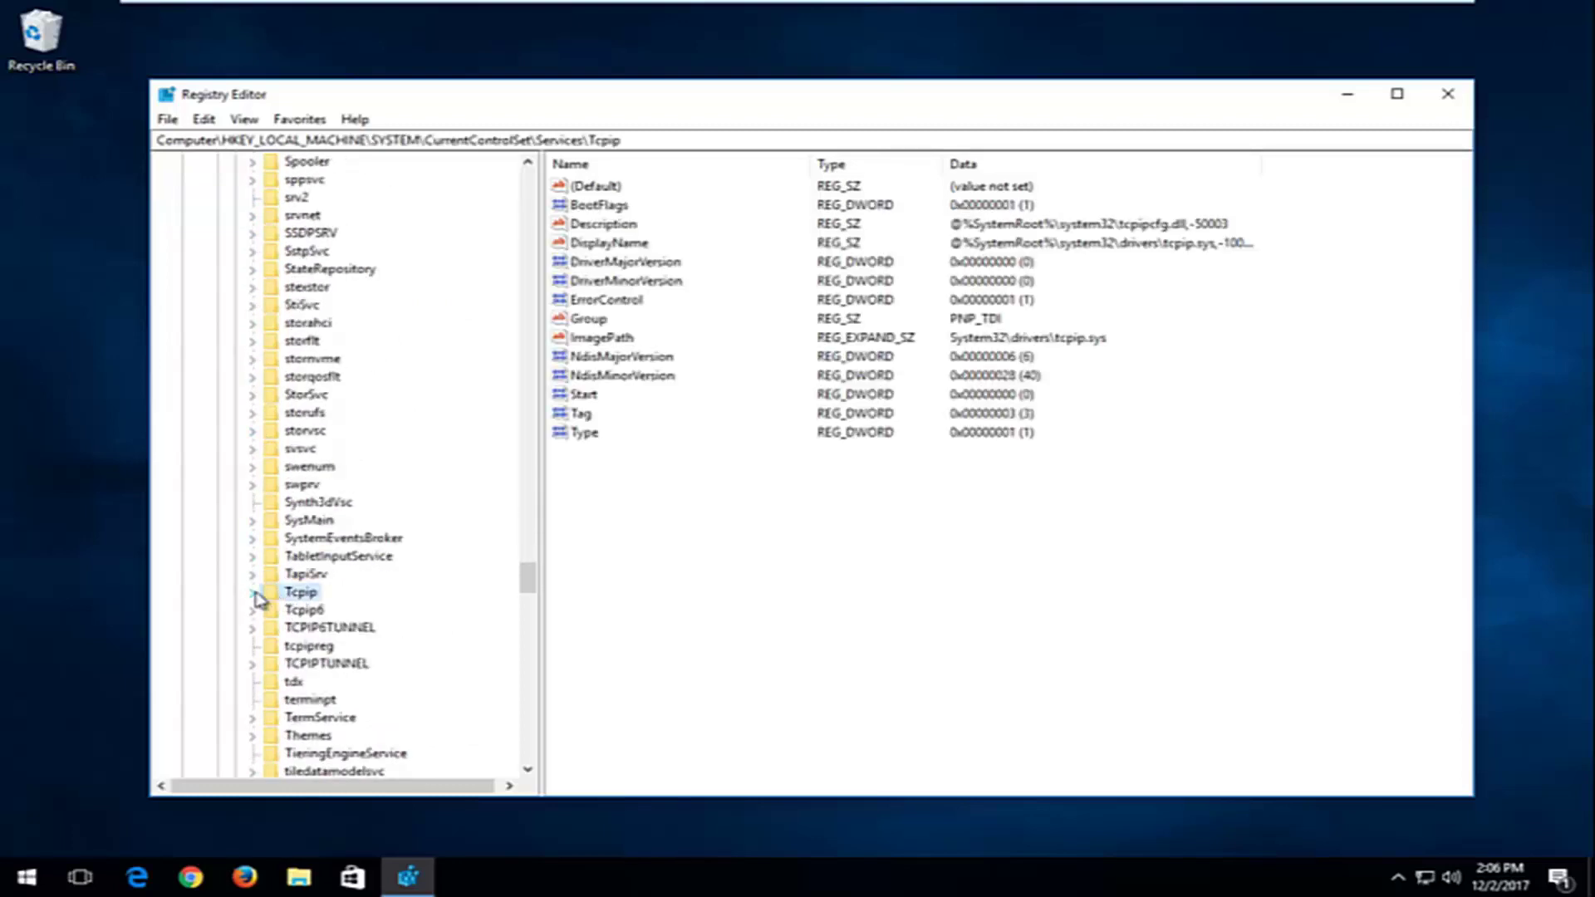
pyautogui.click(254, 592)
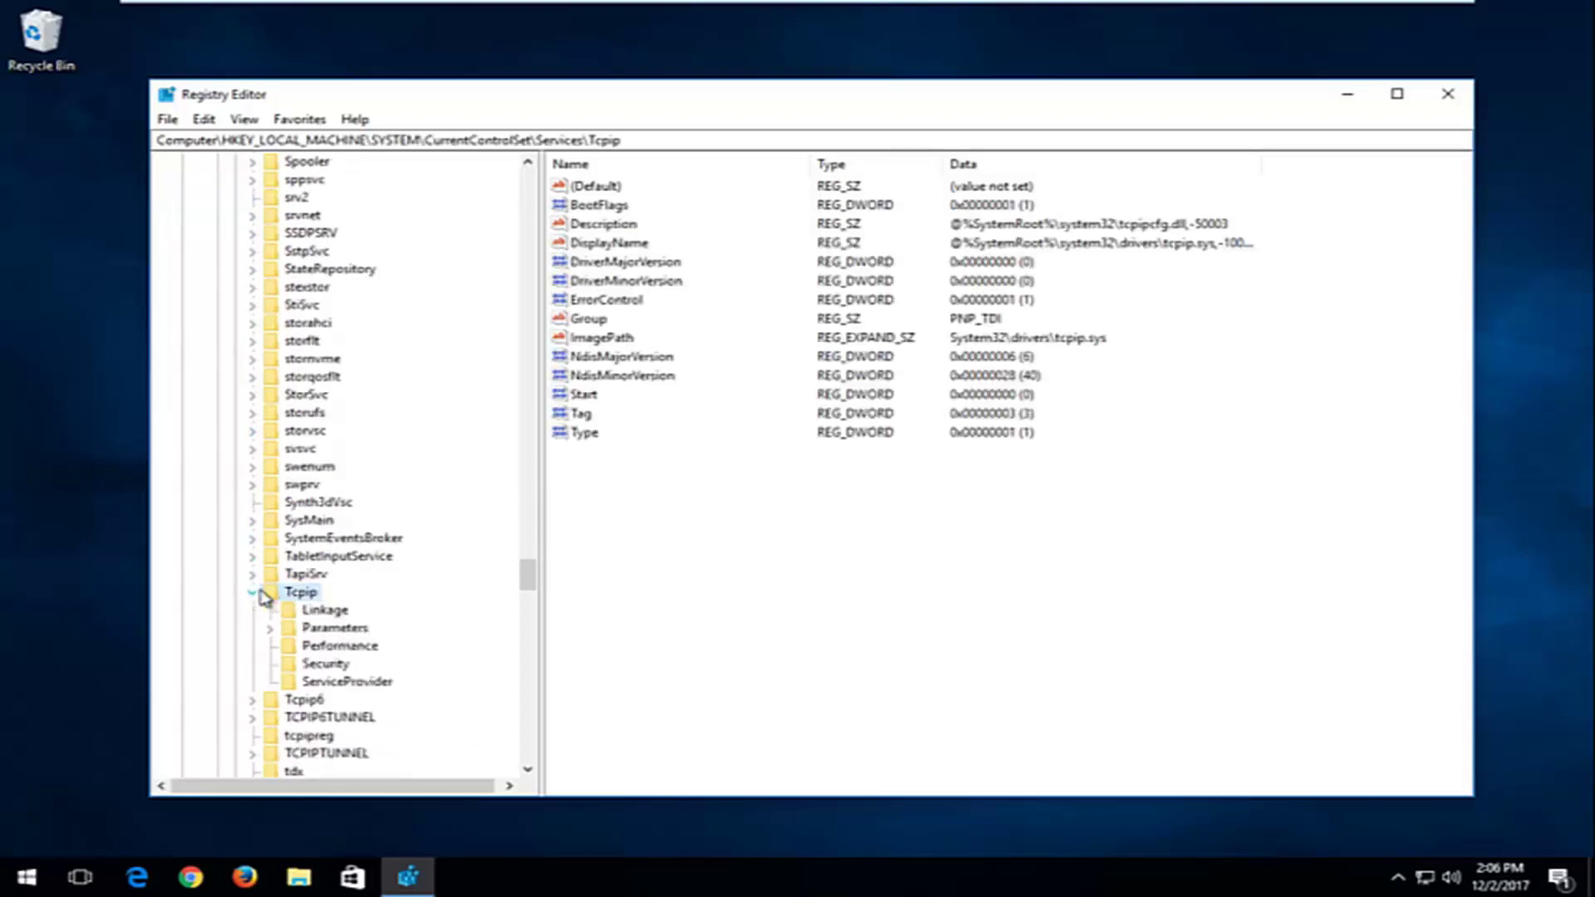
# - Expand Parameters\Interfaces under Tcpip and widen the key tree to show the full interface IDs
pyautogui.click(331, 629)
pyautogui.click(270, 629)
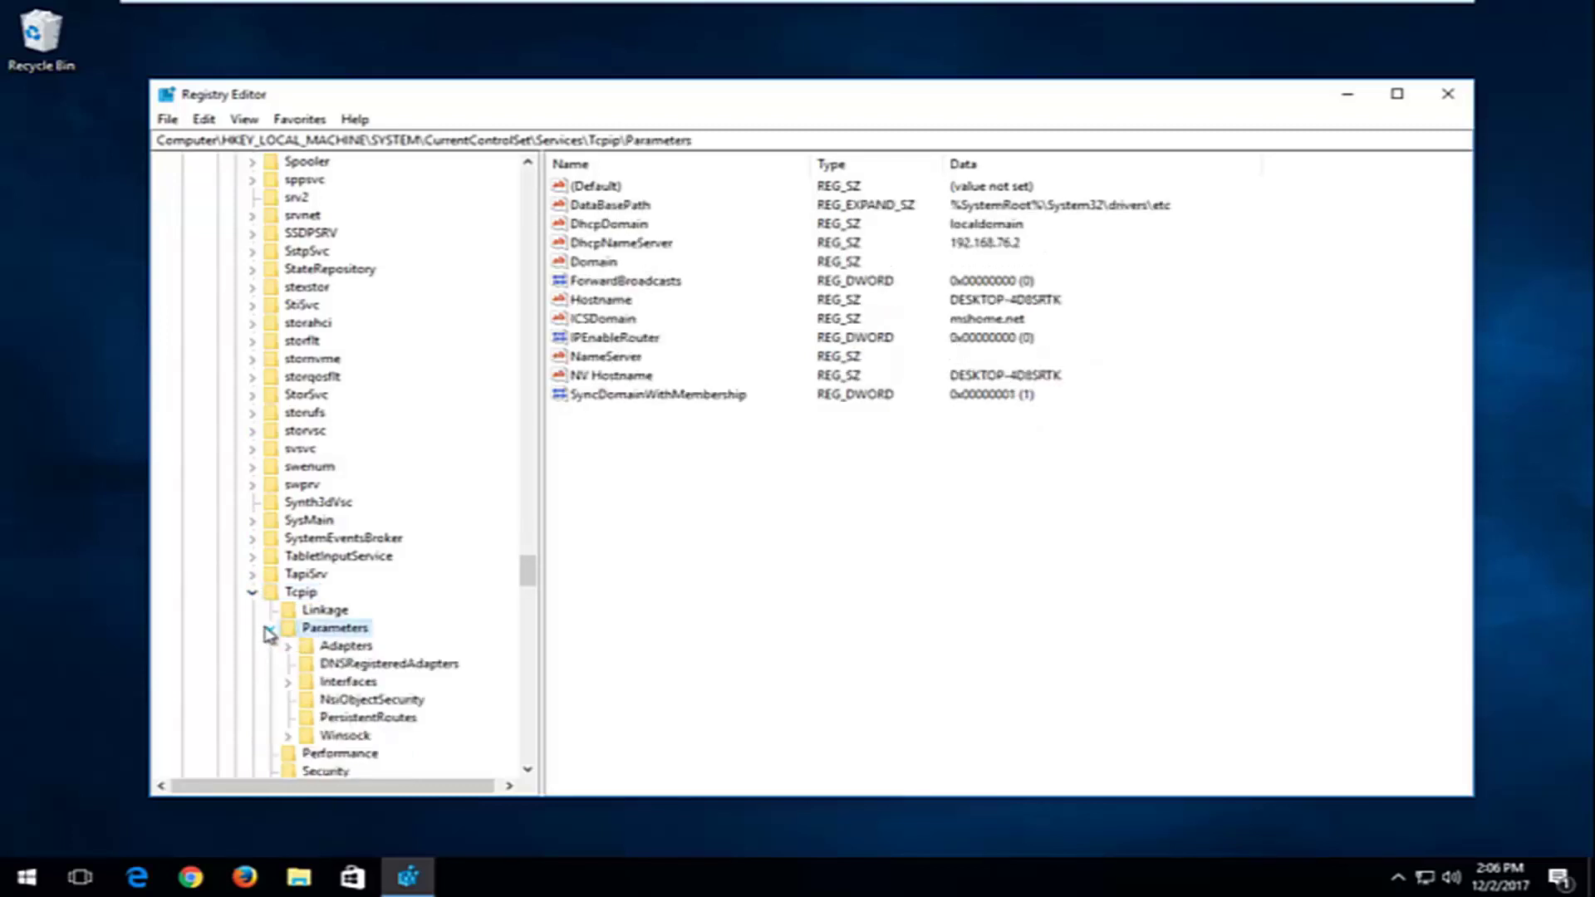
pyautogui.click(326, 686)
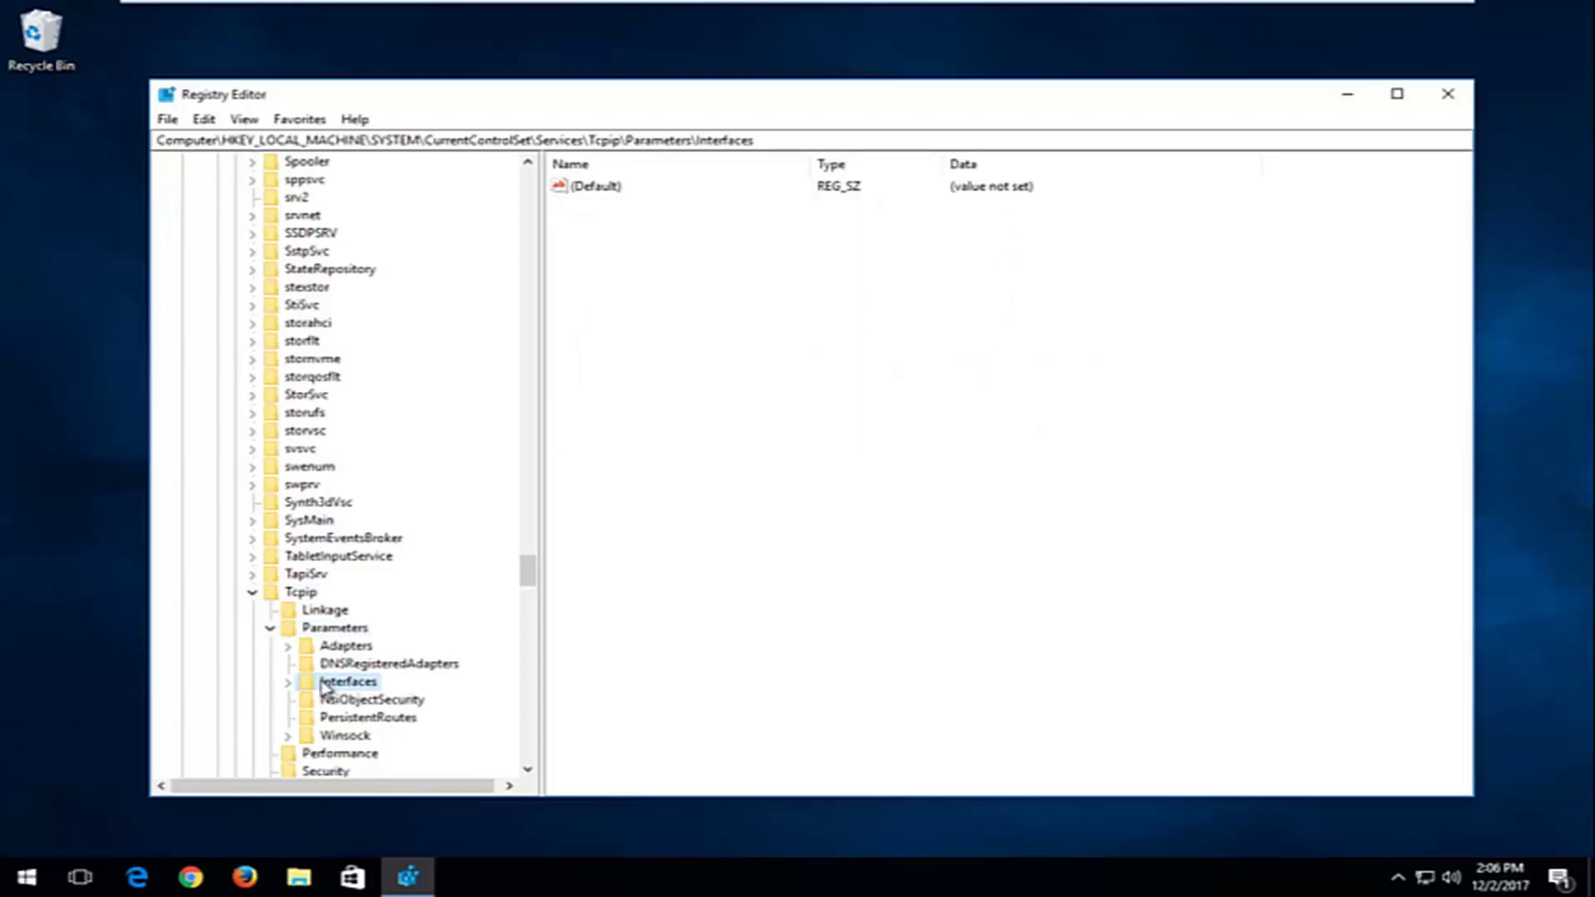
pyautogui.click(287, 682)
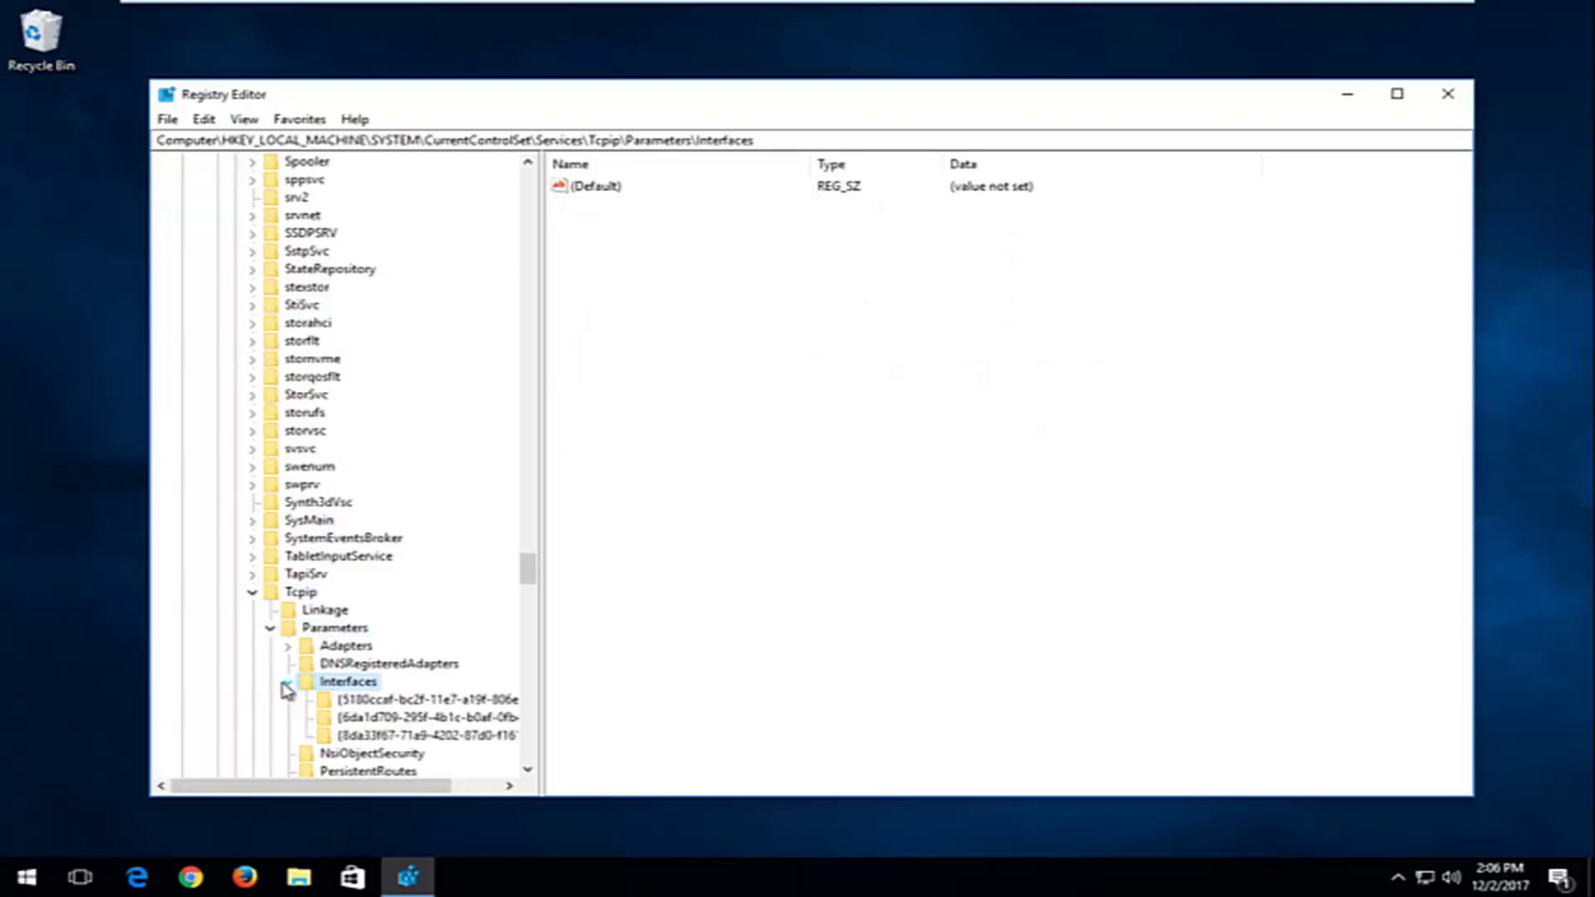
pyautogui.scroll(-2, 499, 625)
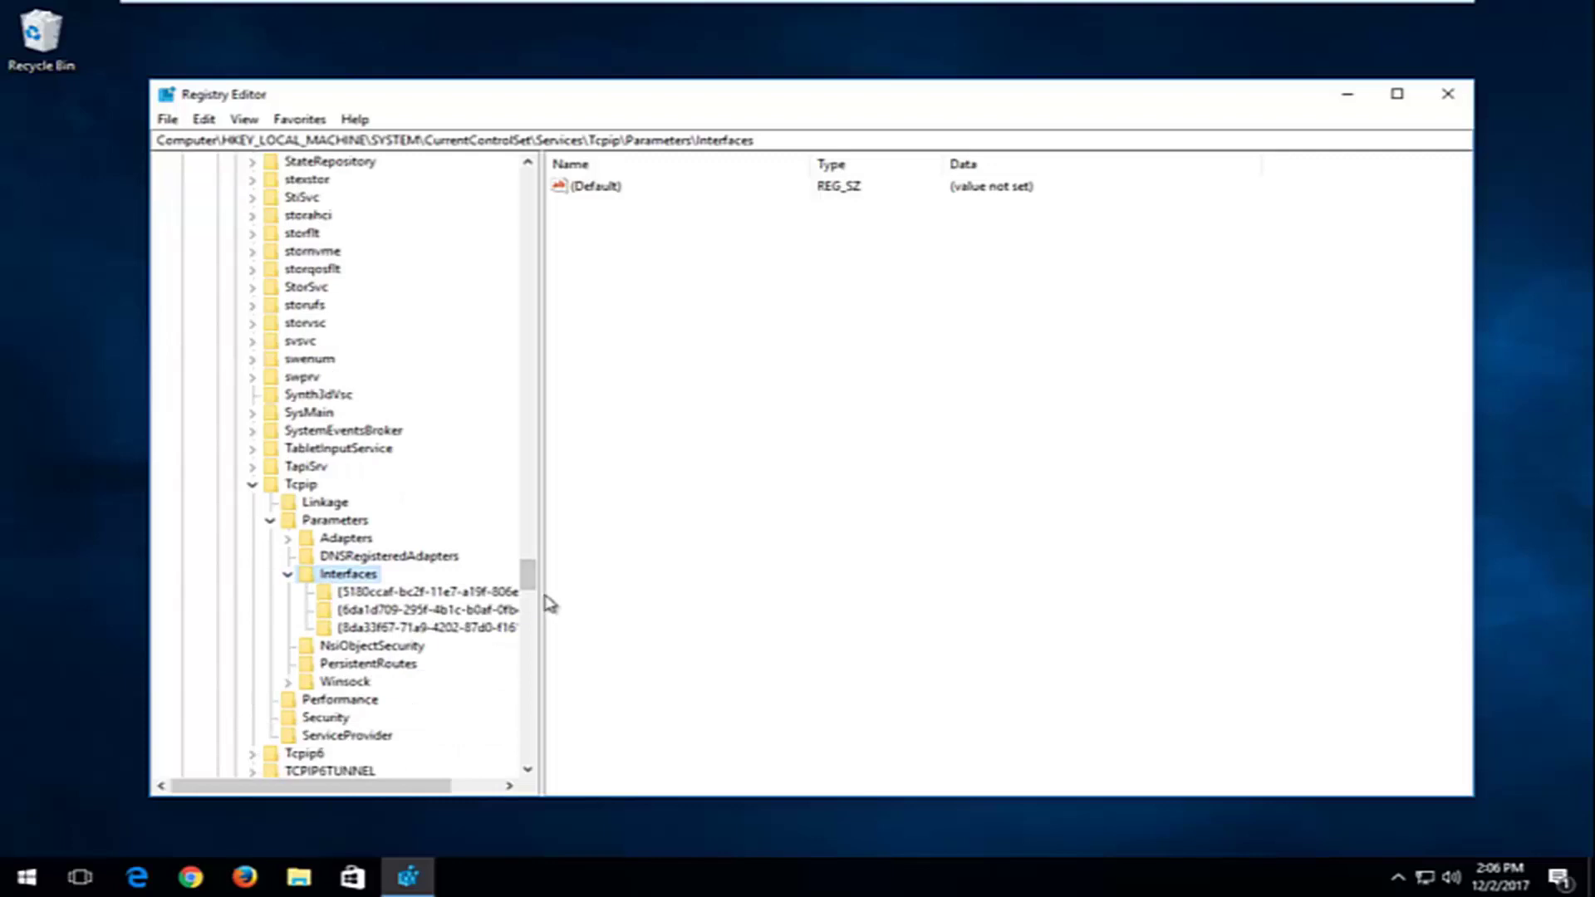
pyautogui.moveTo(544, 606); pyautogui.dragTo(609, 606)
# - Compare the values of the three interface keys and open the {6da1d709-295f-4b1c-b0af-0fb4c01c7ffb} key
pyautogui.click(387, 612)
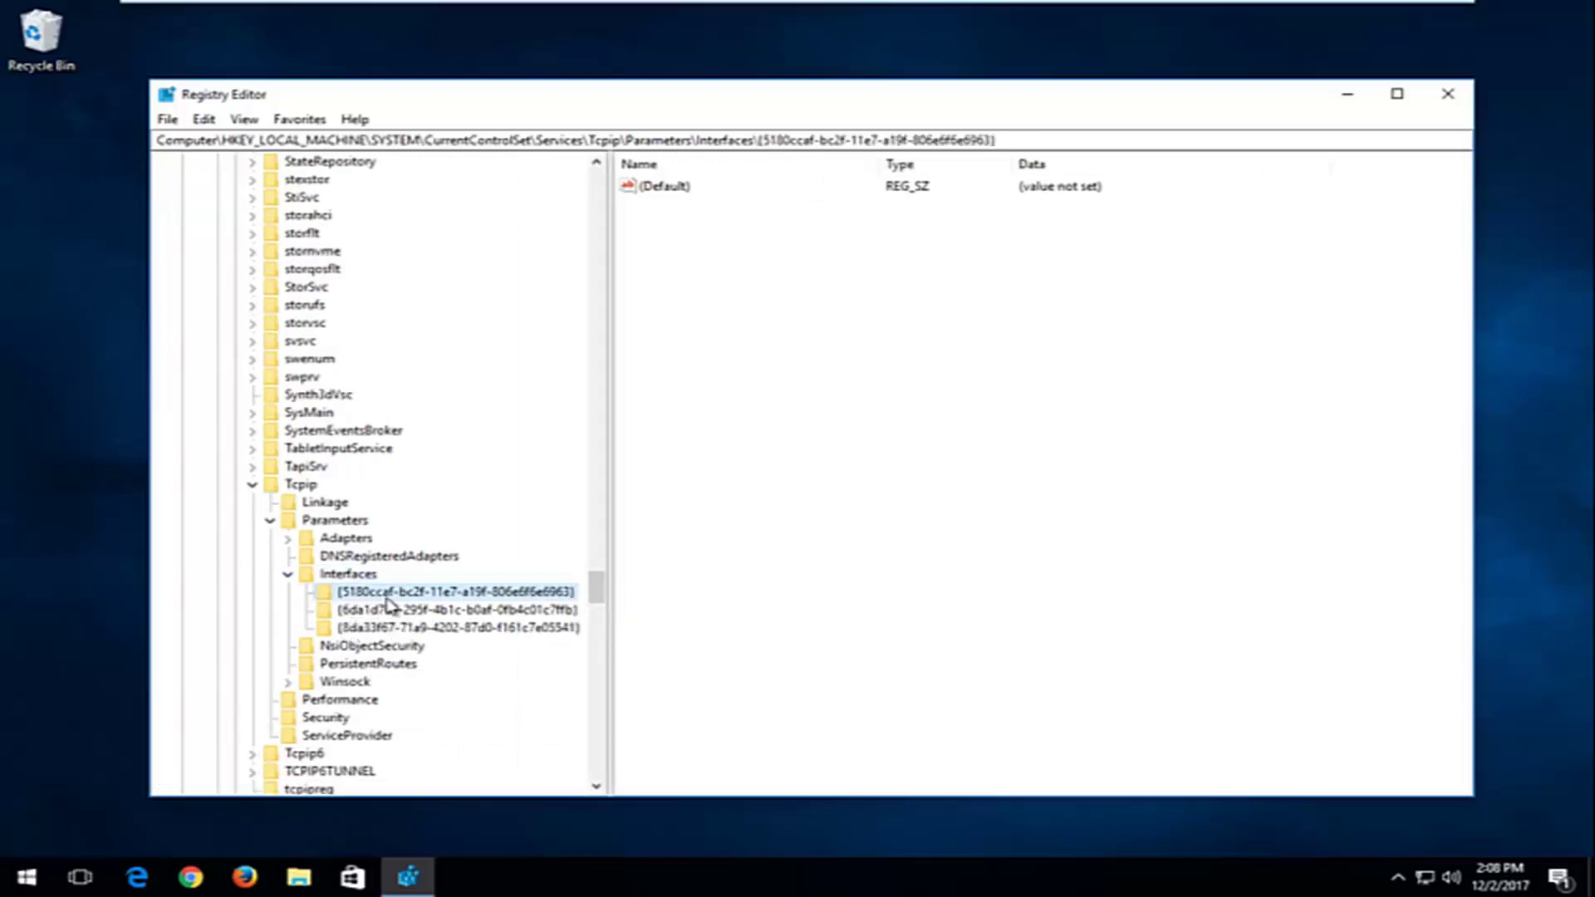
pyautogui.press('Down')
pyautogui.press('Up')
pyautogui.press('Up')
pyautogui.press('Down')
pyautogui.click(407, 592)
pyautogui.click(407, 610)
pyautogui.click(407, 628)
pyautogui.click(467, 611)
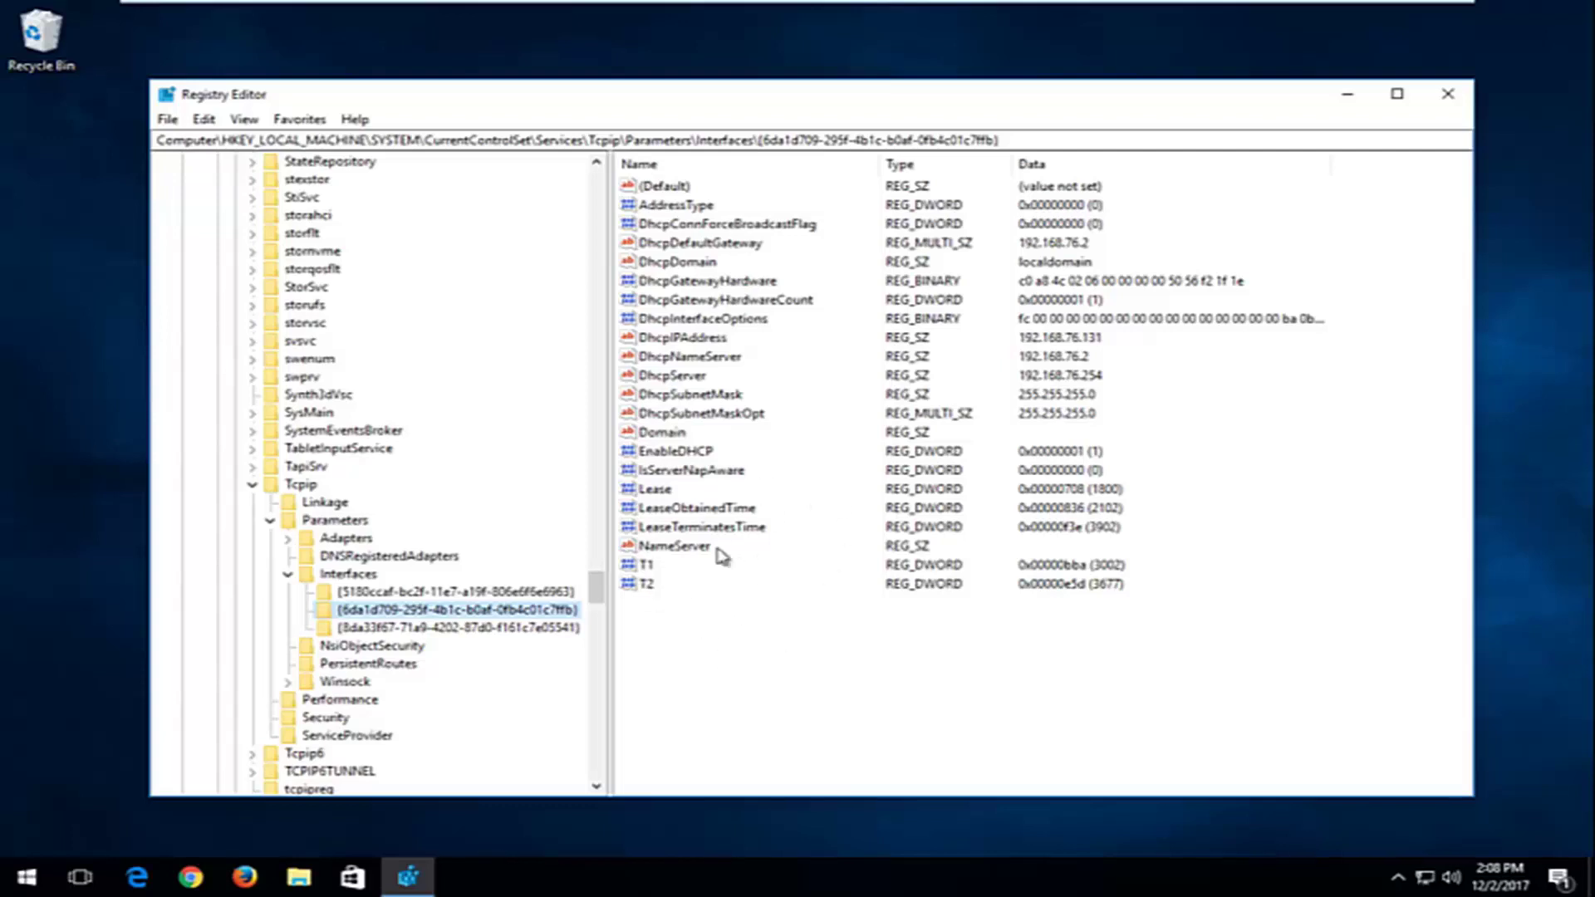
# - Create a DWORD (32-bit) value named TCPackFrequency in the opened interface key
pyautogui.rightClick(693, 654)
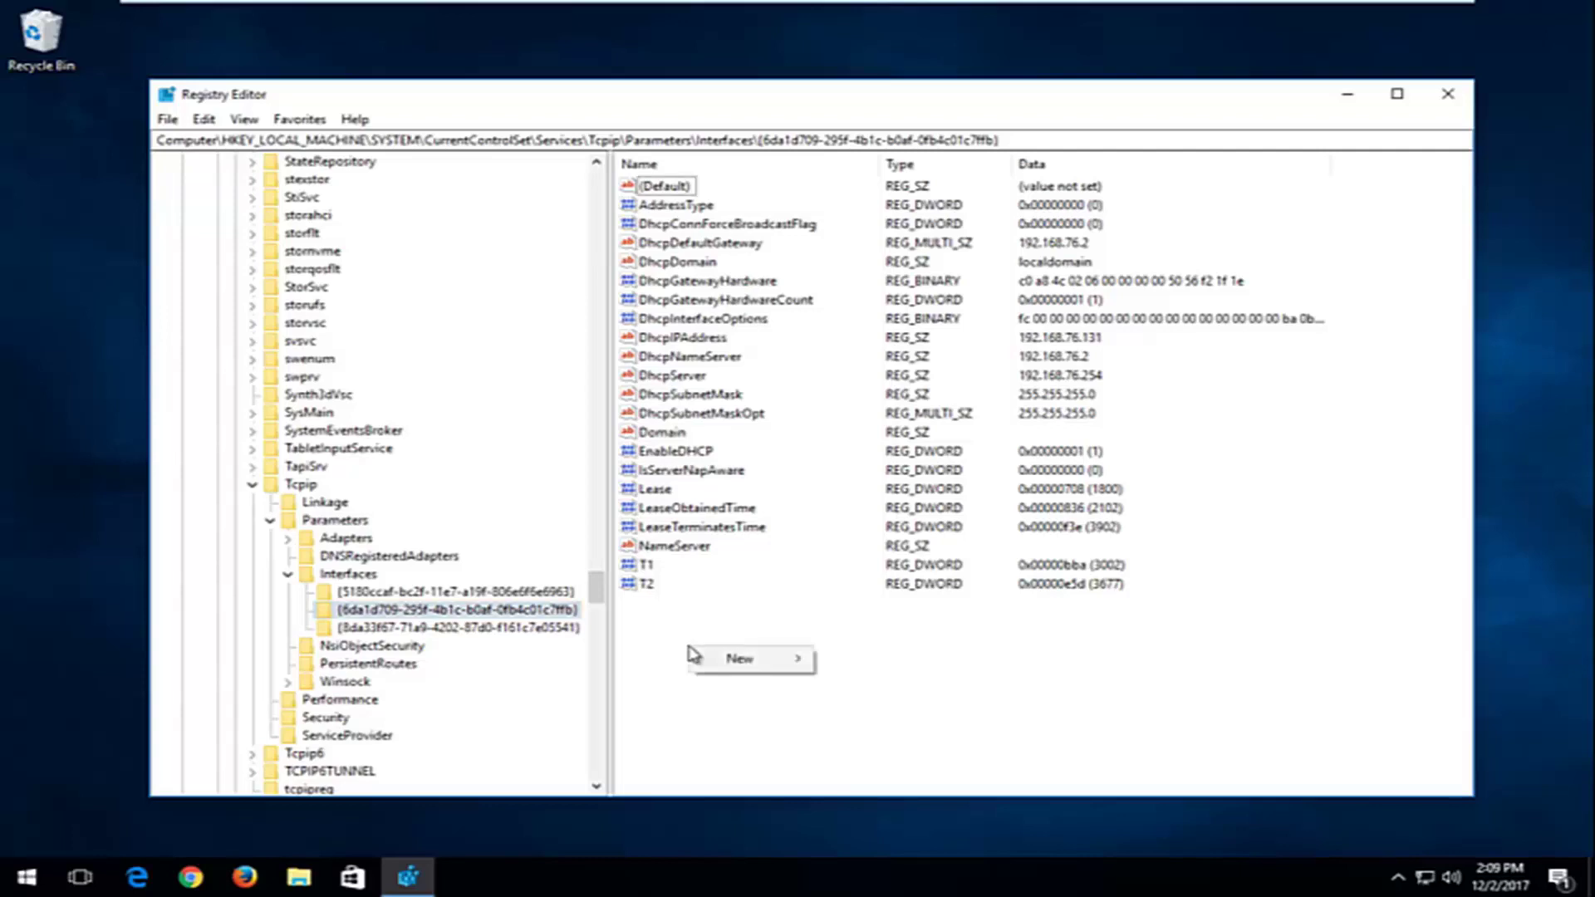
pyautogui.moveTo(715, 659)
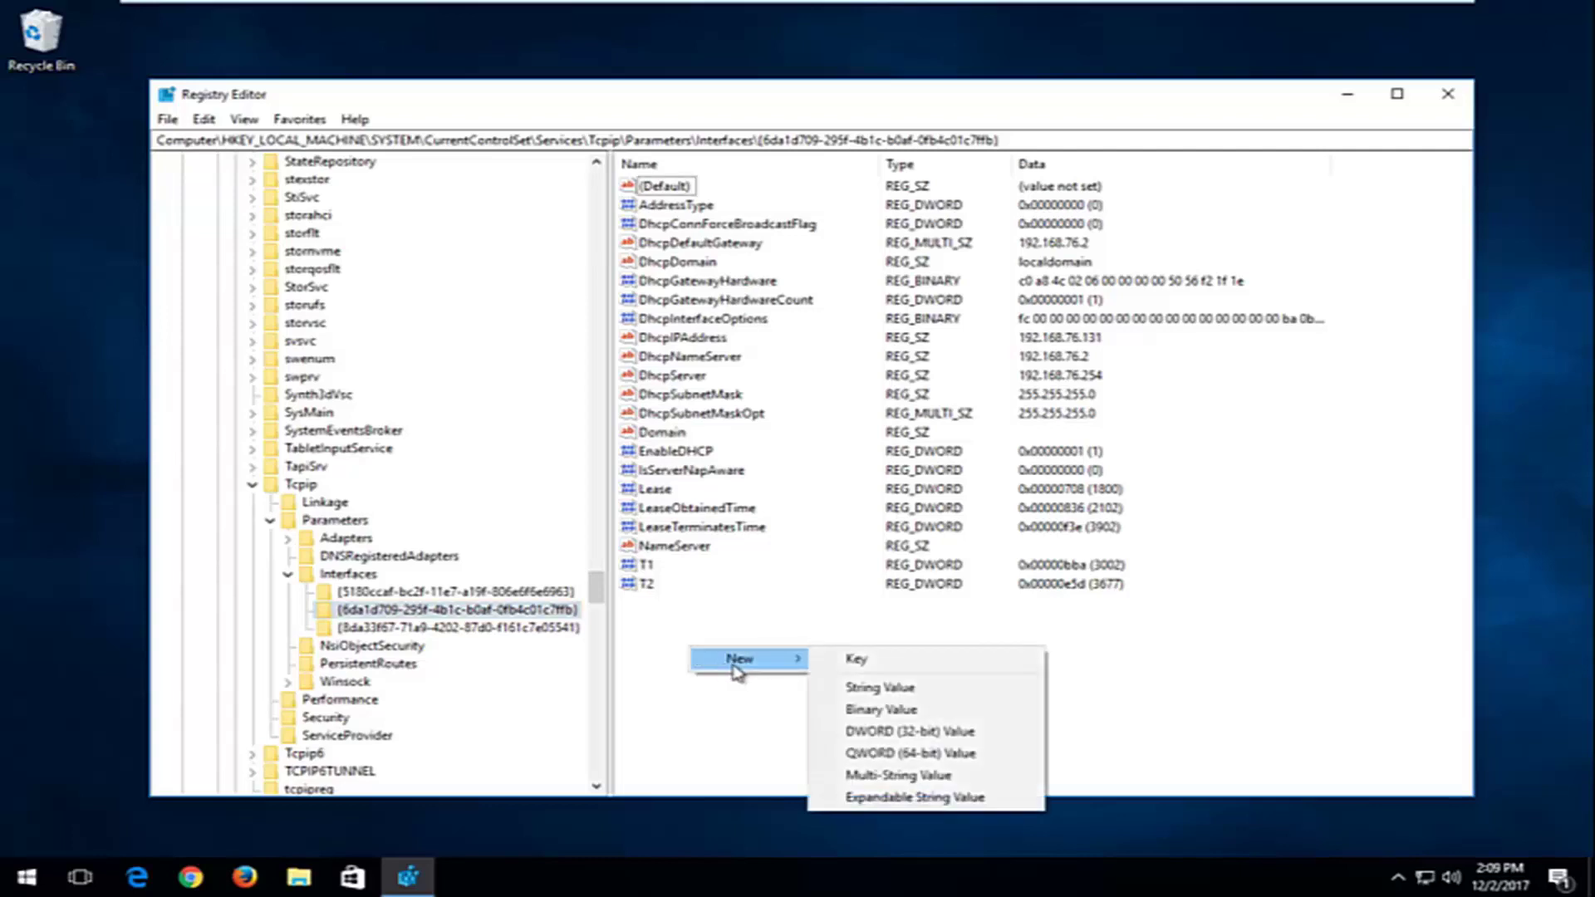
pyautogui.click(882, 736)
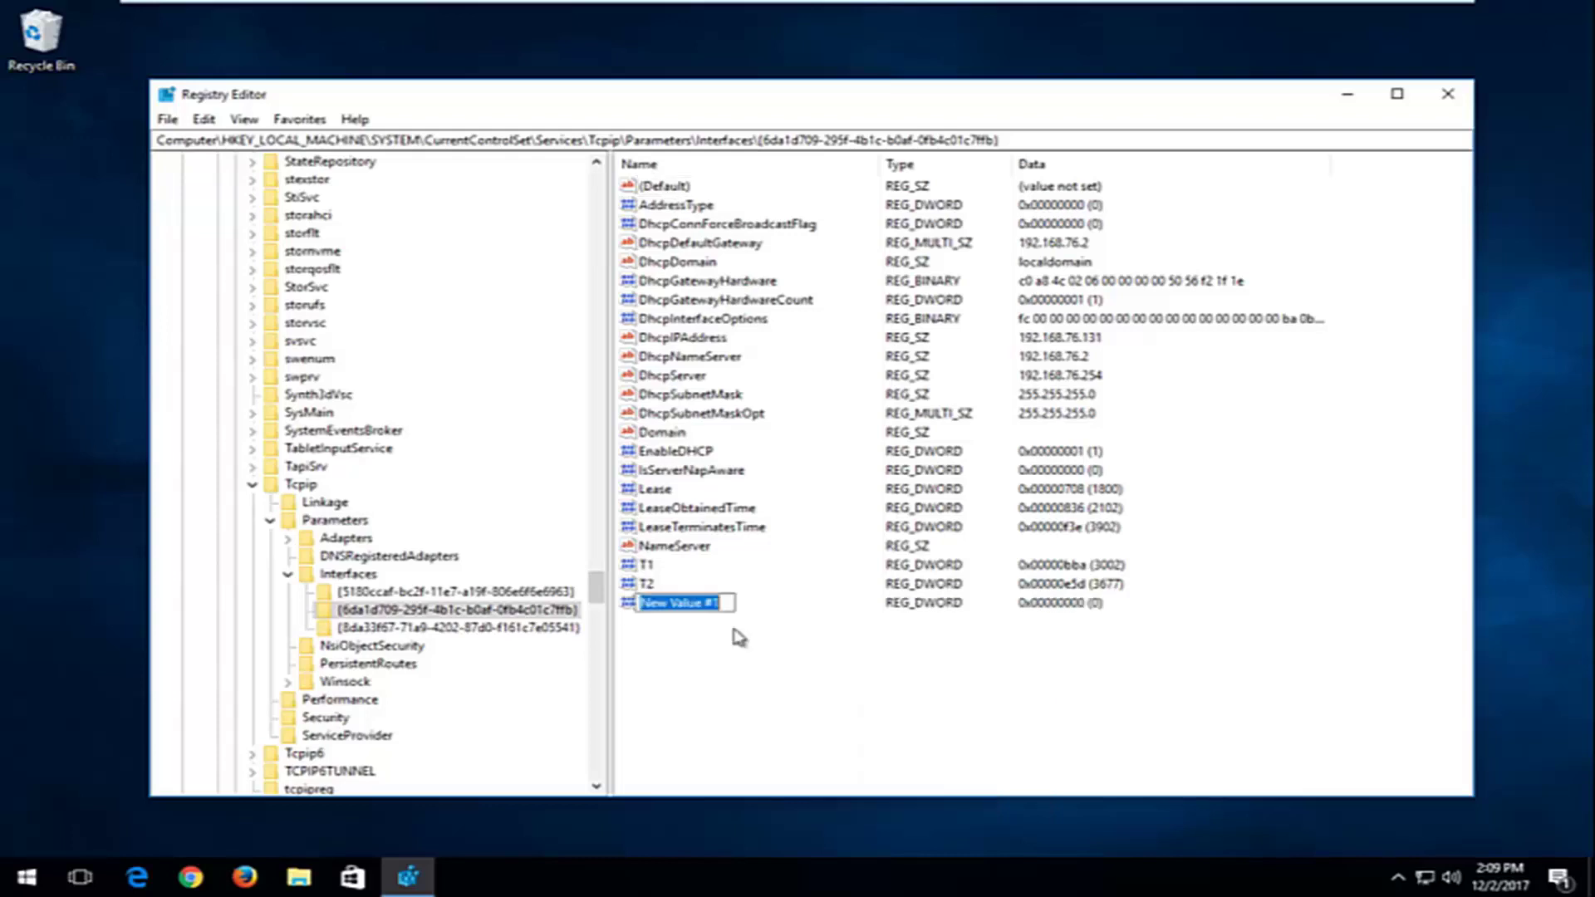
pyautogui.write('TCP')
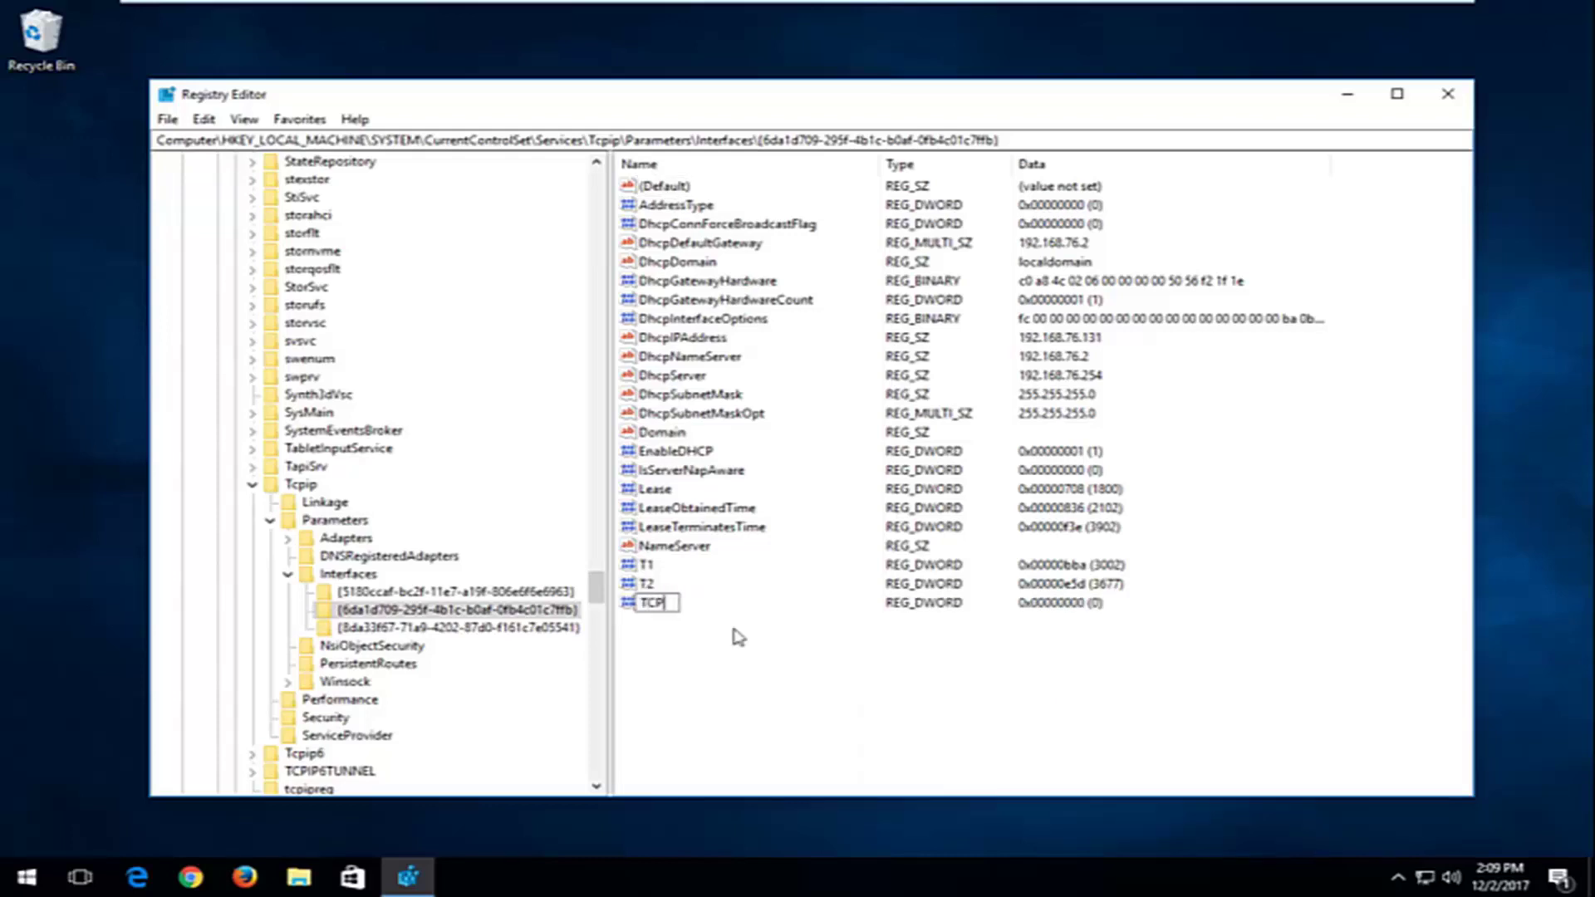
pyautogui.write('ack')
pyautogui.write('Frequency')
pyautogui.press('Return')
pyautogui.click(731, 636)
# - Create a second DWORD (32-bit) value named TCPNoDelay in the same interface key
pyautogui.rightClick(685, 625)
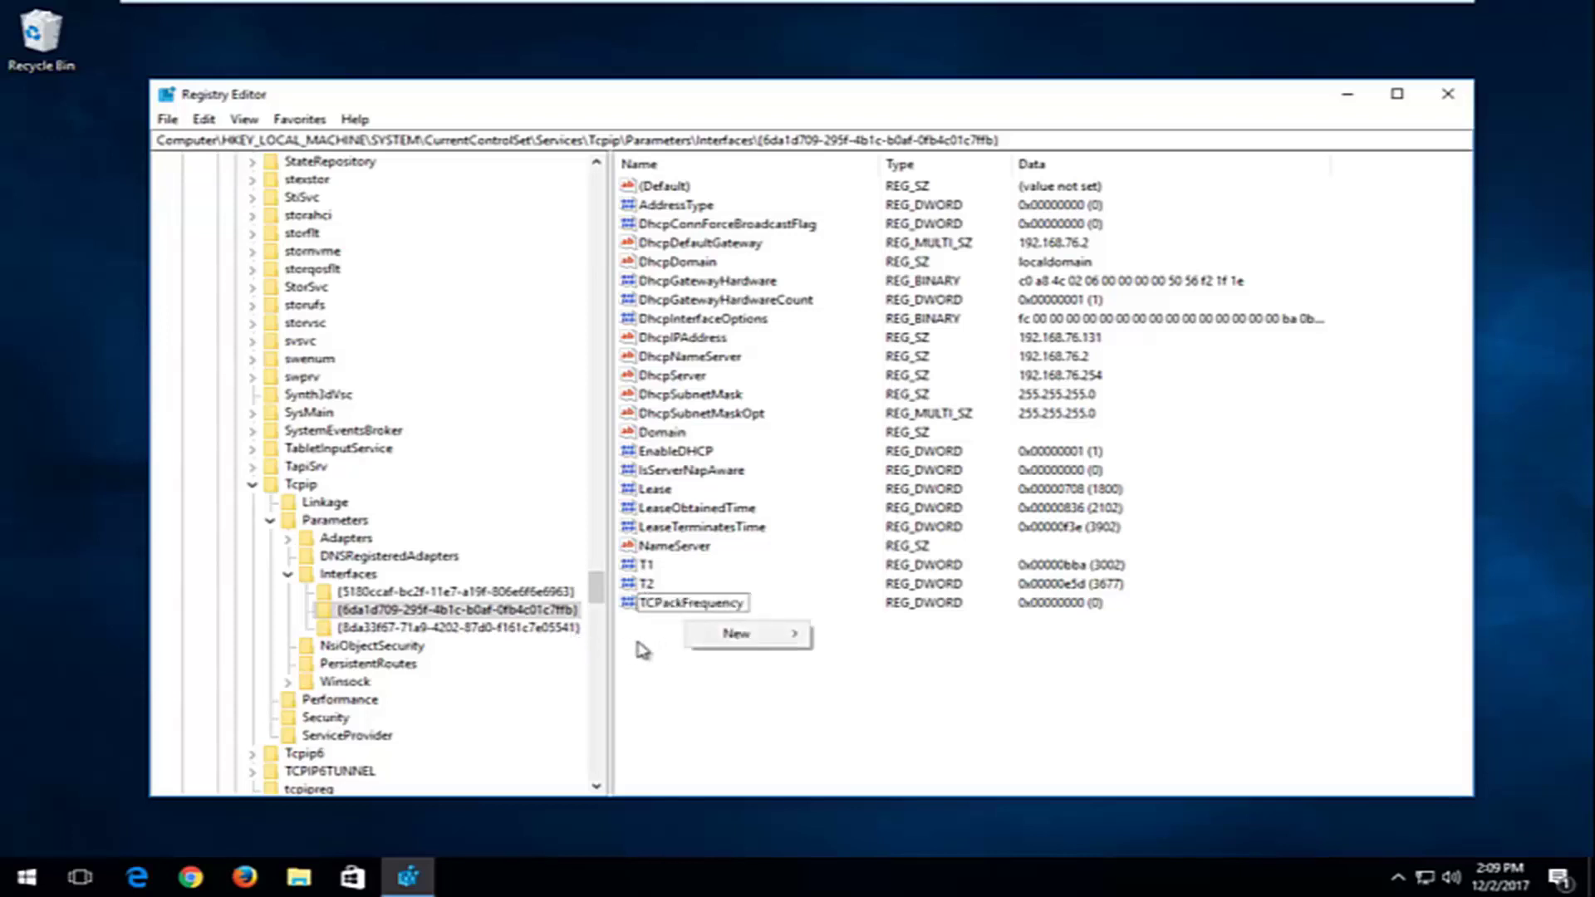
pyautogui.moveTo(741, 641)
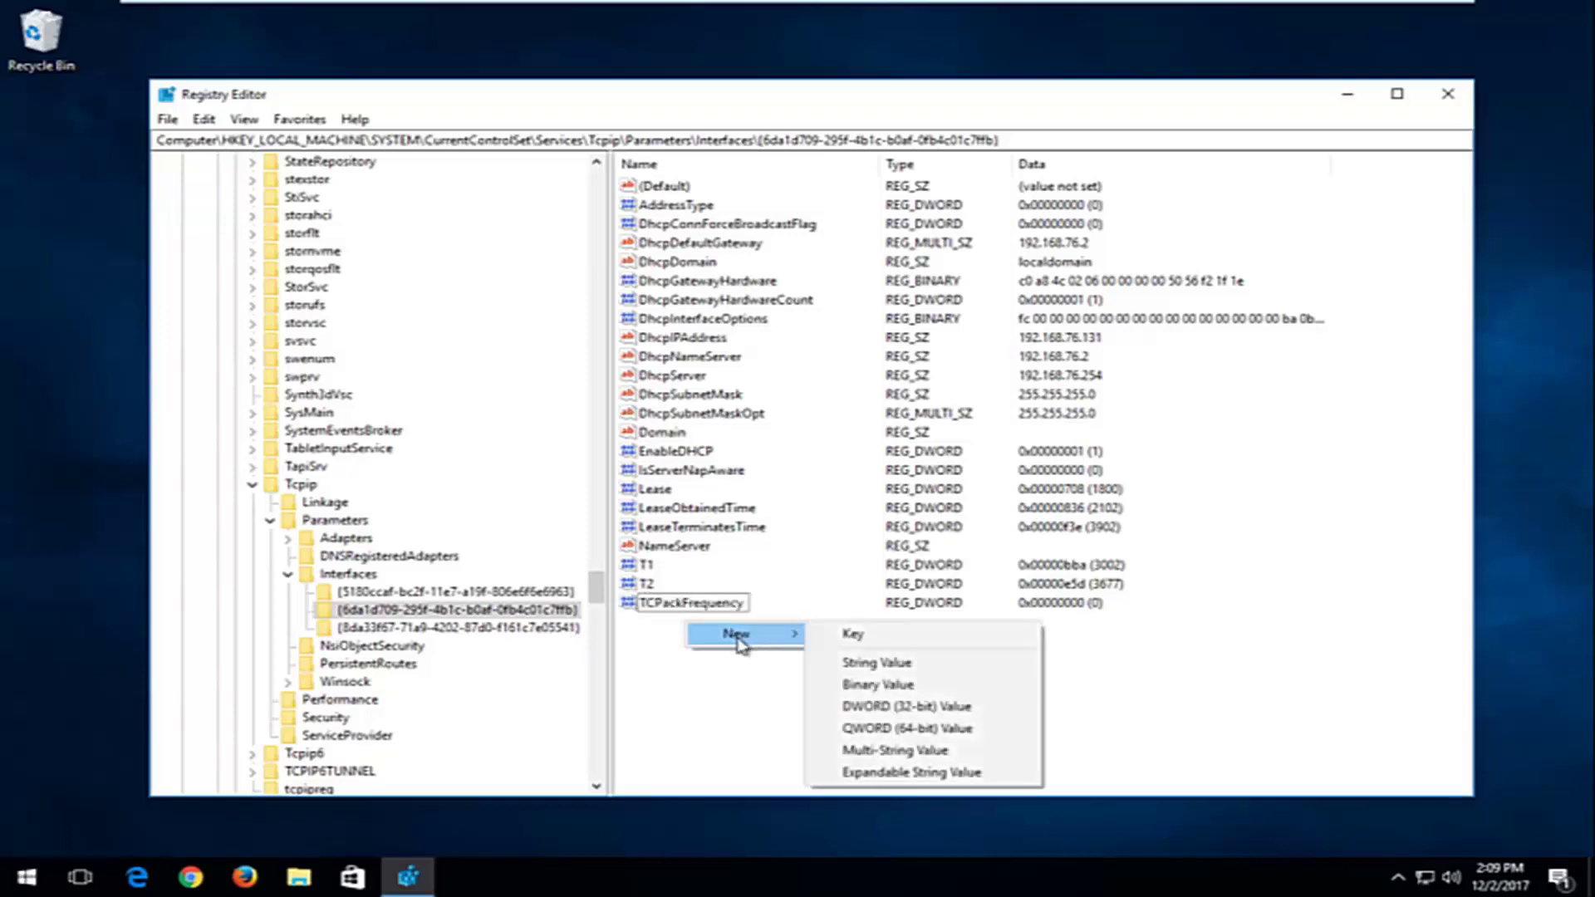
pyautogui.click(884, 707)
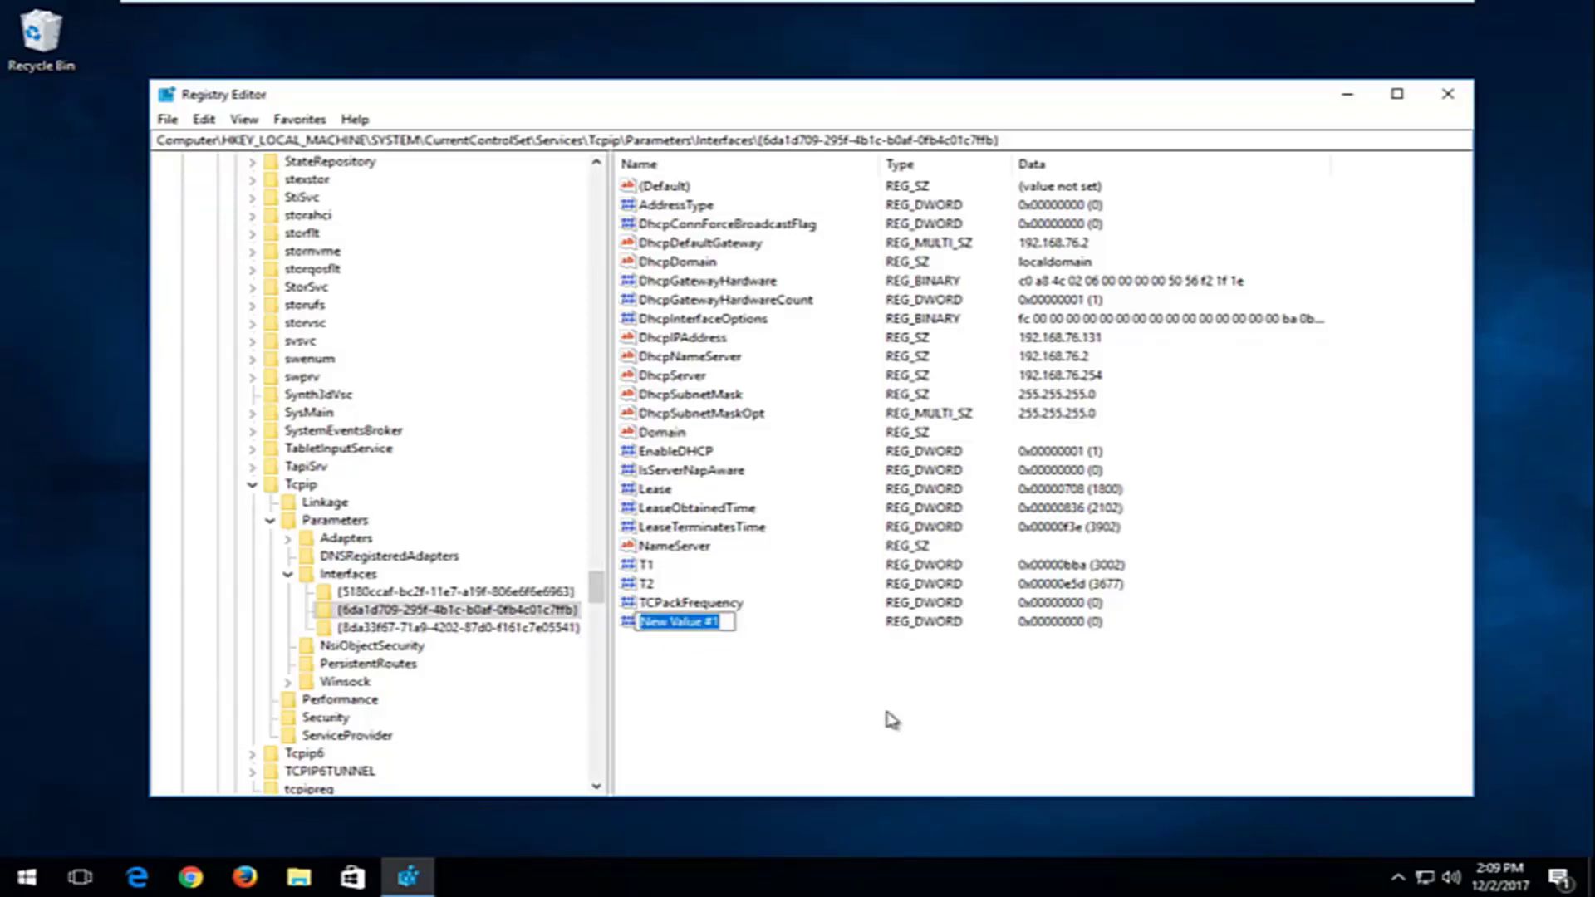
pyautogui.write('TCP')
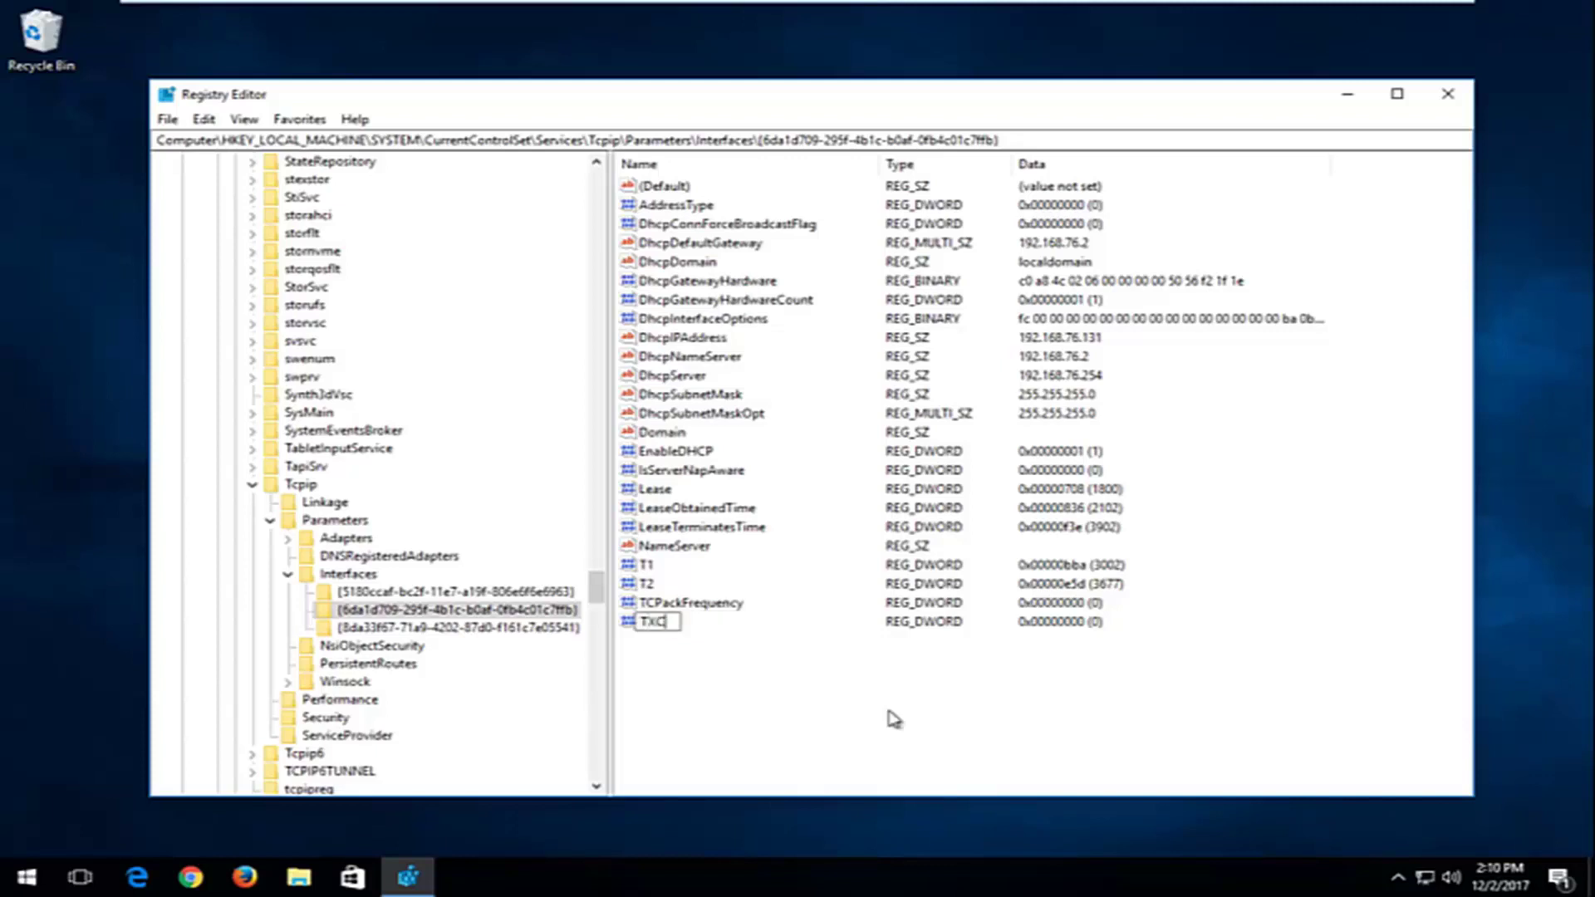
pyautogui.write('NoDelay')
pyautogui.press('Return')
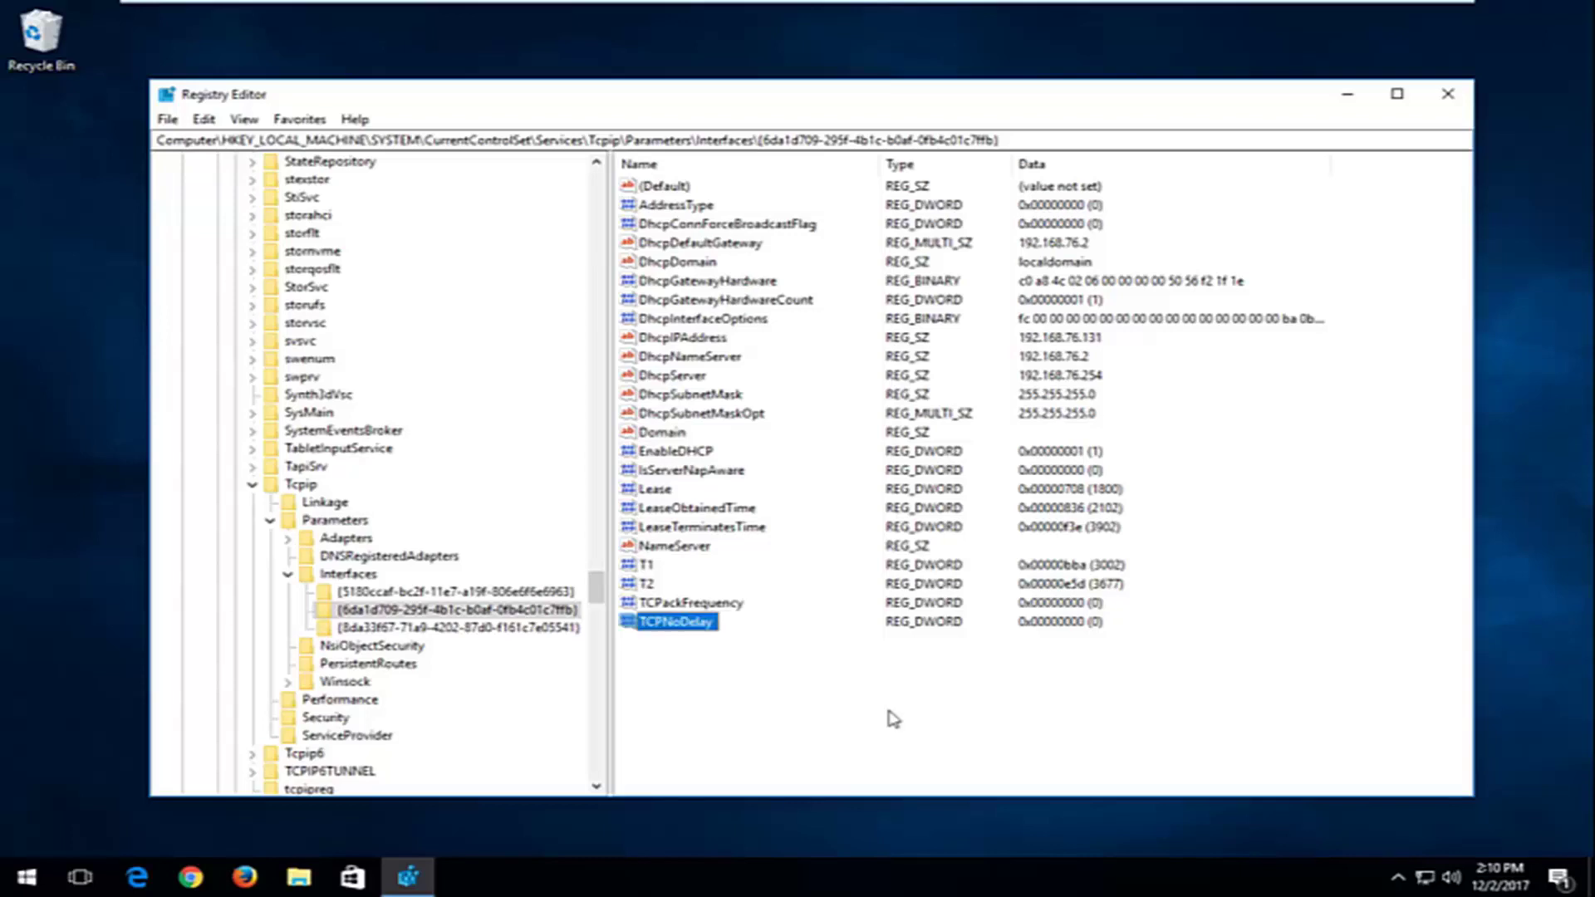
pyautogui.click(705, 604)
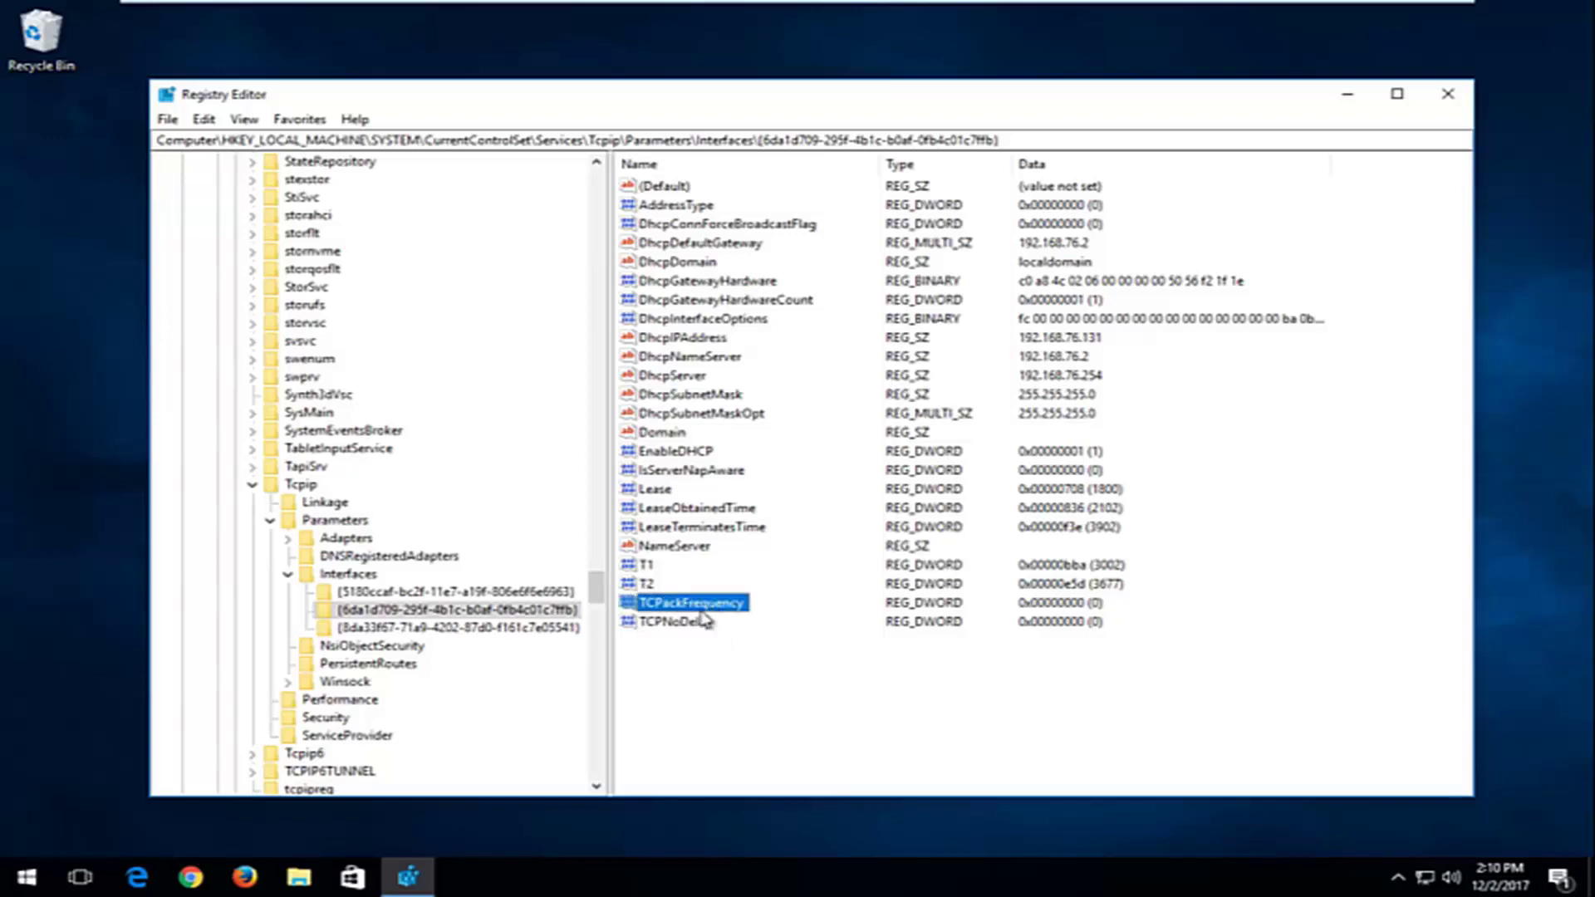
pyautogui.click(671, 623)
pyautogui.click(664, 604)
pyautogui.click(661, 623)
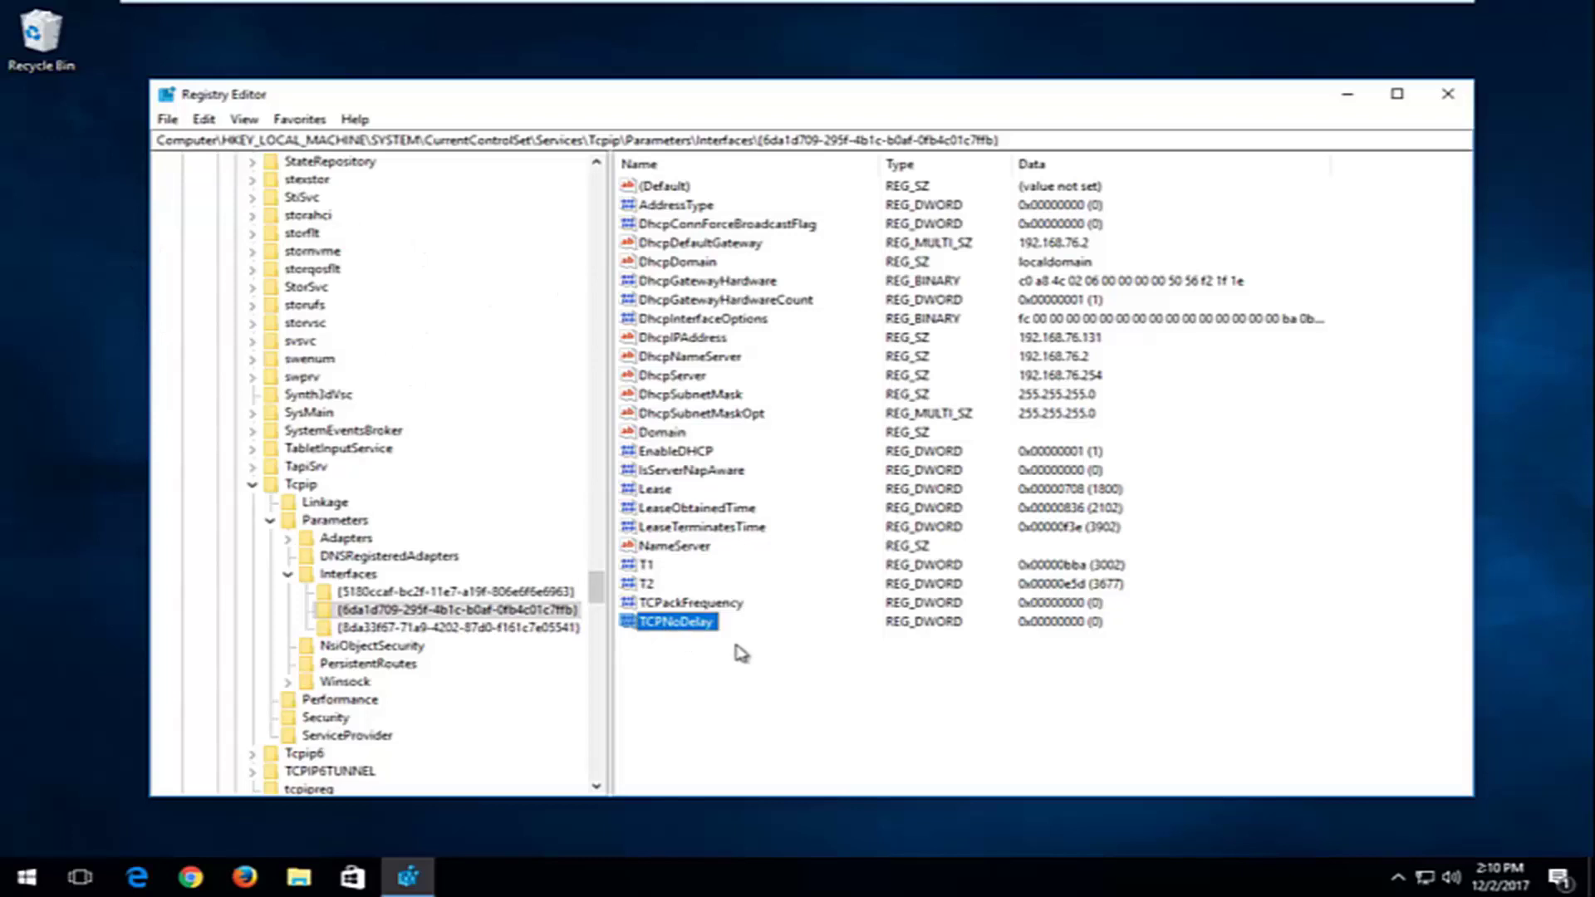
pyautogui.click(696, 671)
# - Set the TCPackFrequency value data to hexadecimal 1
pyautogui.doubleClick(679, 604)
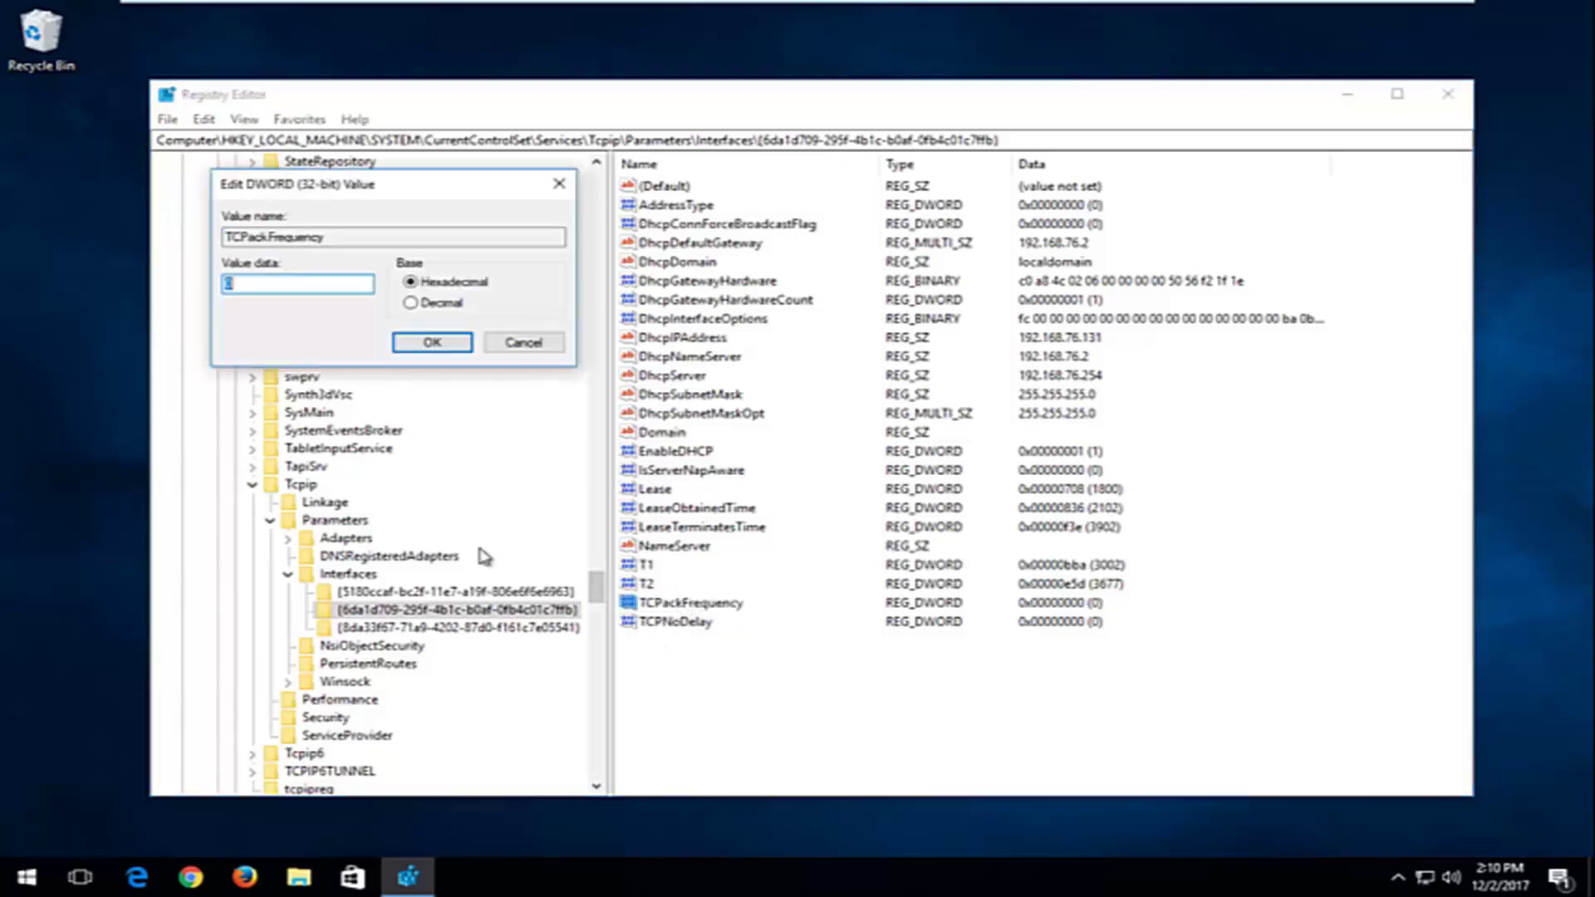
pyautogui.moveTo(382, 193); pyautogui.dragTo(858, 294)
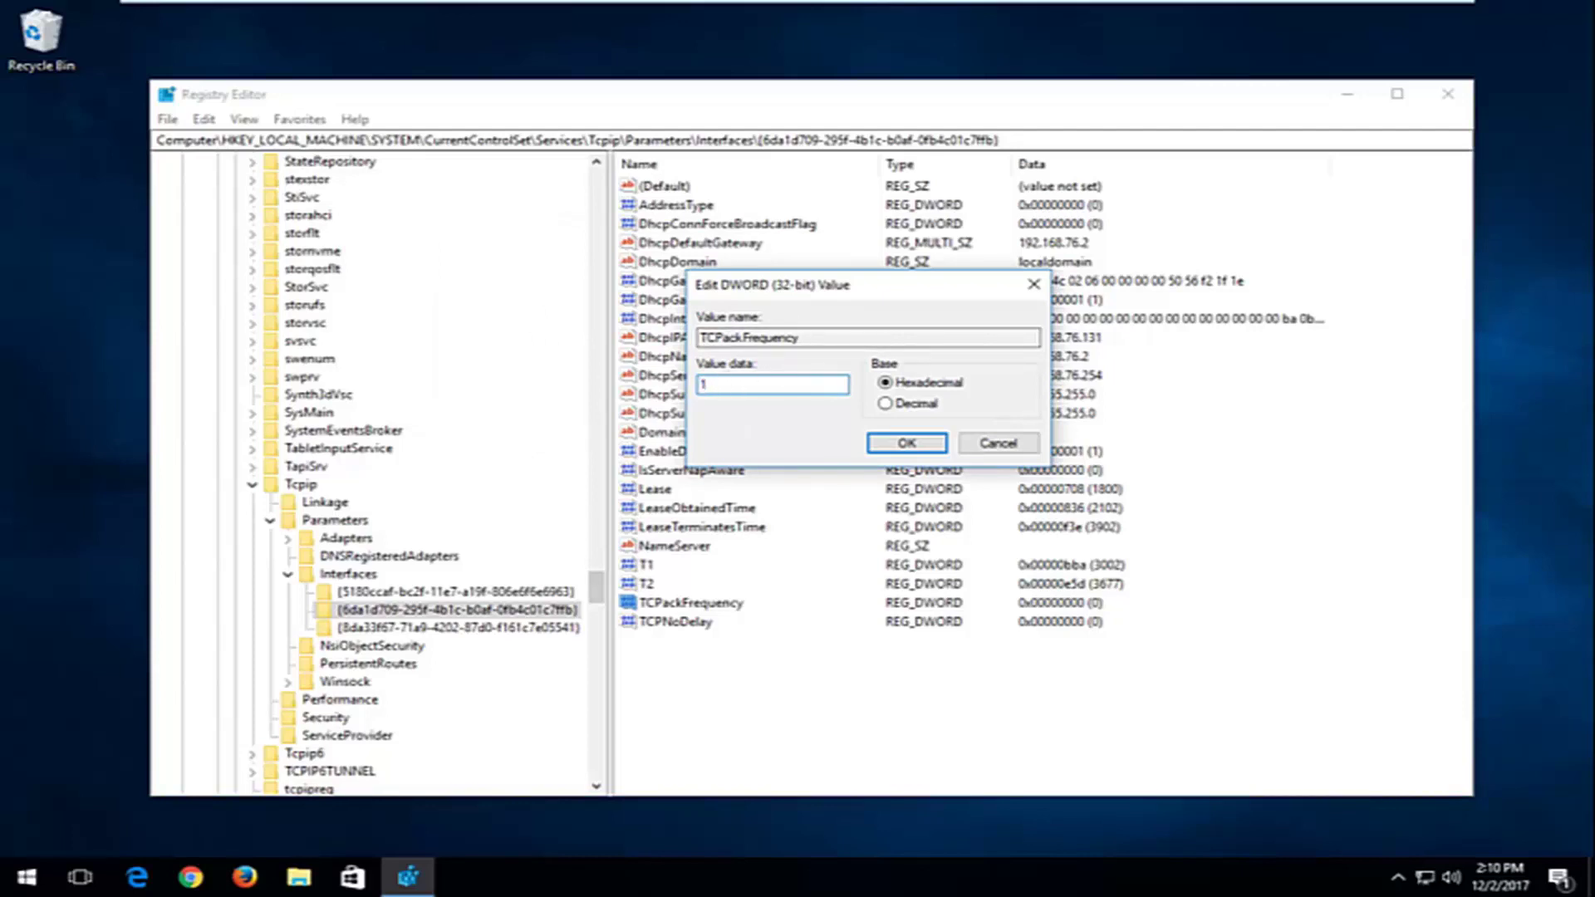
pyautogui.click(906, 444)
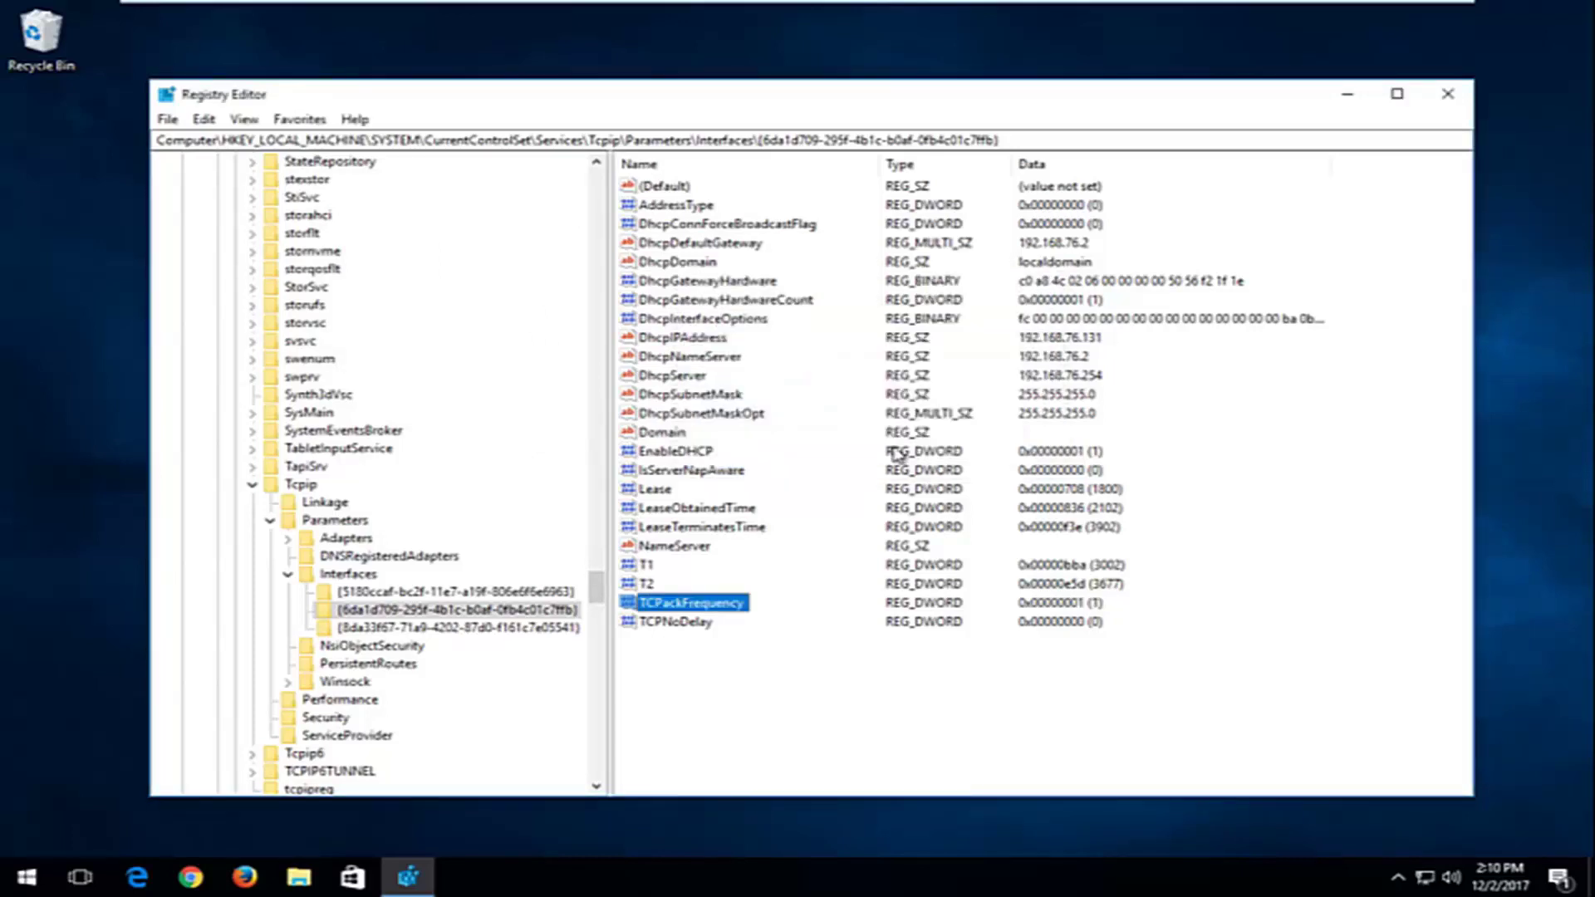
# - Set the TCPNoDelay value data to hexadecimal 1
pyautogui.click(662, 630)
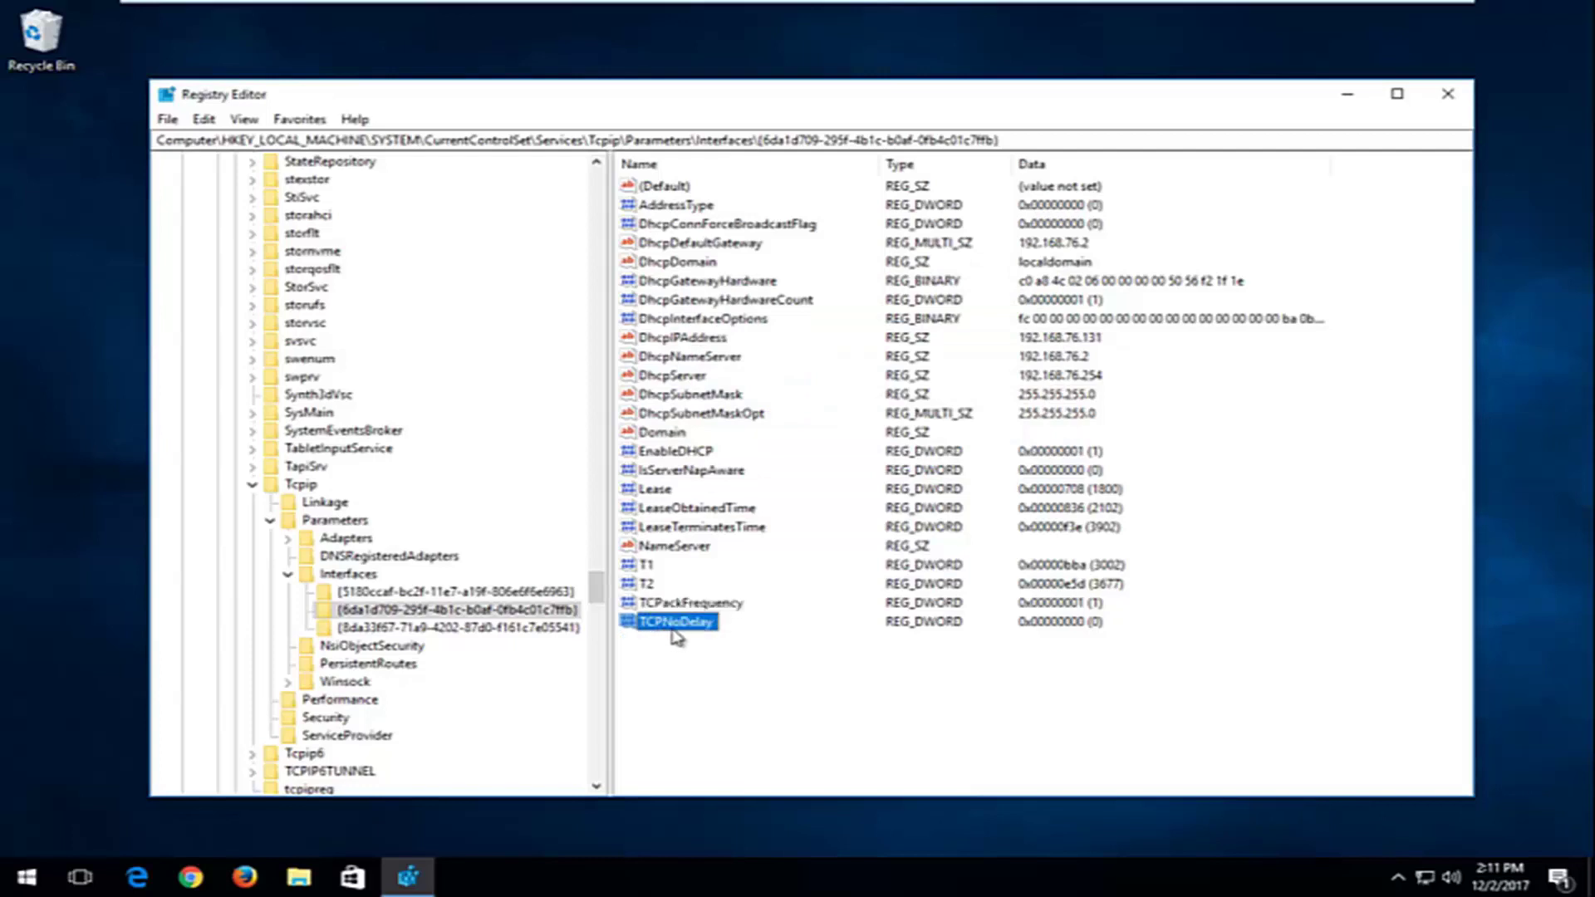
pyautogui.doubleClick(678, 630)
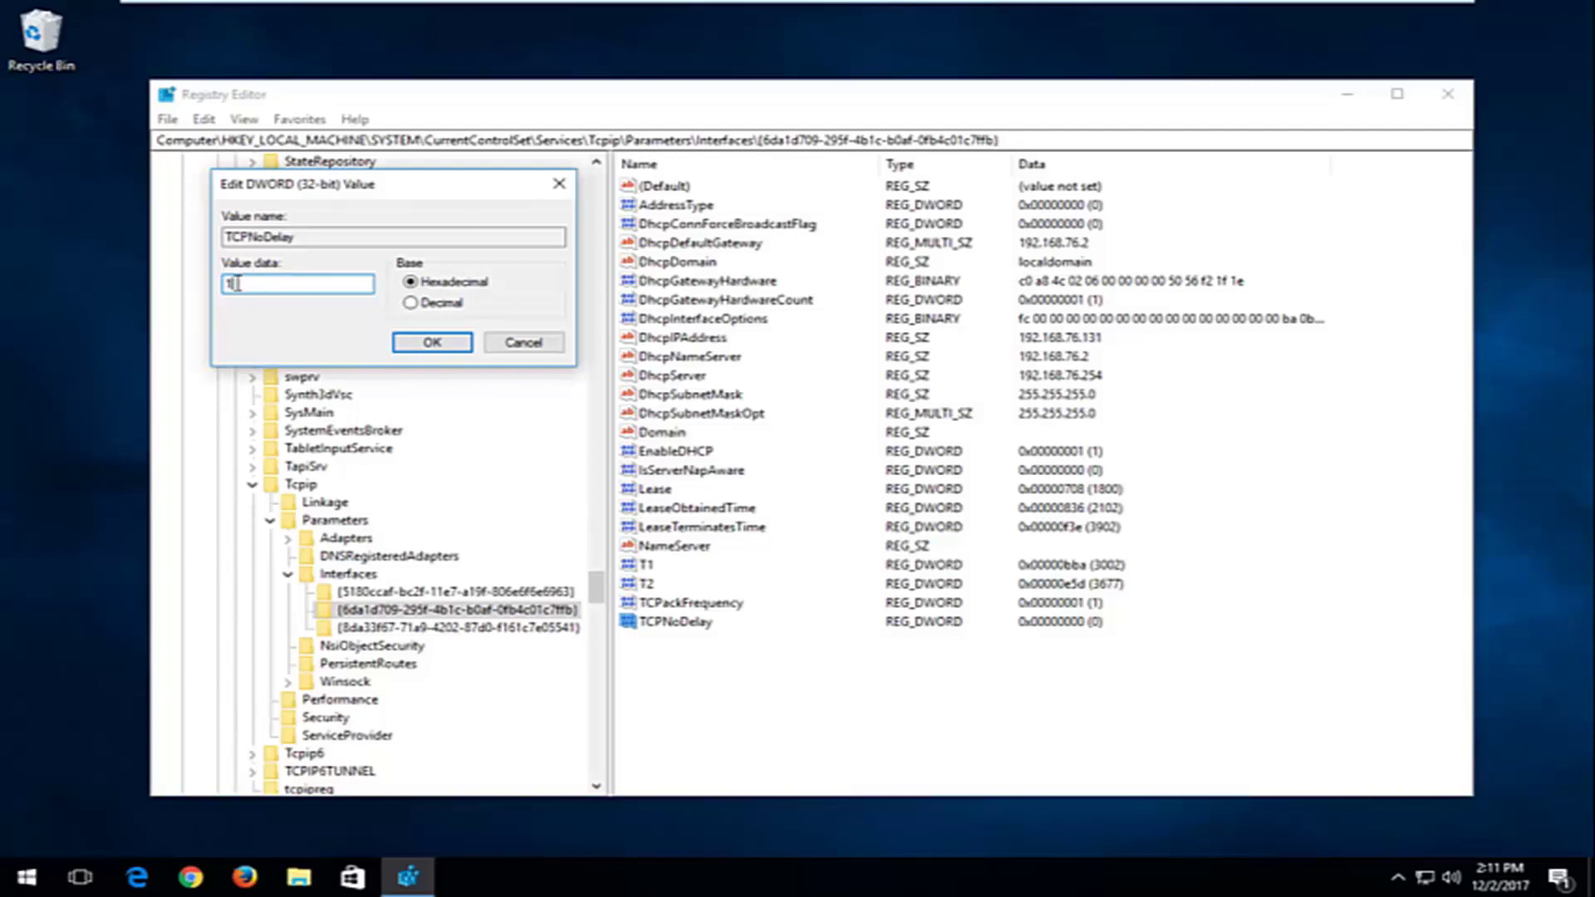
pyautogui.click(429, 344)
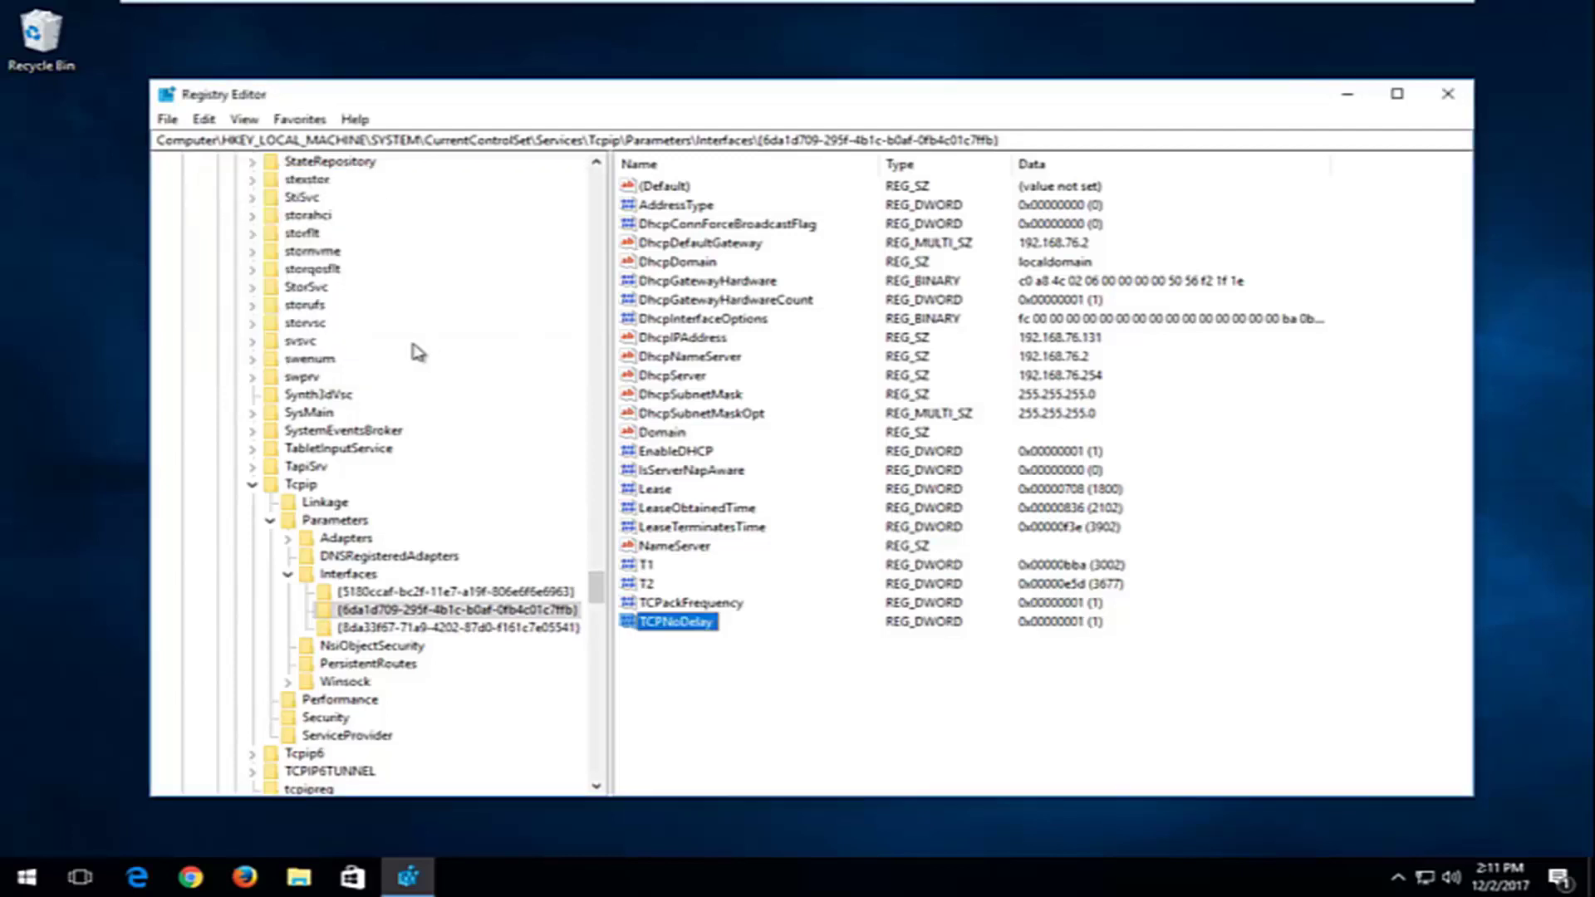
# - Collapse the Interfaces, Parameters and Tcpip keys in the registry tree
pyautogui.click(288, 575)
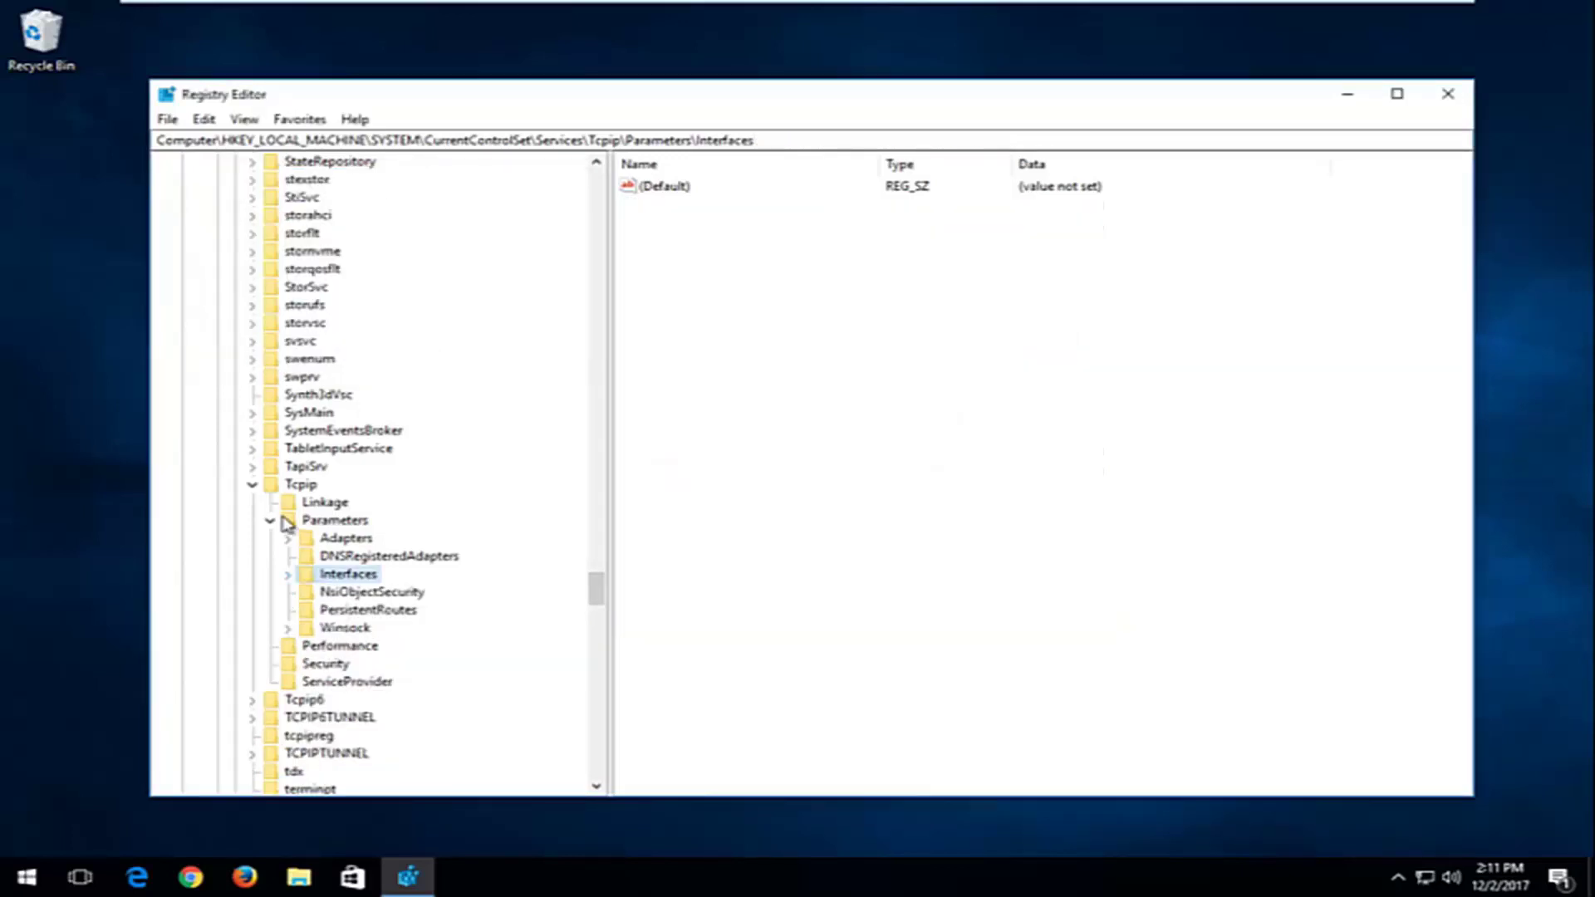
pyautogui.click(270, 520)
pyautogui.click(252, 484)
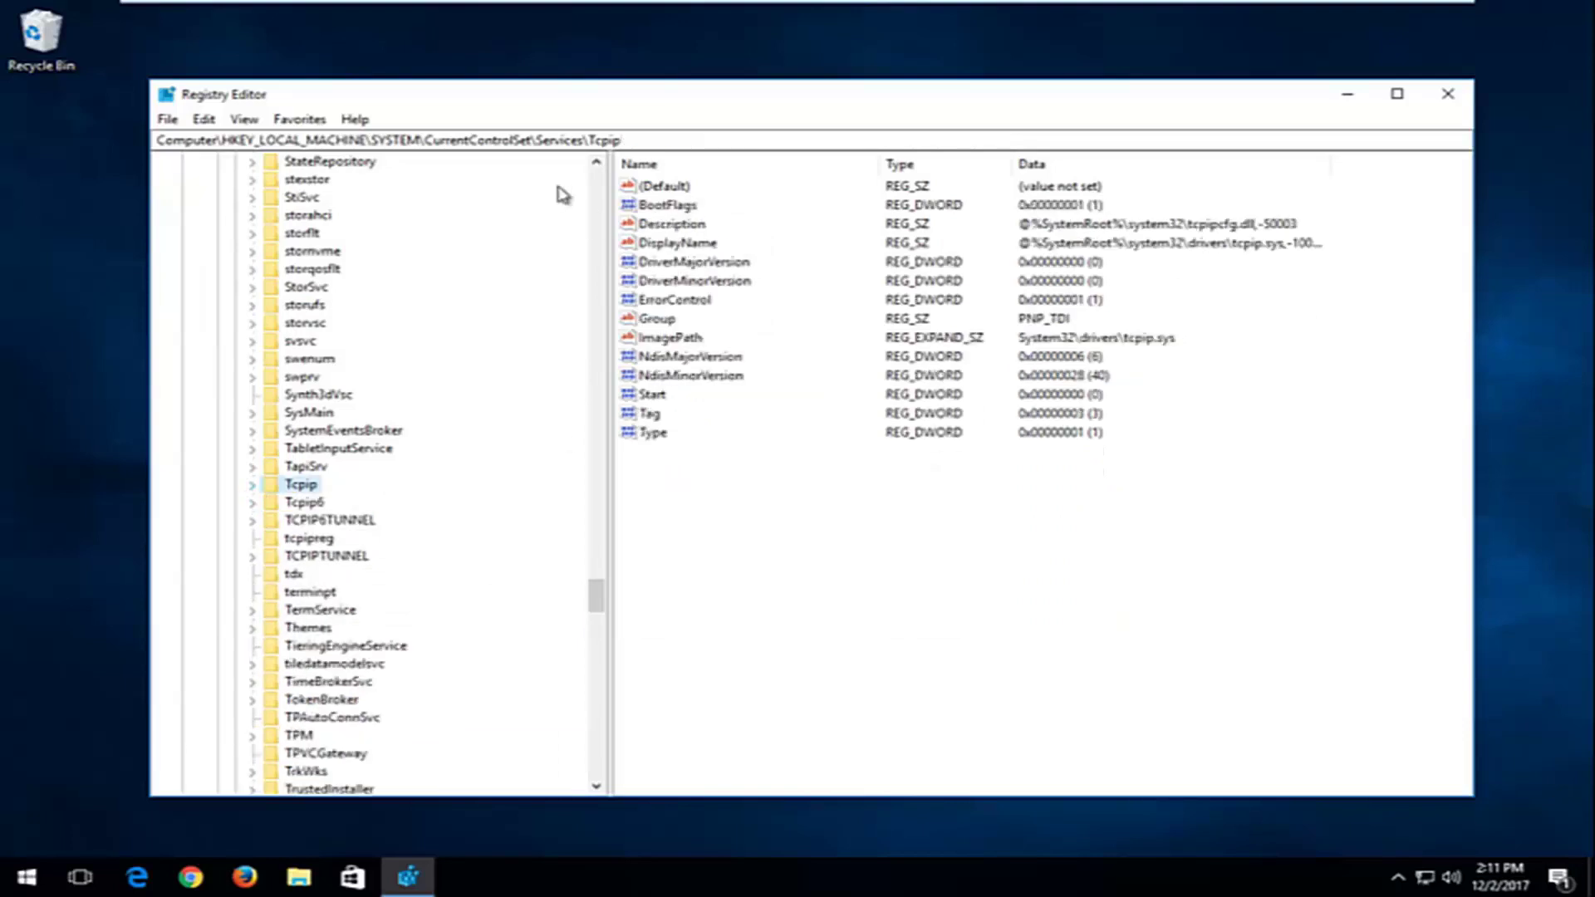
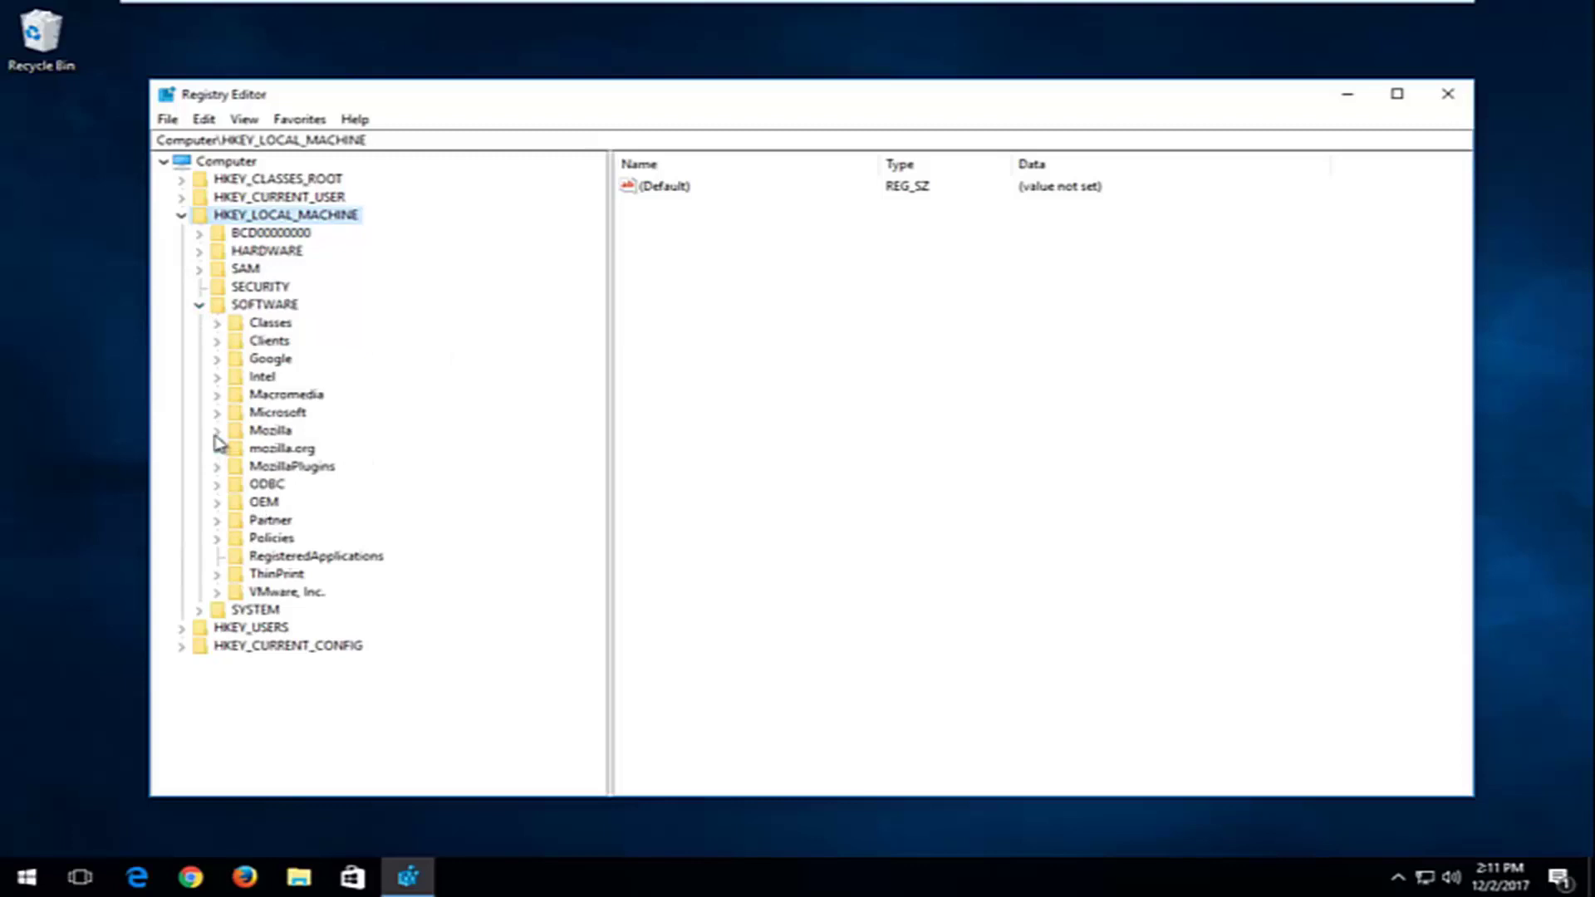
# - Look through the subkeys of HKEY_LOCAL_MACHINE\SOFTWARE\Microsoft for an MSMQ key
pyautogui.moveTo(598, 254); pyautogui.dragTo(549, 395)
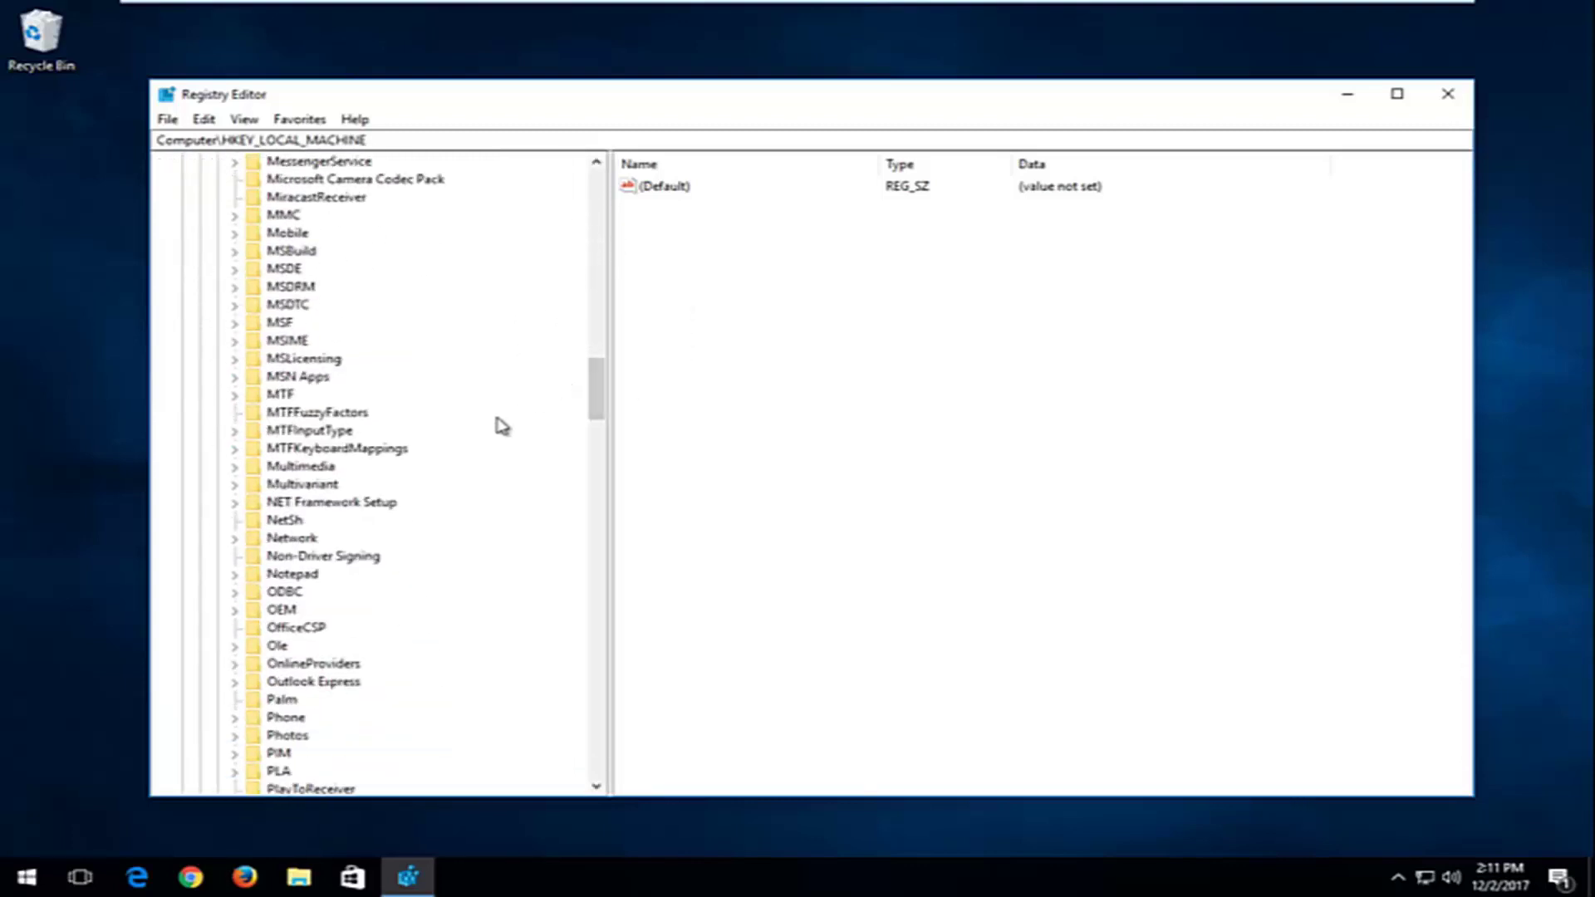
pyautogui.scroll(-15, 427, 448)
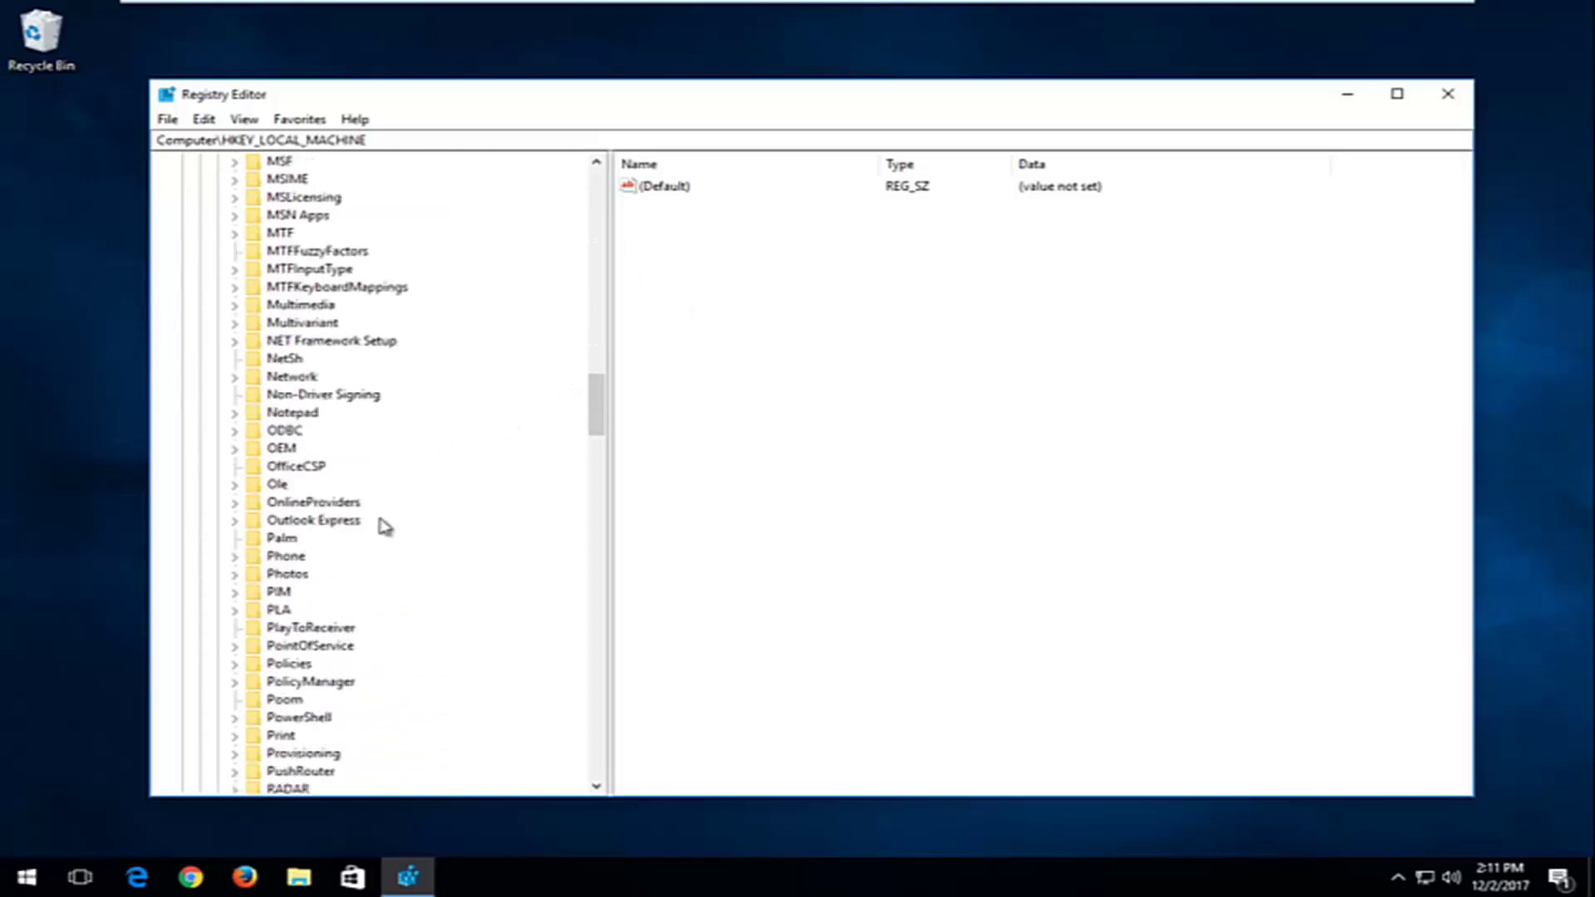
pyautogui.scroll(11, 403, 536)
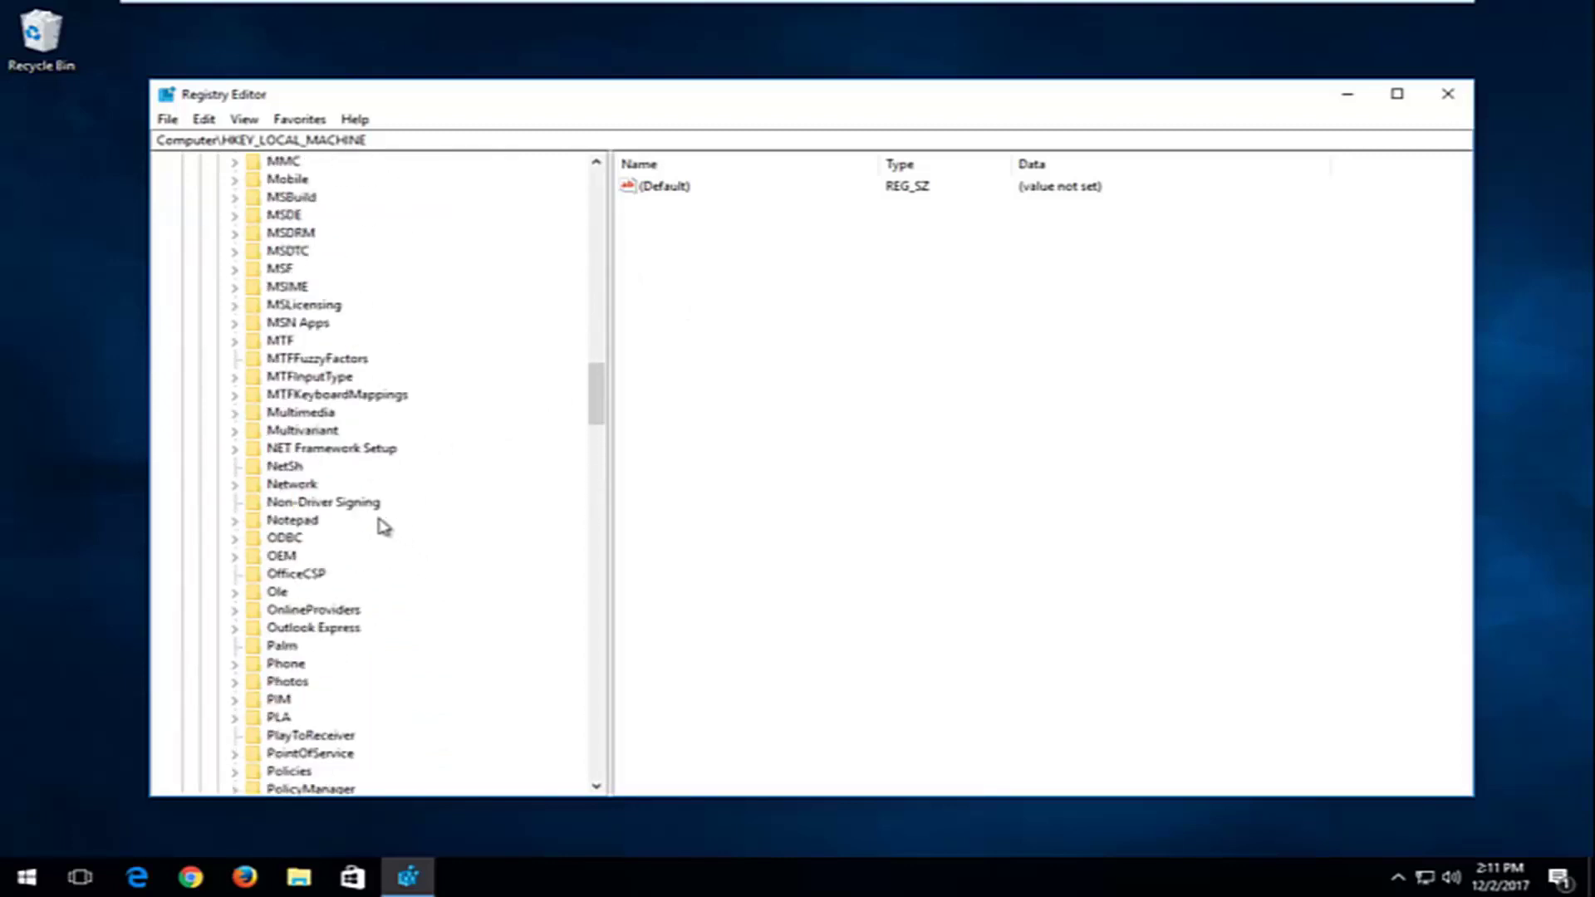
pyautogui.scroll(1, 299, 382)
pyautogui.scroll(1, 300, 401)
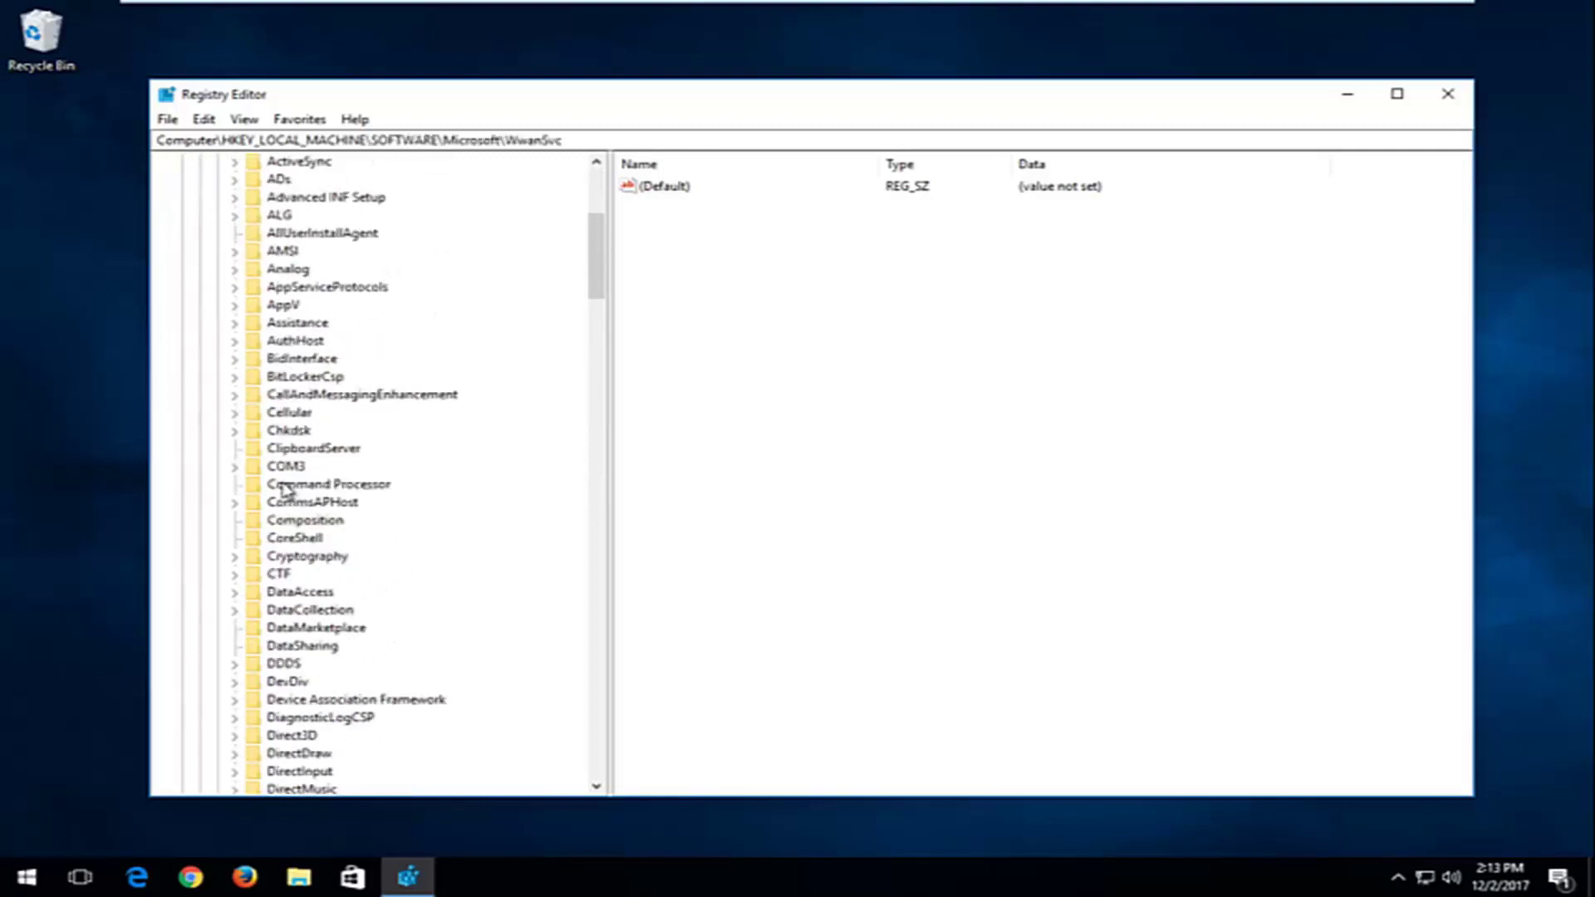
# - Create a new subkey under HKEY_LOCAL_MACHINE\SOFTWARE\Microsoft
pyautogui.scroll(5, 282, 499)
pyautogui.scroll(-1, 282, 499)
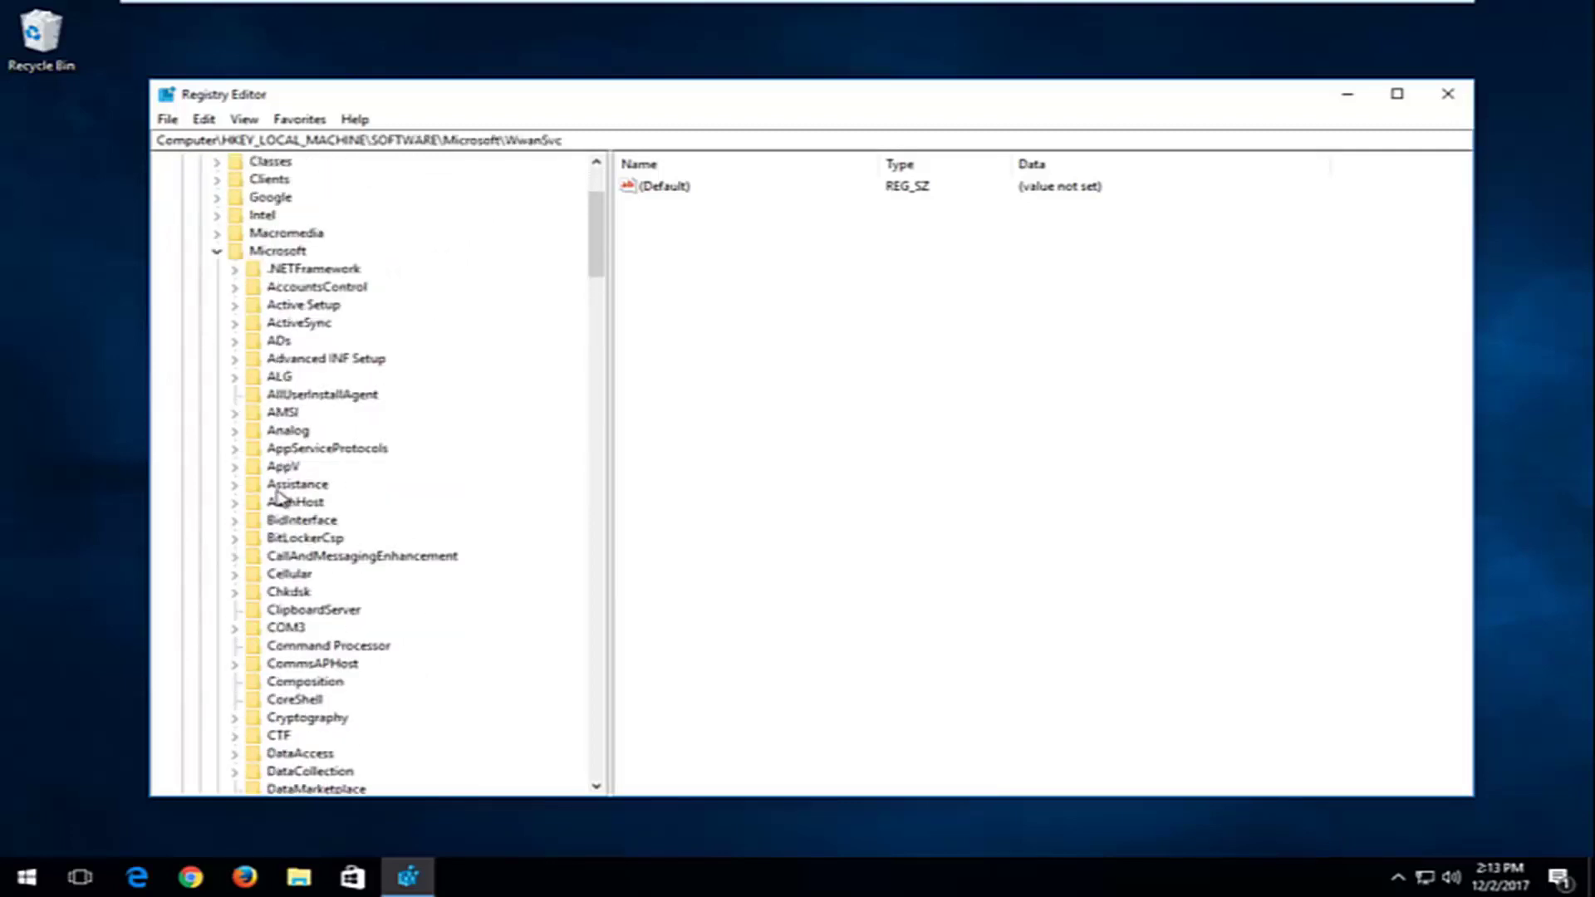
pyautogui.scroll(4, 279, 494)
pyautogui.click(274, 412)
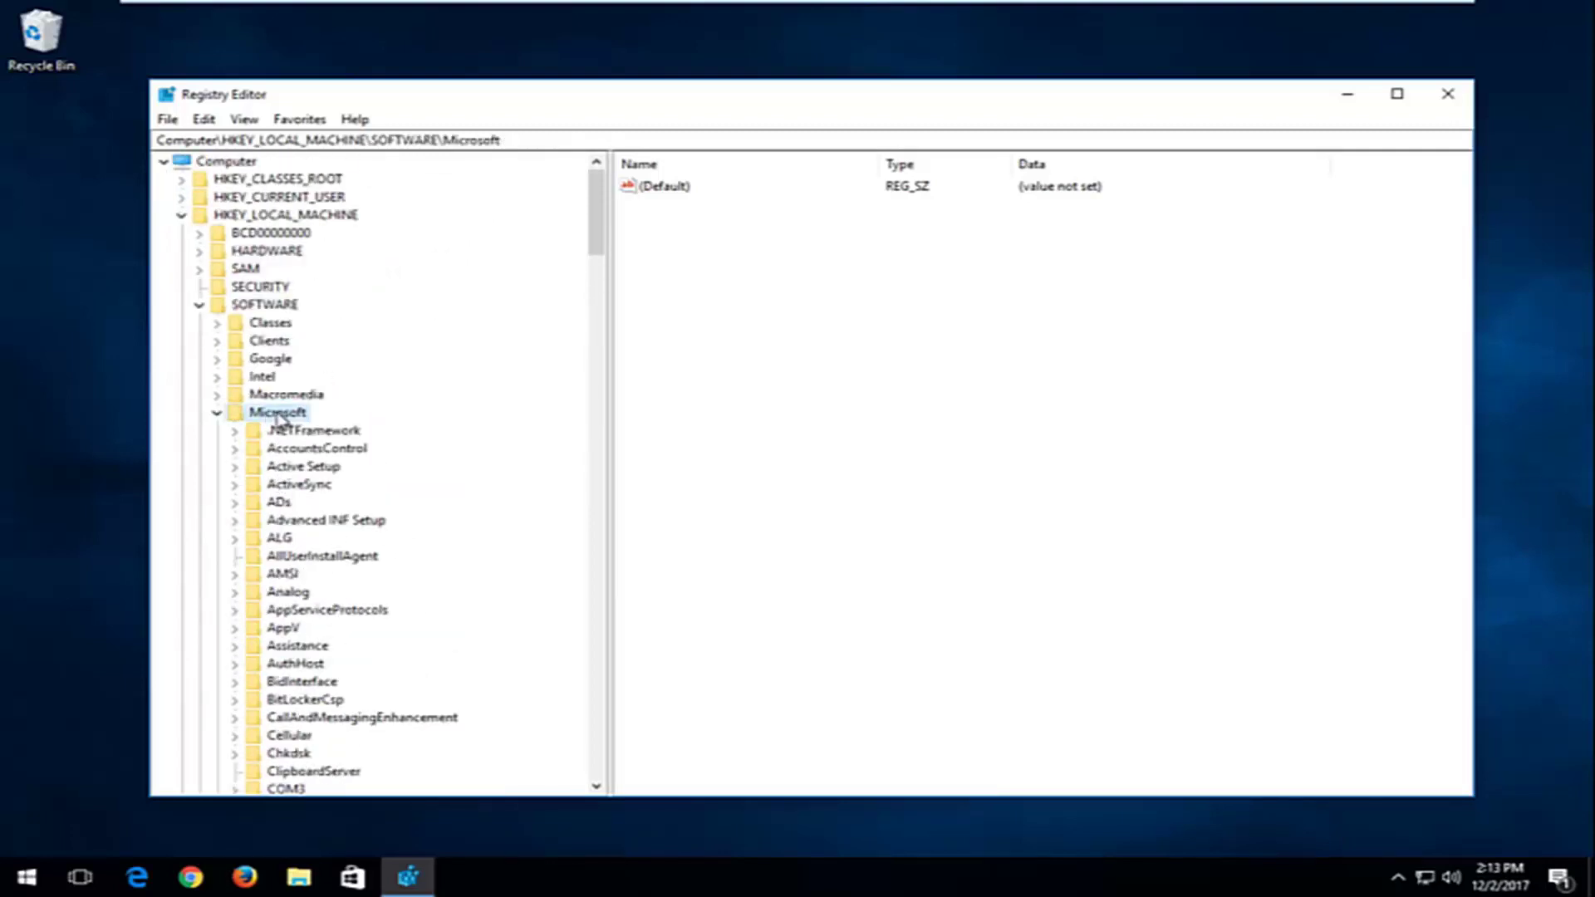
pyautogui.rightClick(277, 416)
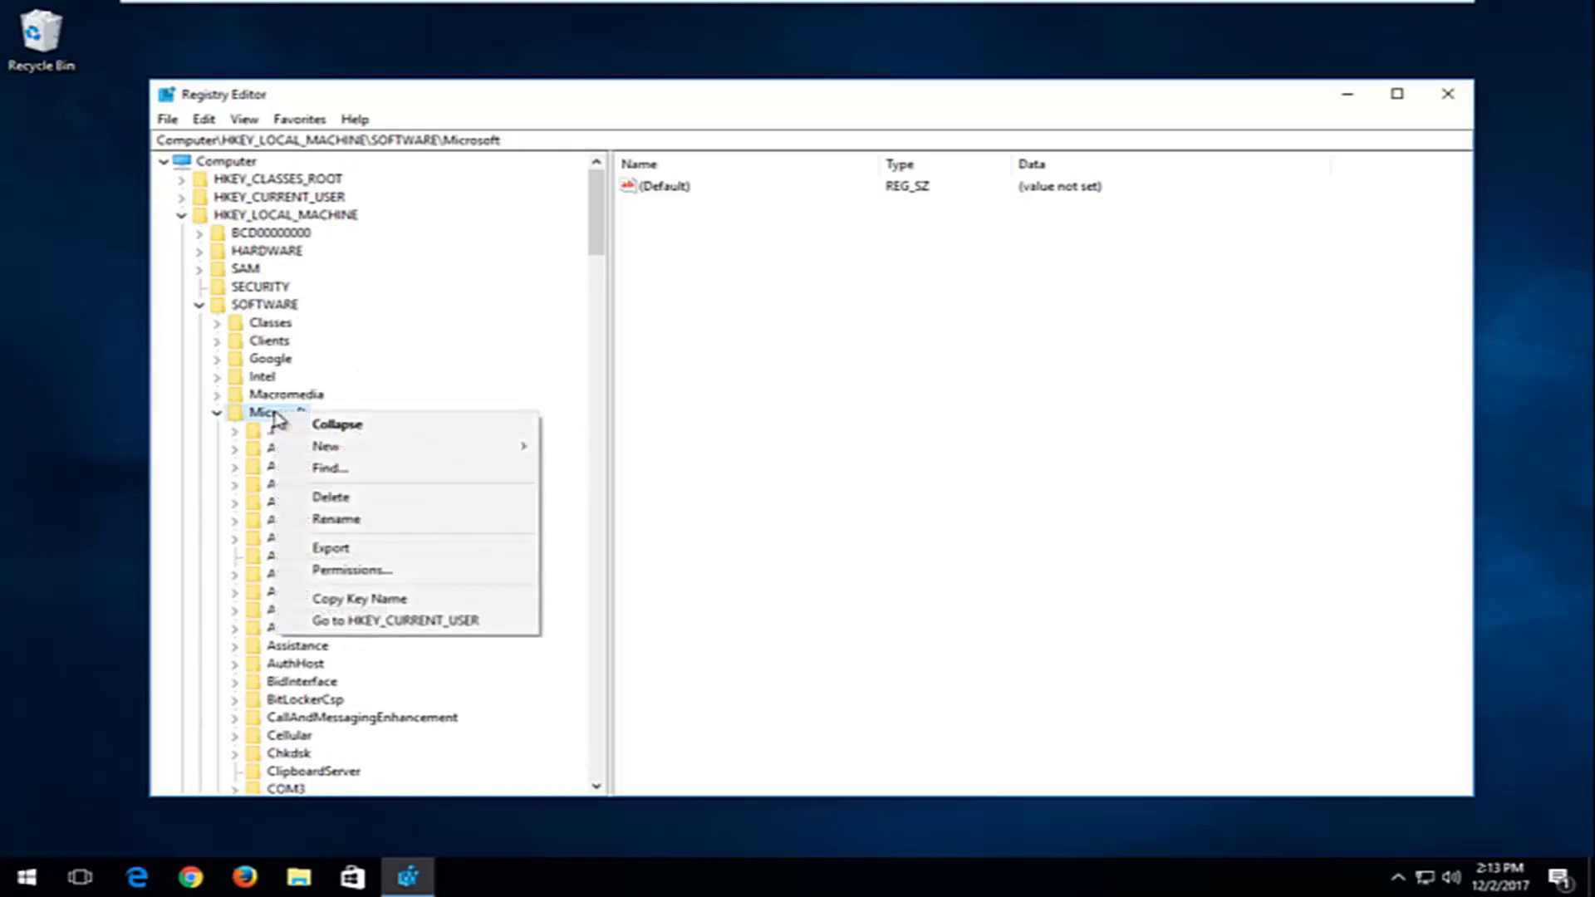
pyautogui.moveTo(328, 449)
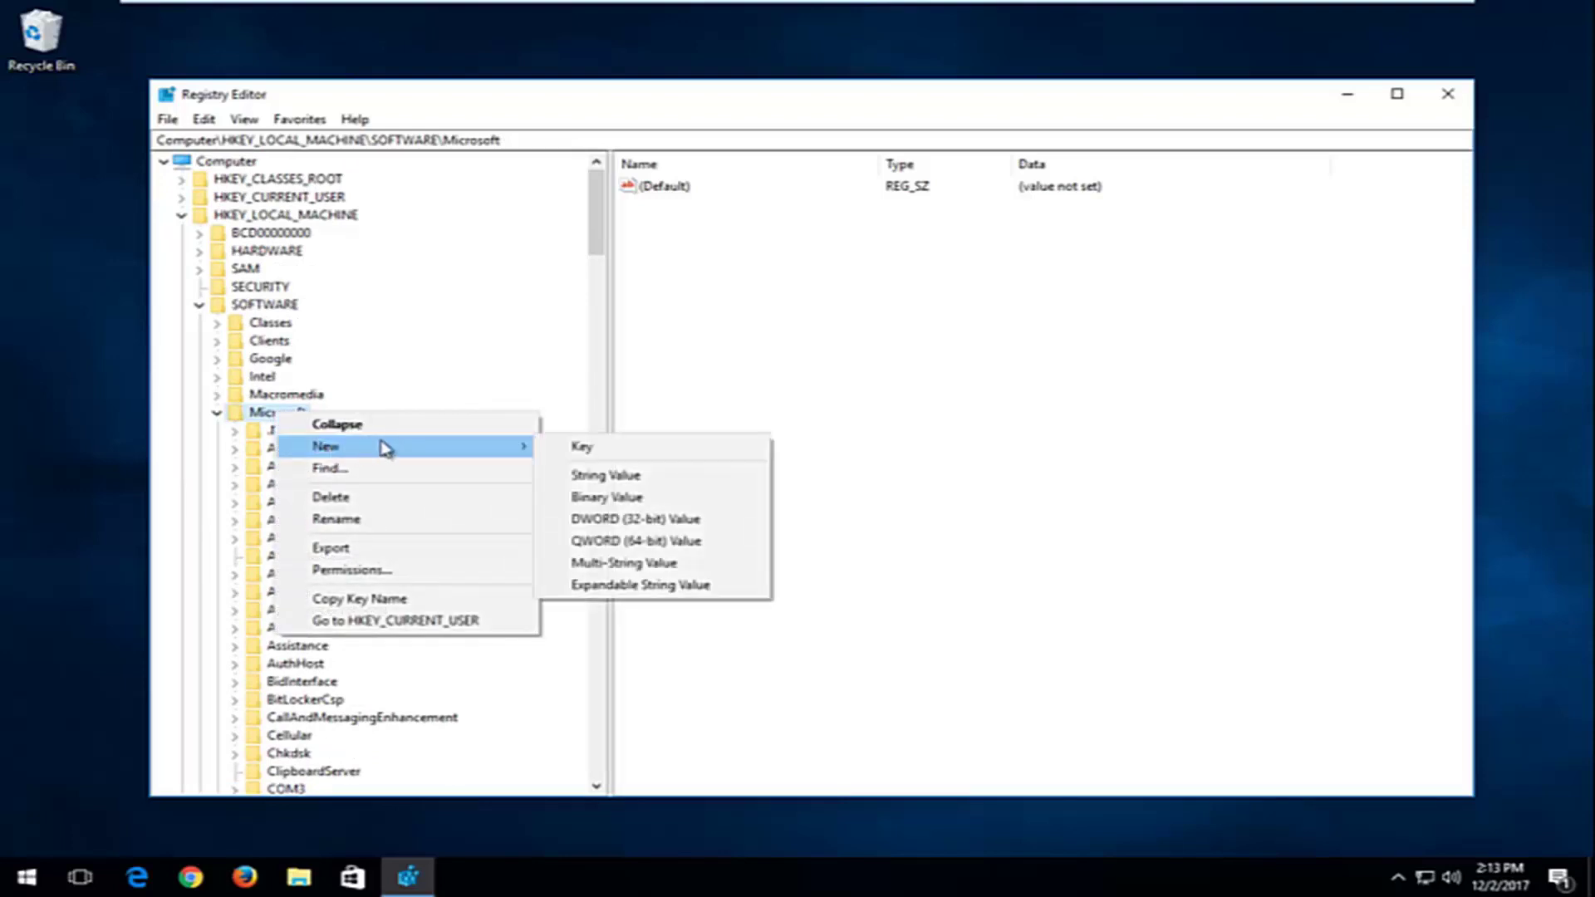
pyautogui.click(584, 449)
# - Rename the newly created subkey of the Microsoft key to MSMQ
pyautogui.scroll(-4, 382, 548)
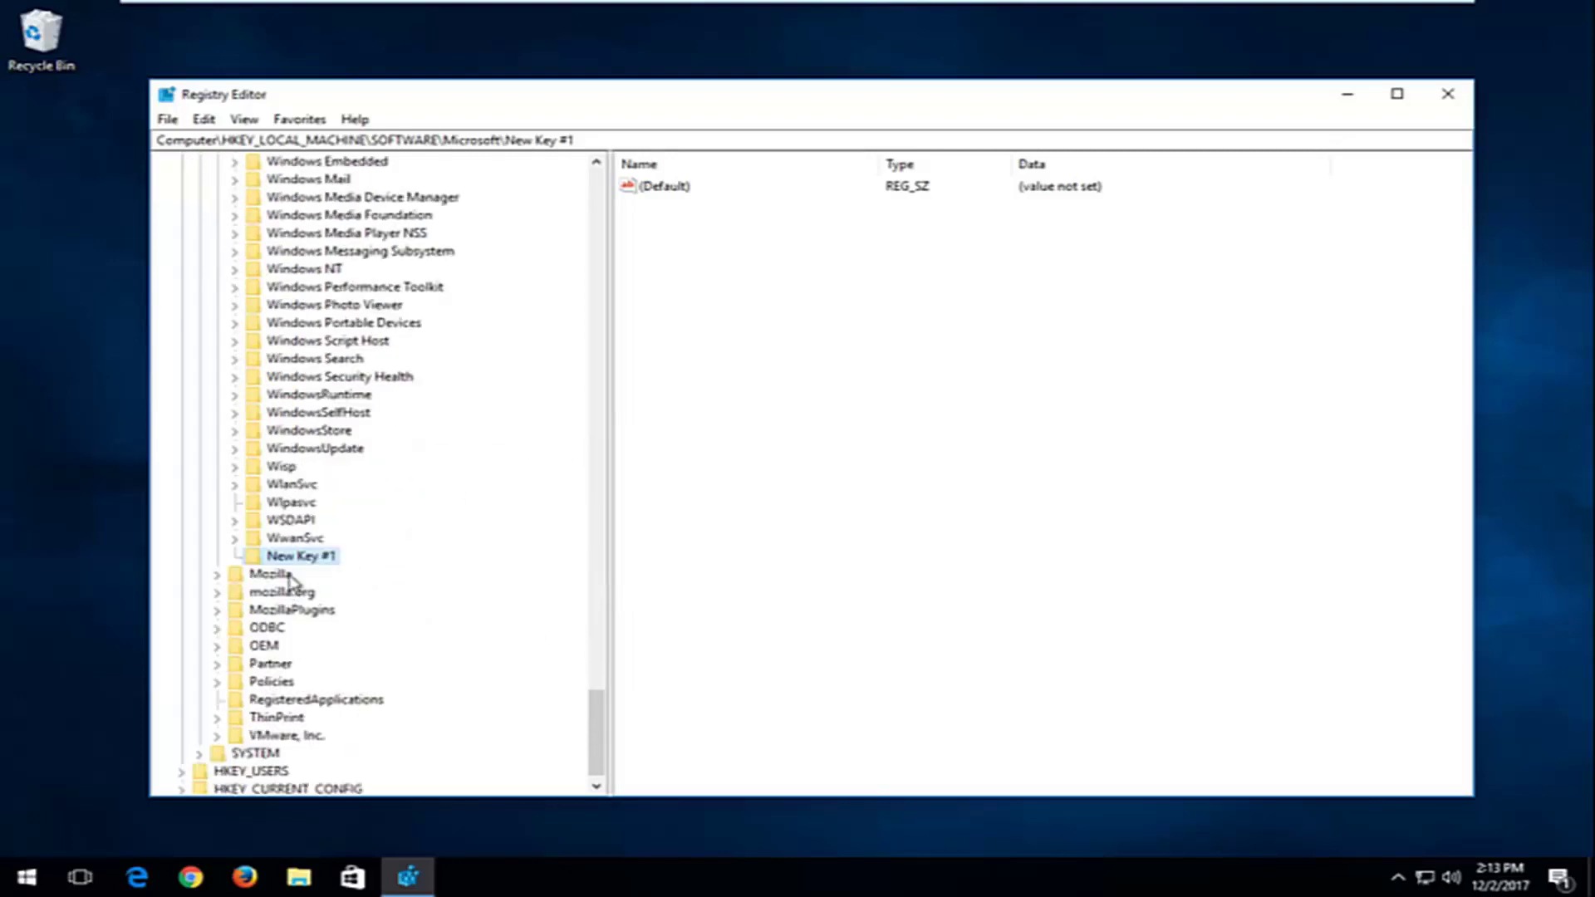
pyautogui.rightClick(295, 559)
pyautogui.click(349, 666)
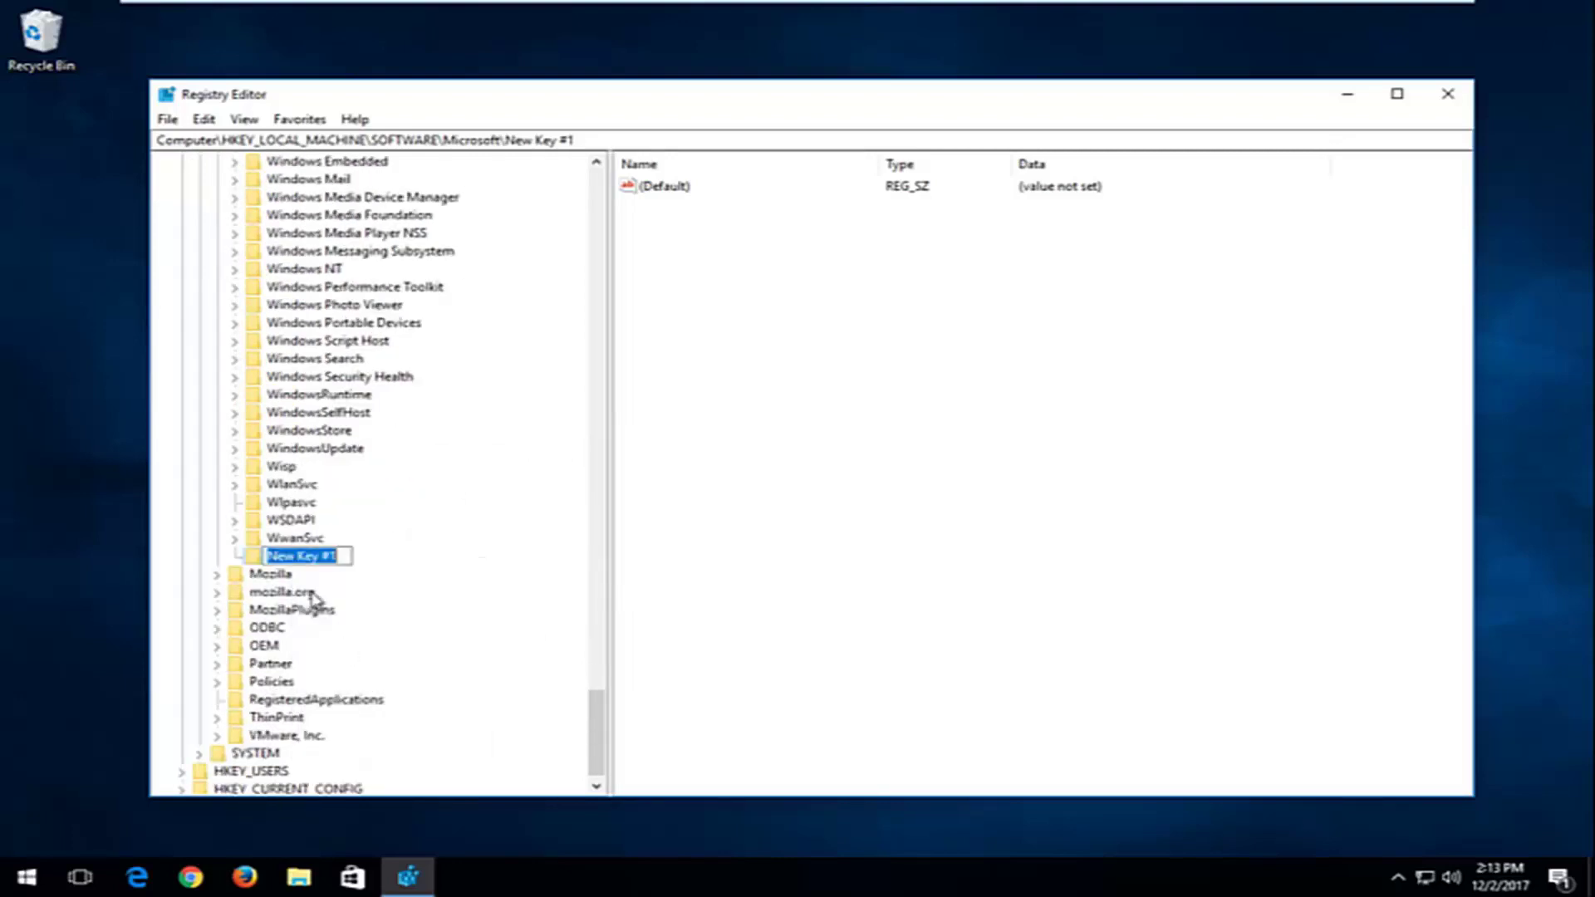
pyautogui.write('MS')
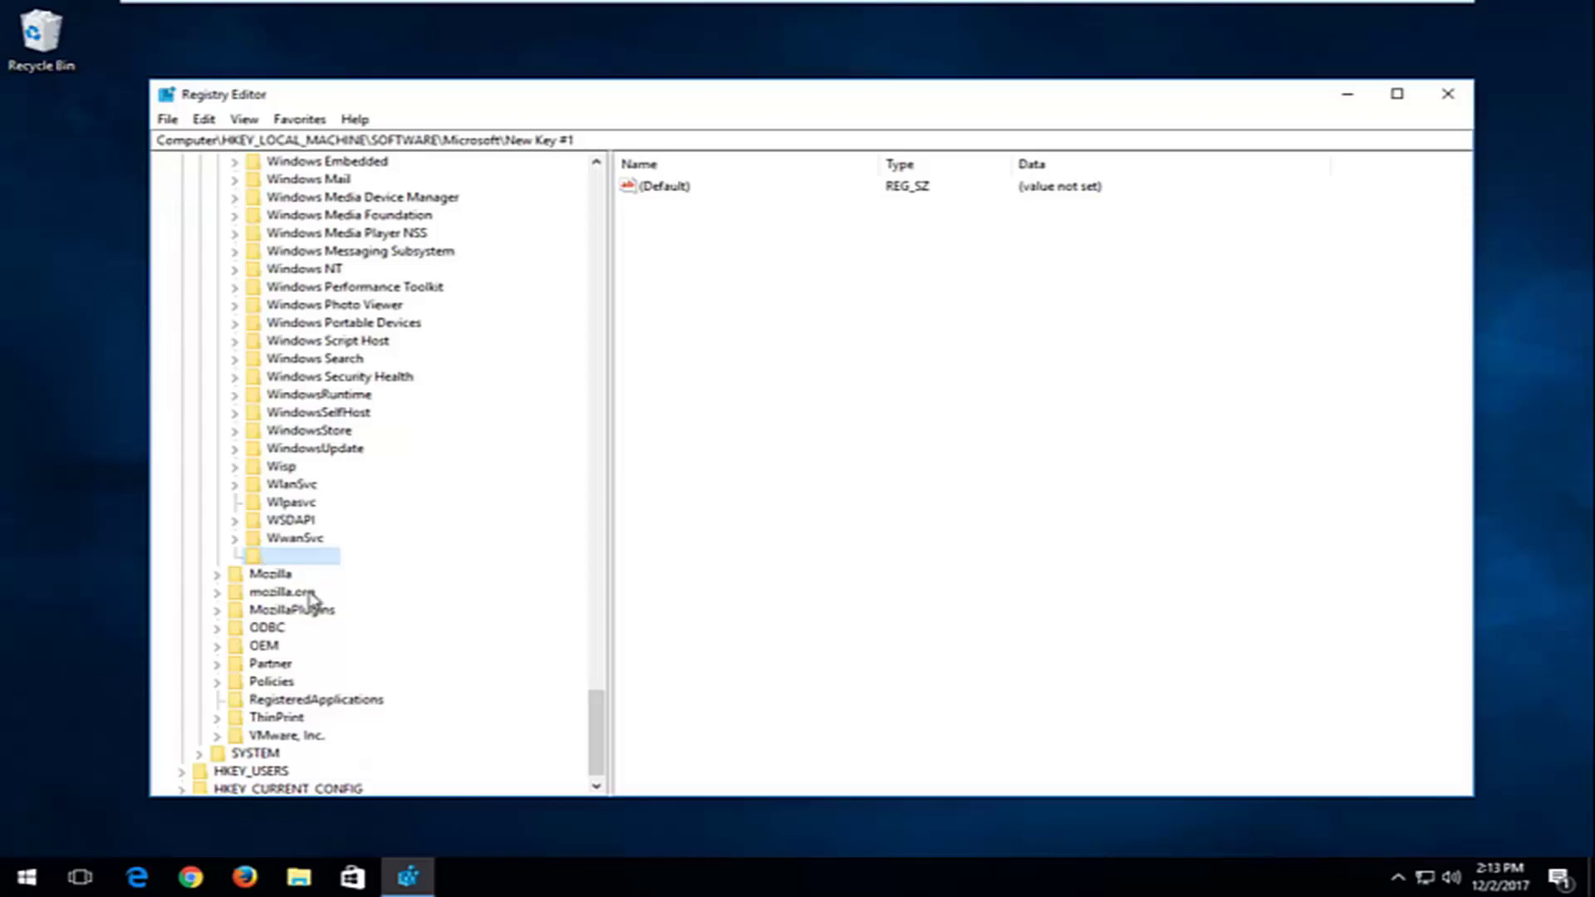
pyautogui.write('MQ')
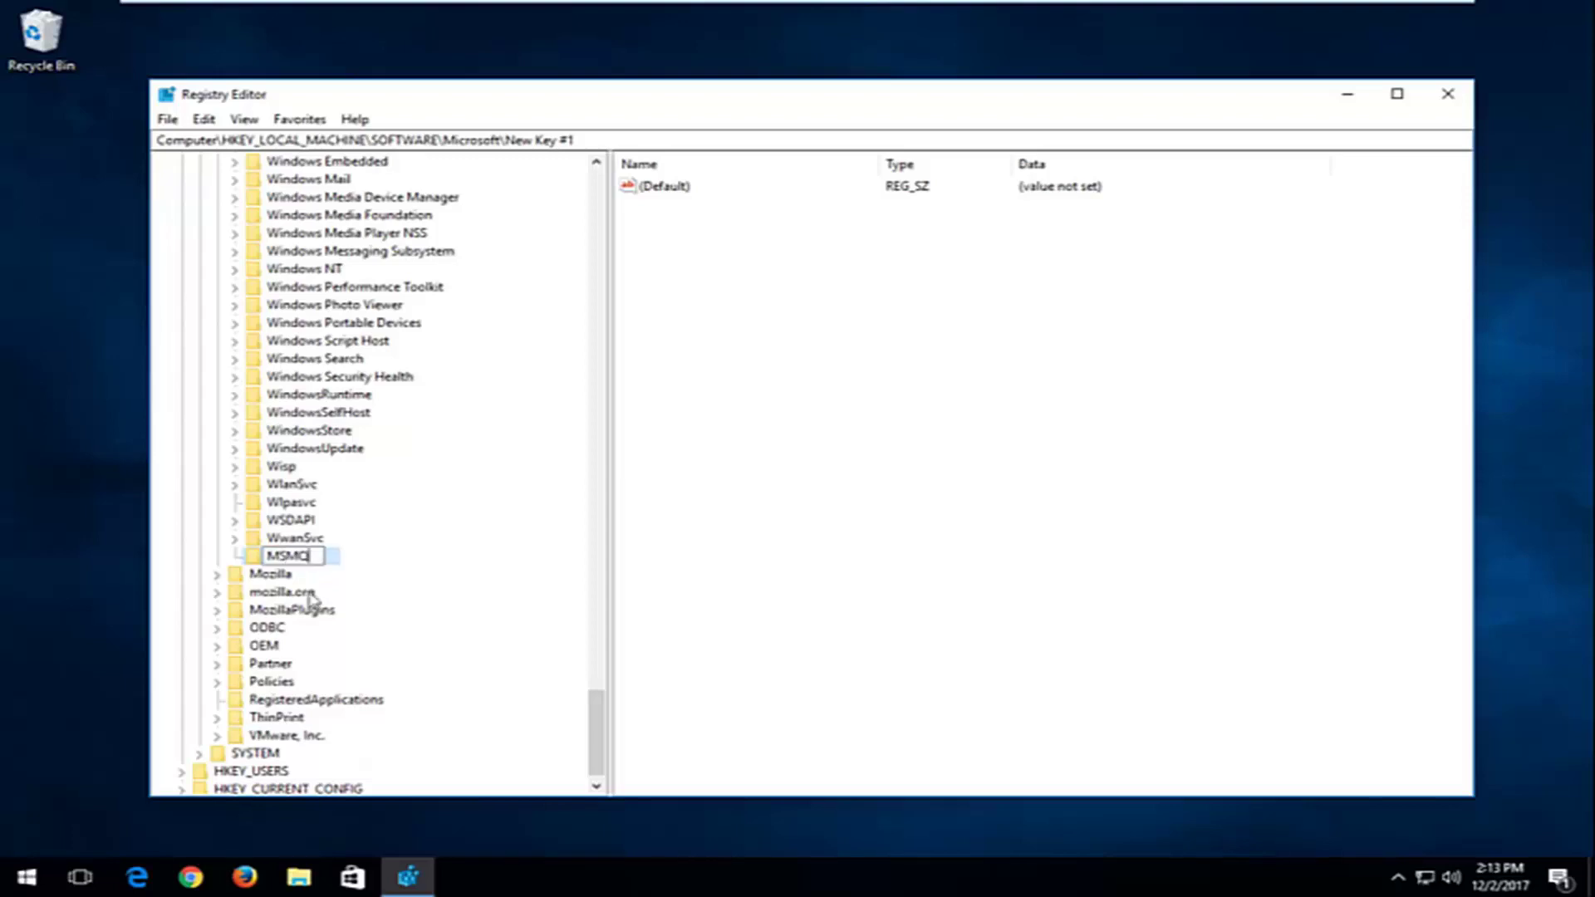
pyautogui.press('Return')
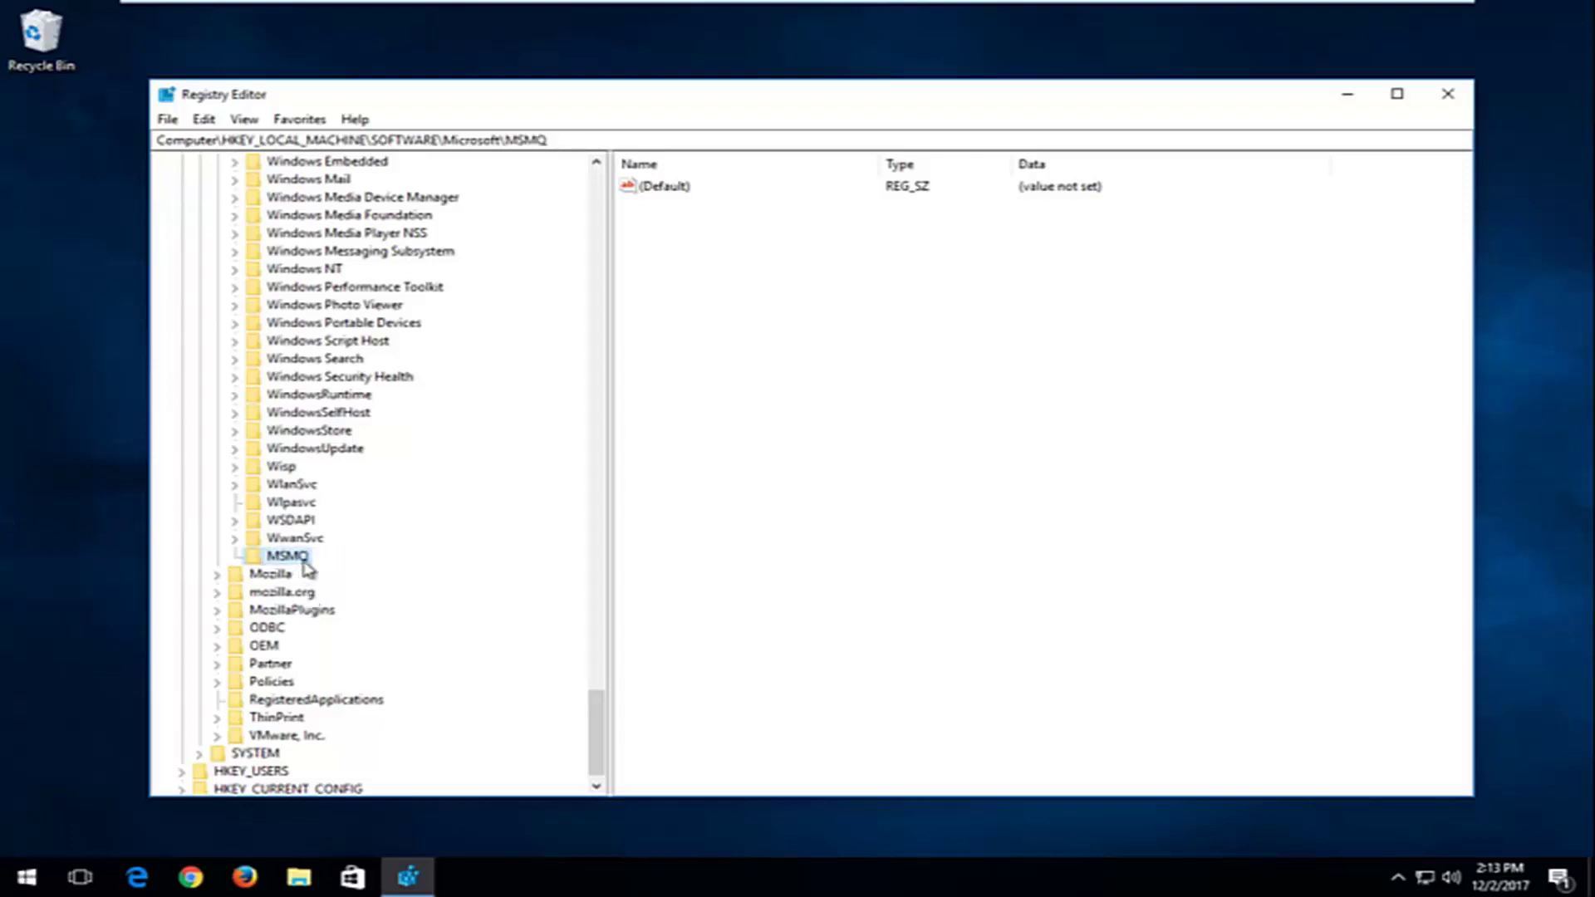
# - Create a DWORD (32-bit) value named TCPNoDelay in the MSMQ key
pyautogui.click(707, 250)
pyautogui.rightClick(742, 269)
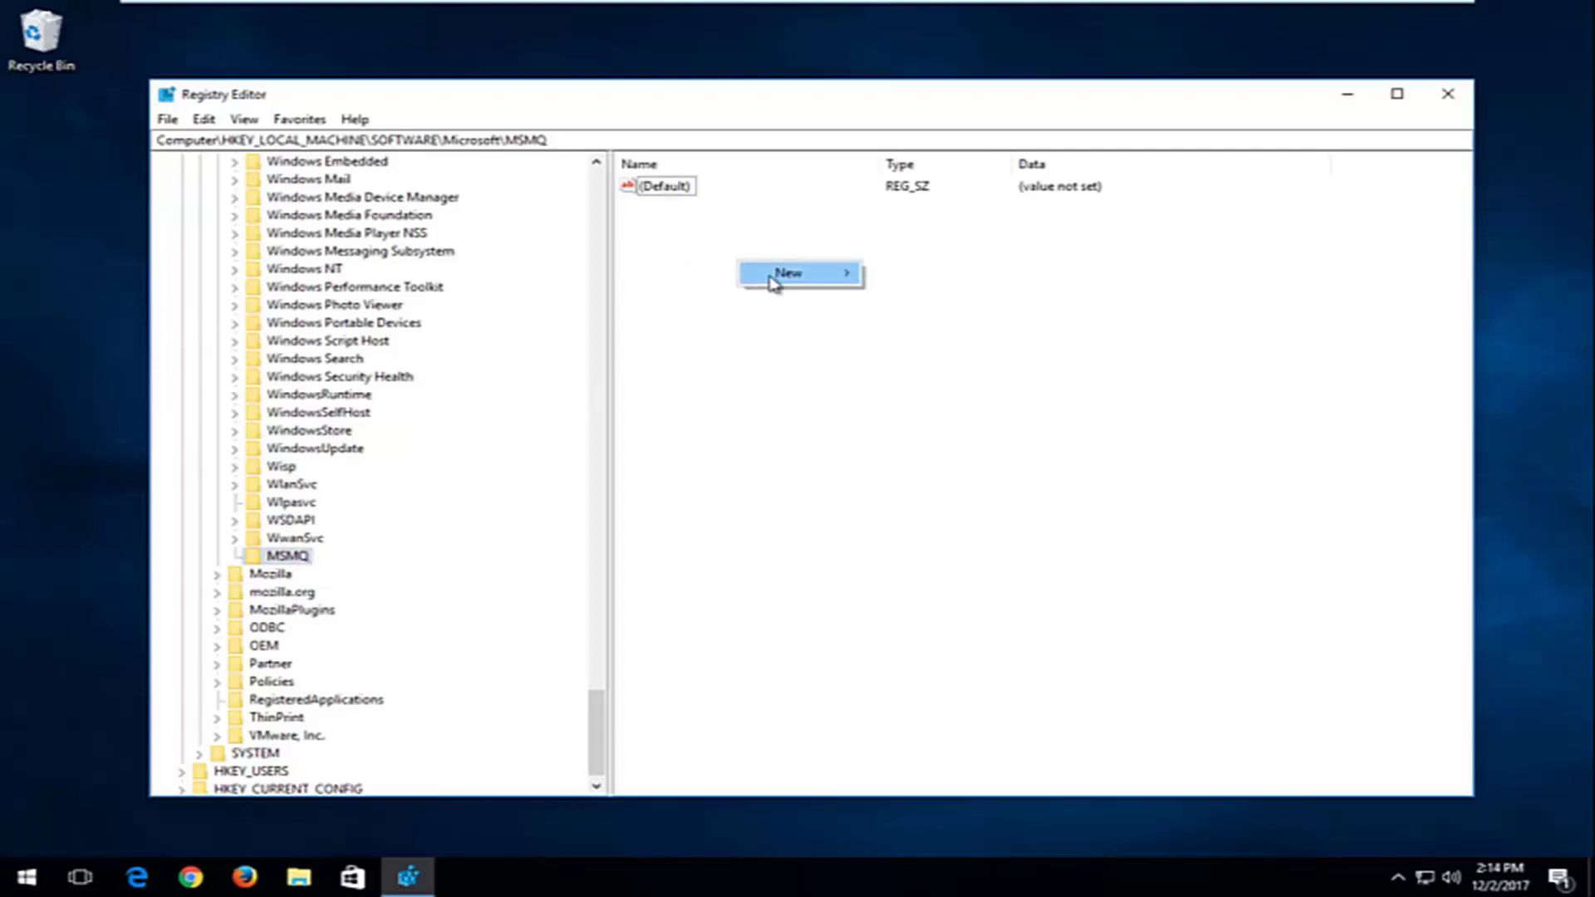
pyautogui.moveTo(776, 281)
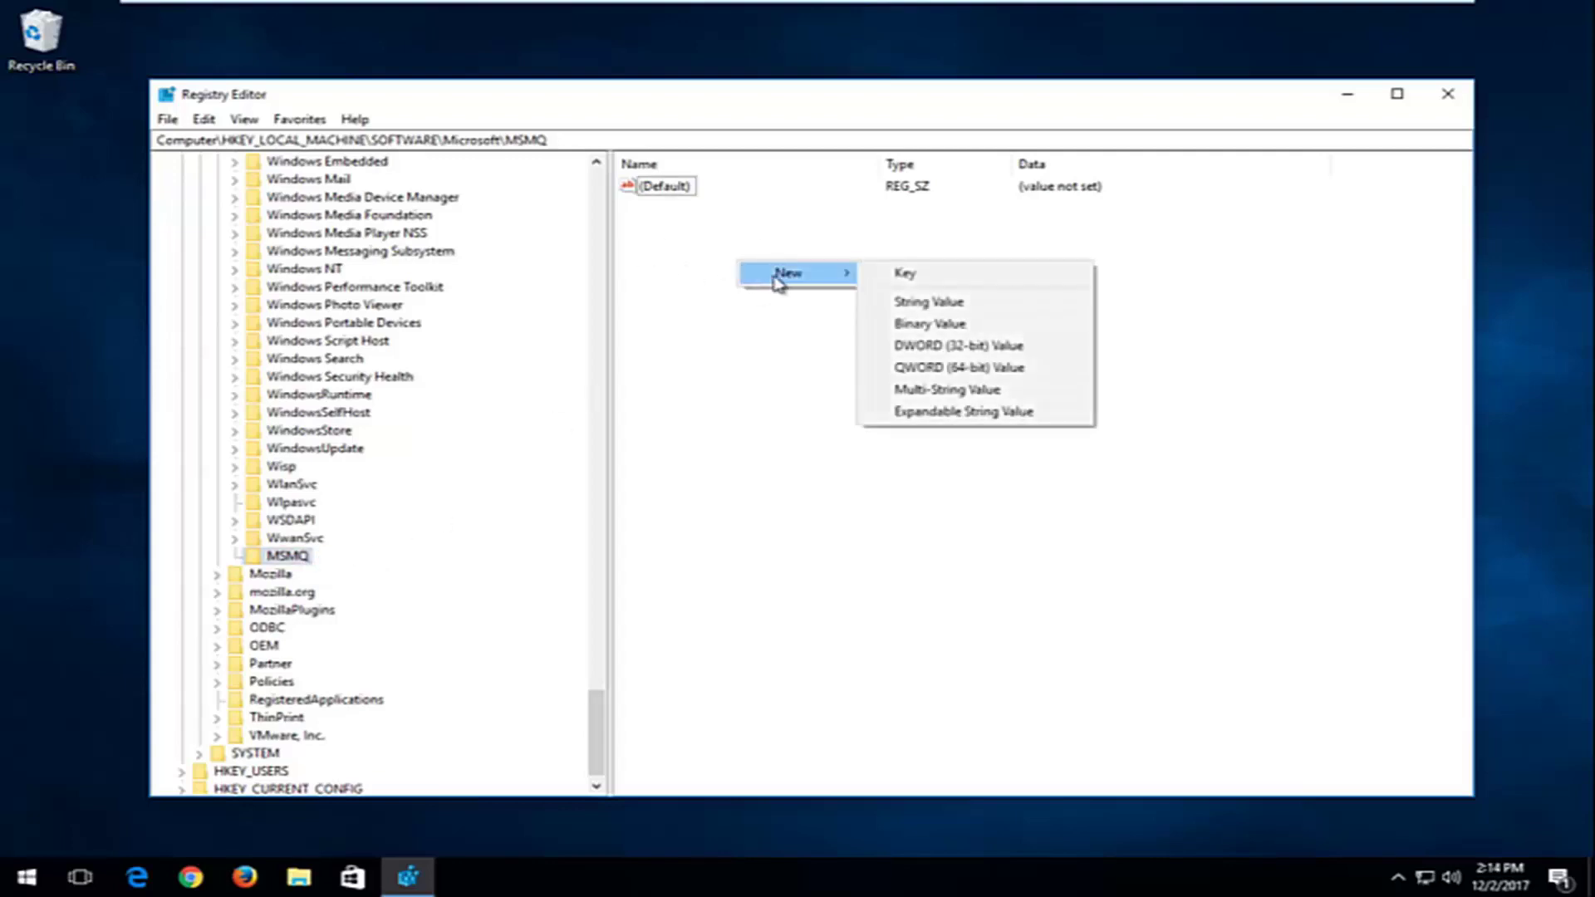
pyautogui.click(916, 346)
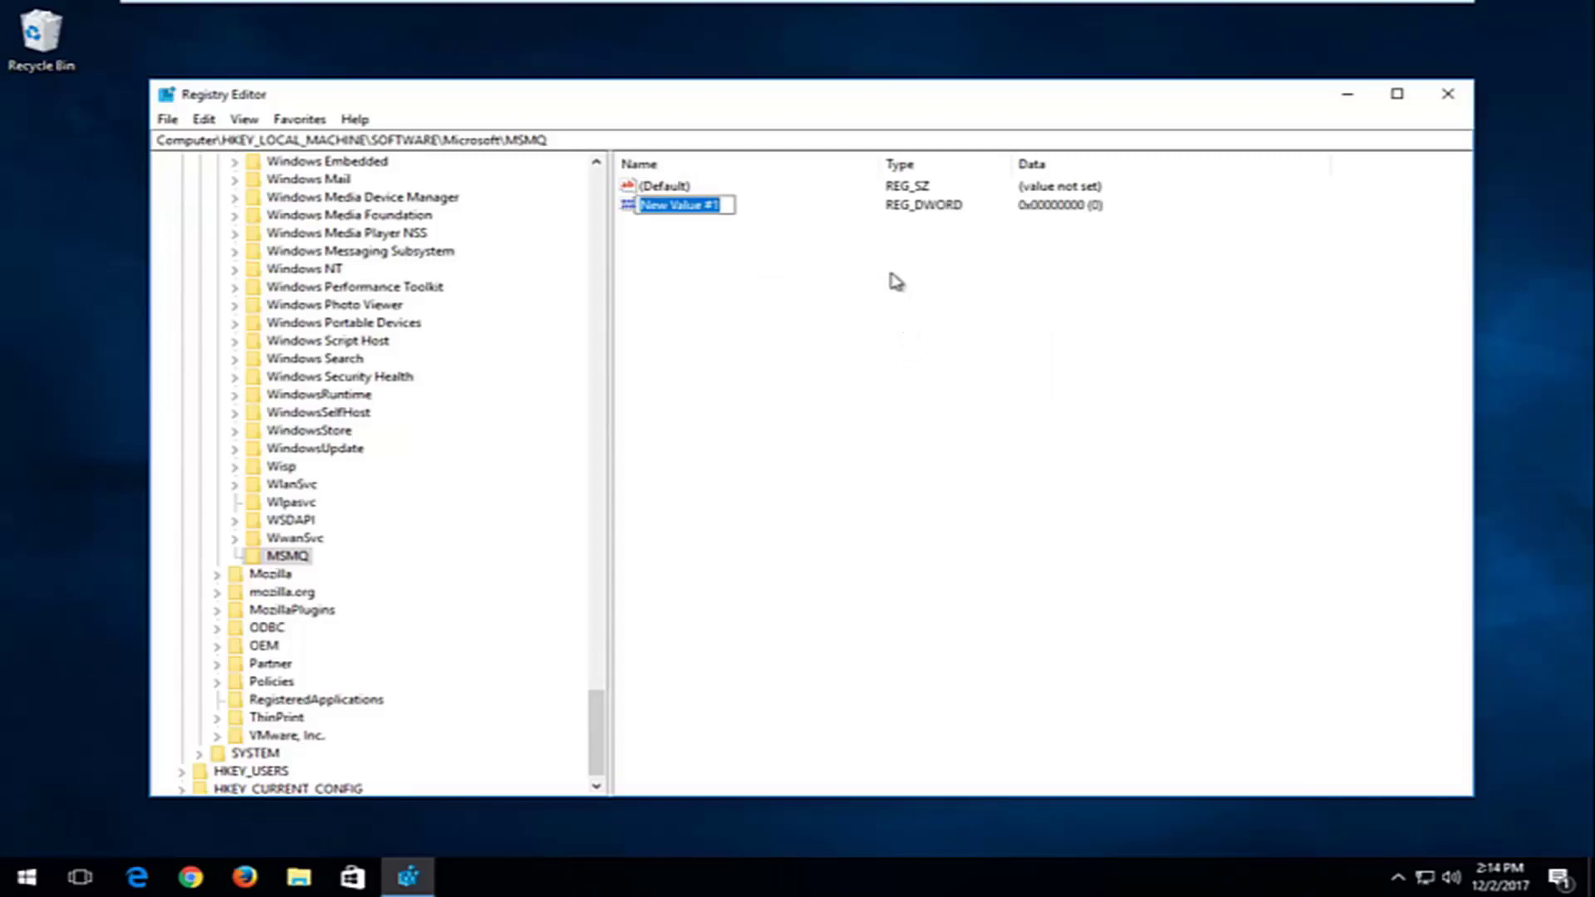
pyautogui.write('TCPNo')
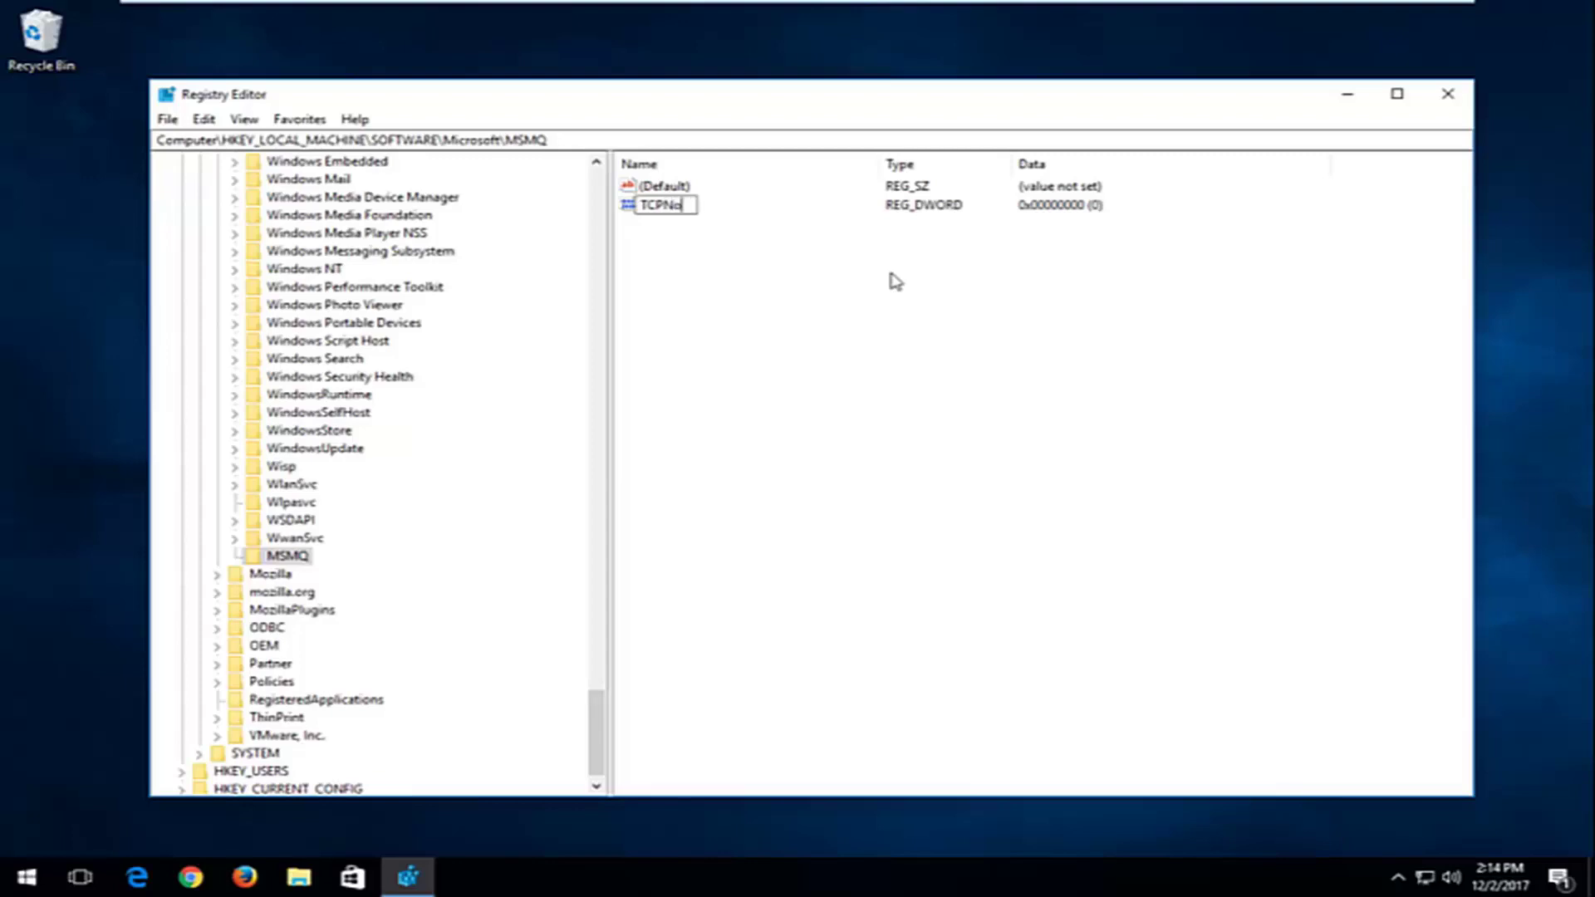
pyautogui.write('Delay')
pyautogui.press('Return')
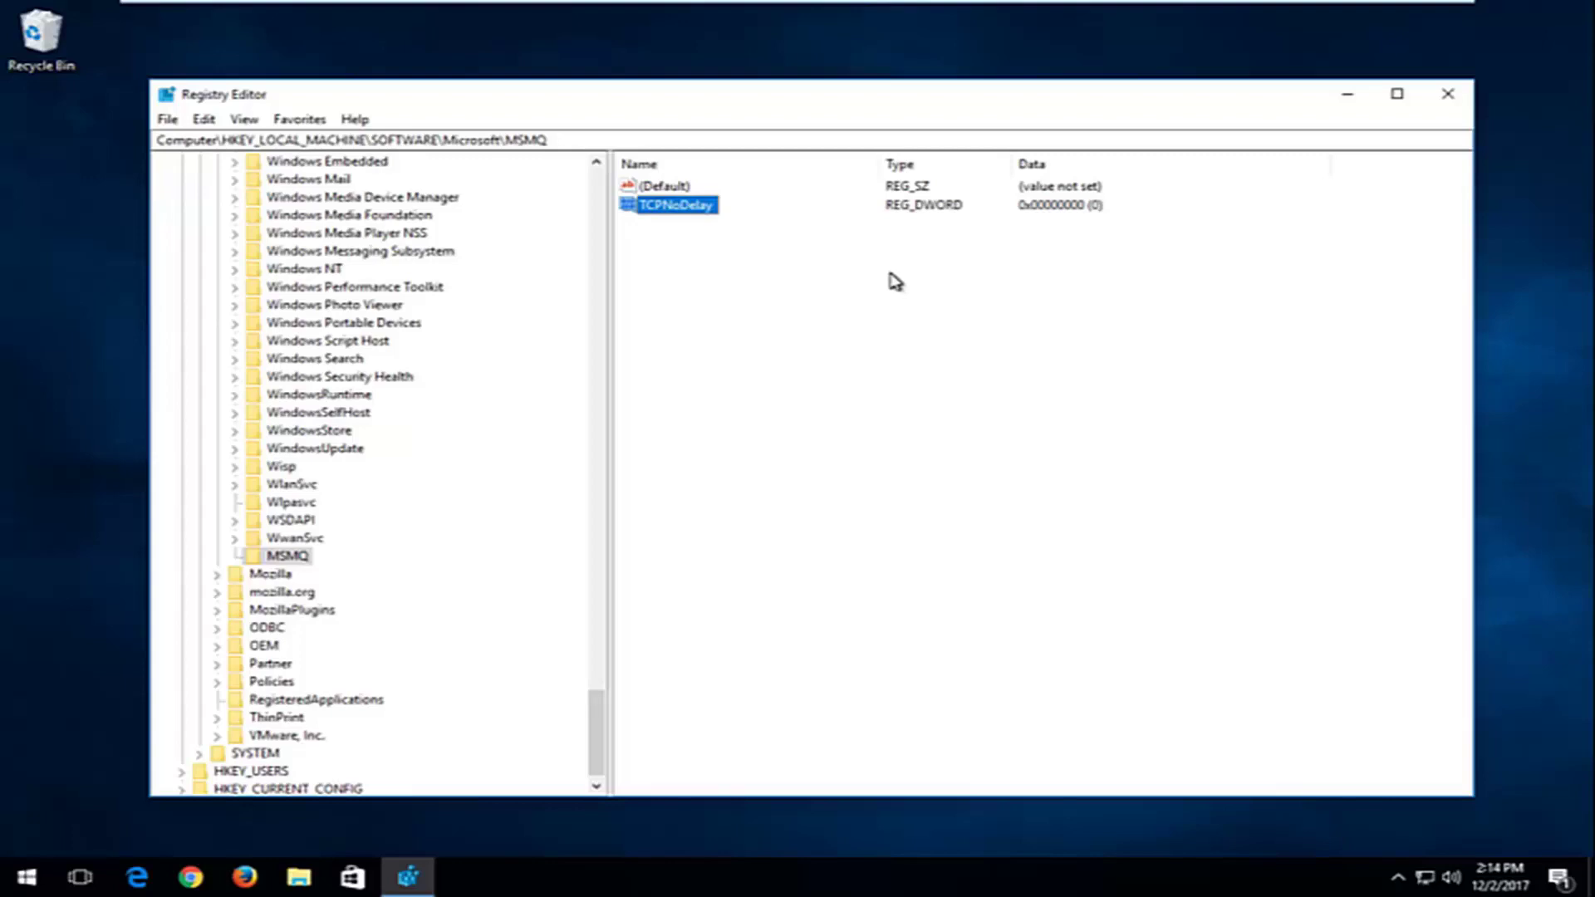
# - Set the value data of TCPNoDelay in the MSMQ key to hexadecimal 1
pyautogui.doubleClick(669, 207)
pyautogui.click(303, 285)
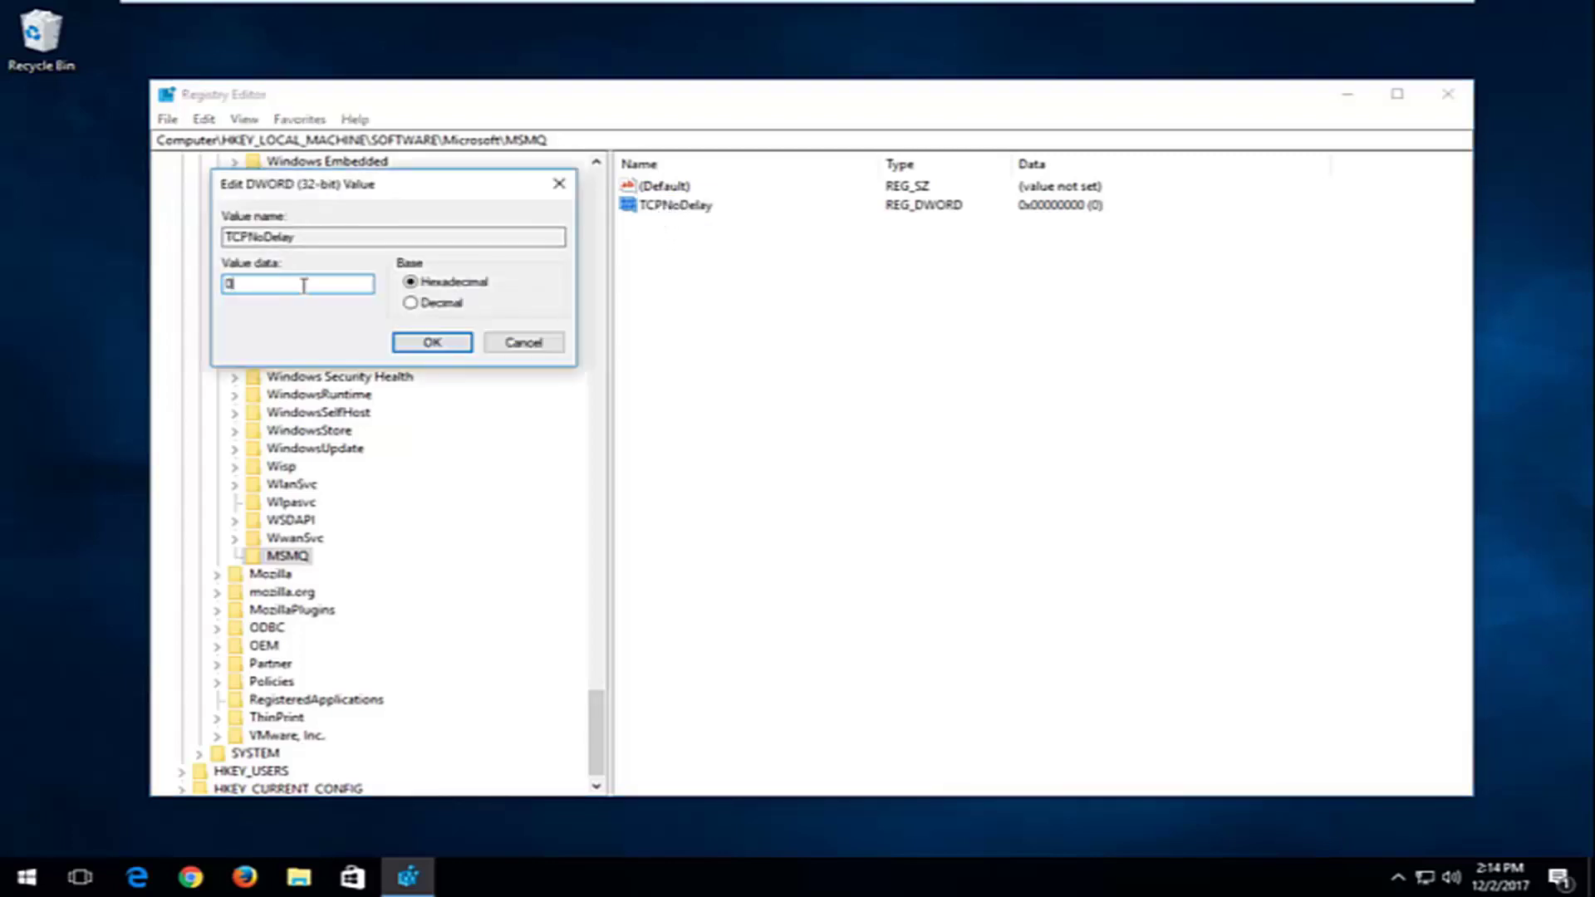
pyautogui.press('BackSpace')
pyautogui.write('1')
pyautogui.click(421, 344)
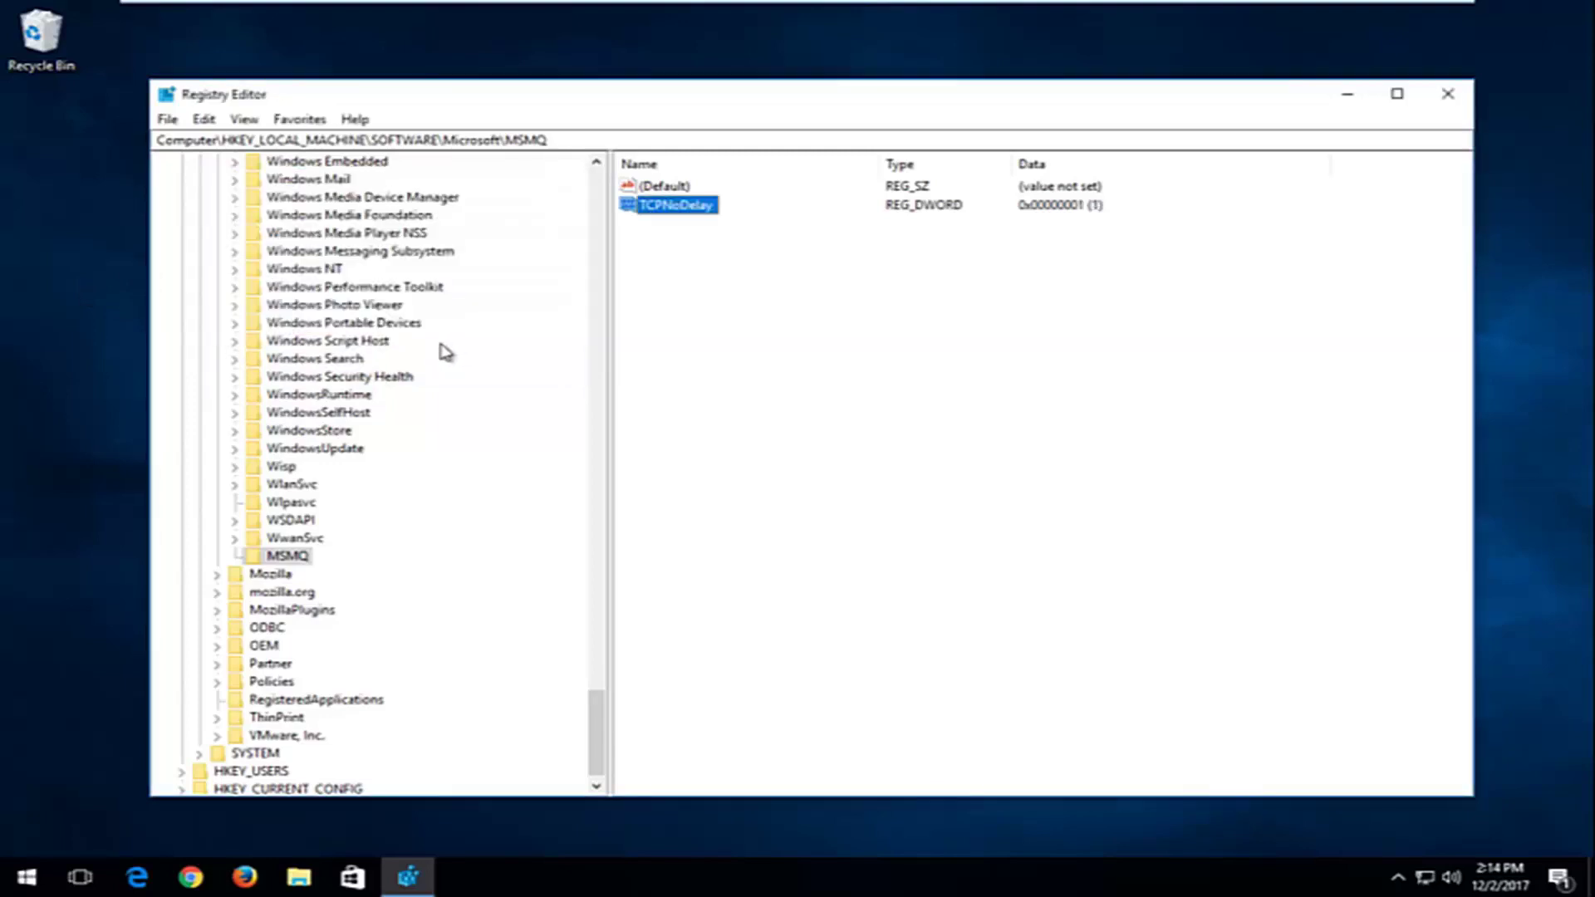
# - Create a new subkey named Parameters under the MSMQ key
pyautogui.click(284, 562)
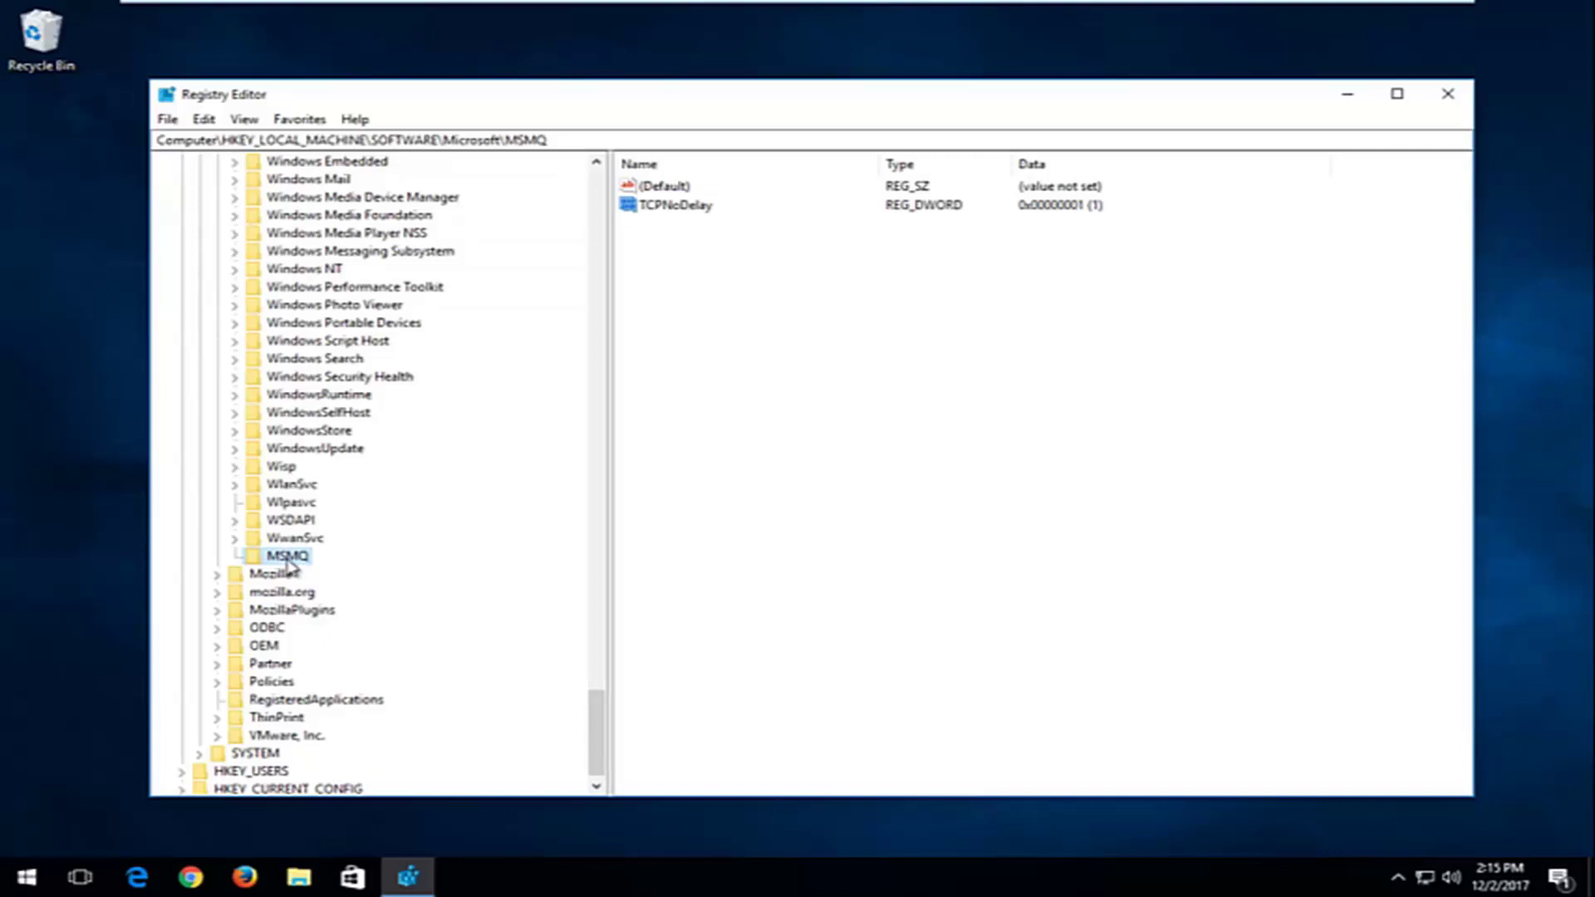
pyautogui.rightClick(285, 559)
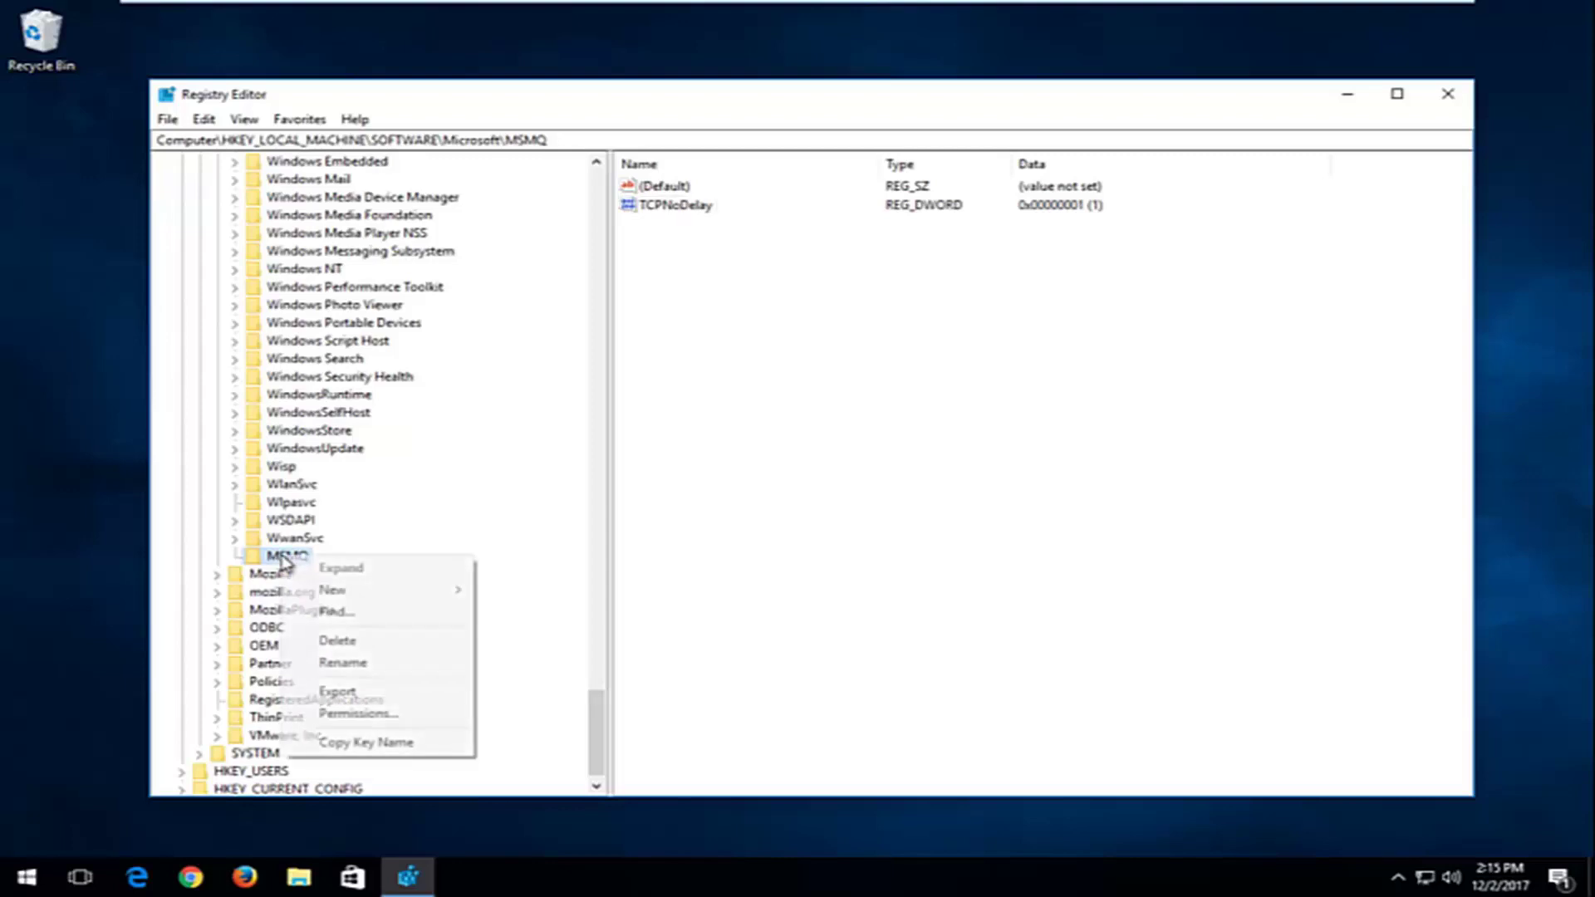
pyautogui.moveTo(332, 591)
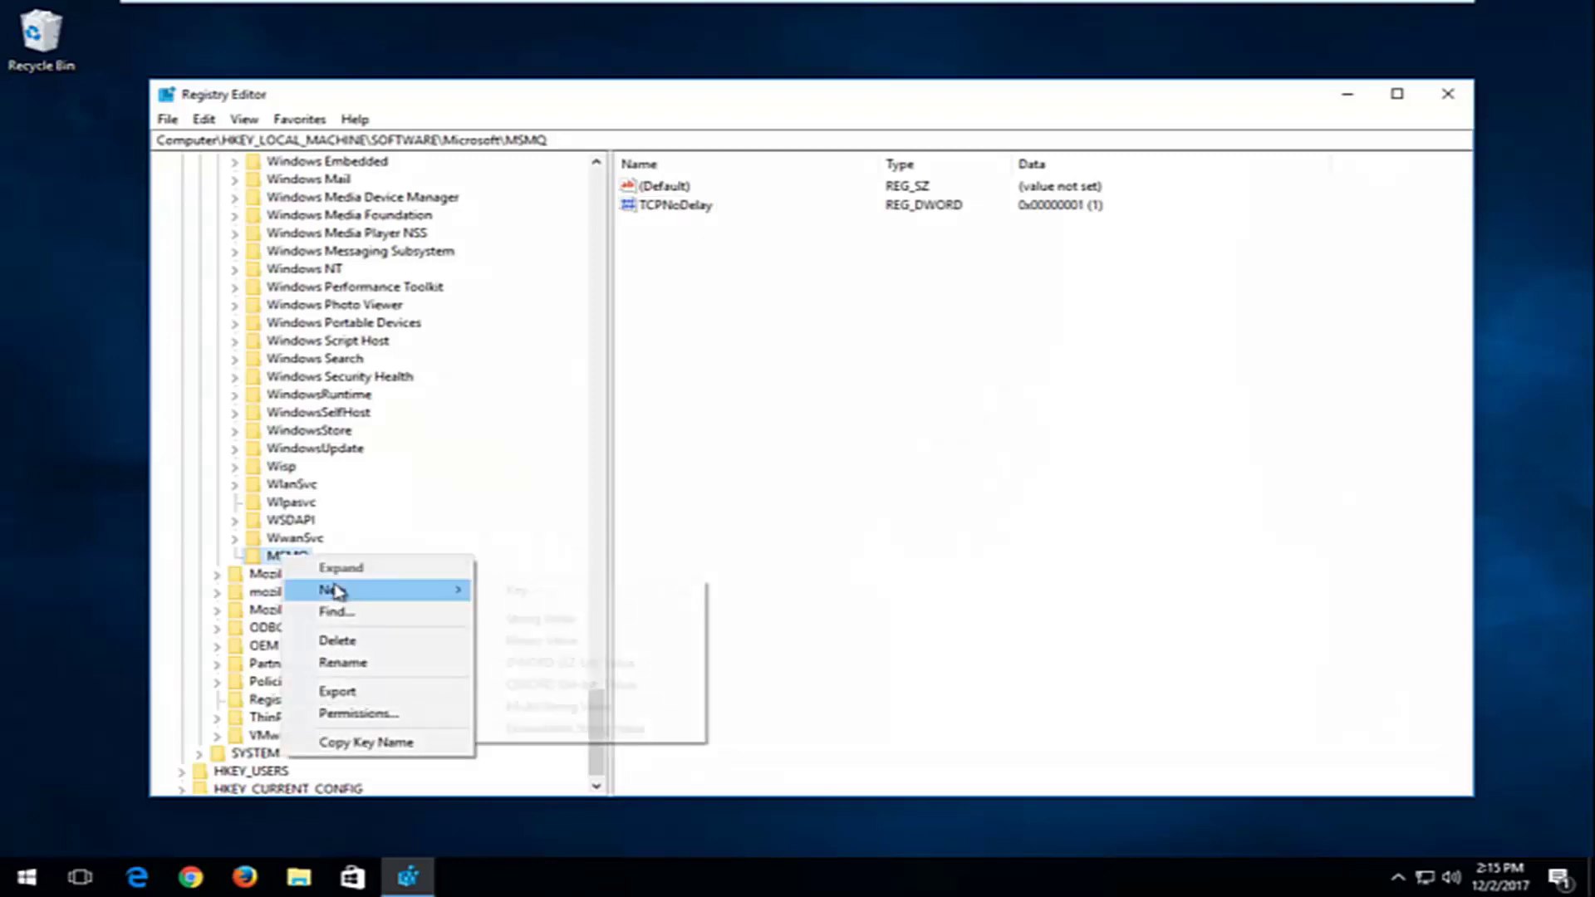
pyautogui.click(516, 592)
pyautogui.write('P')
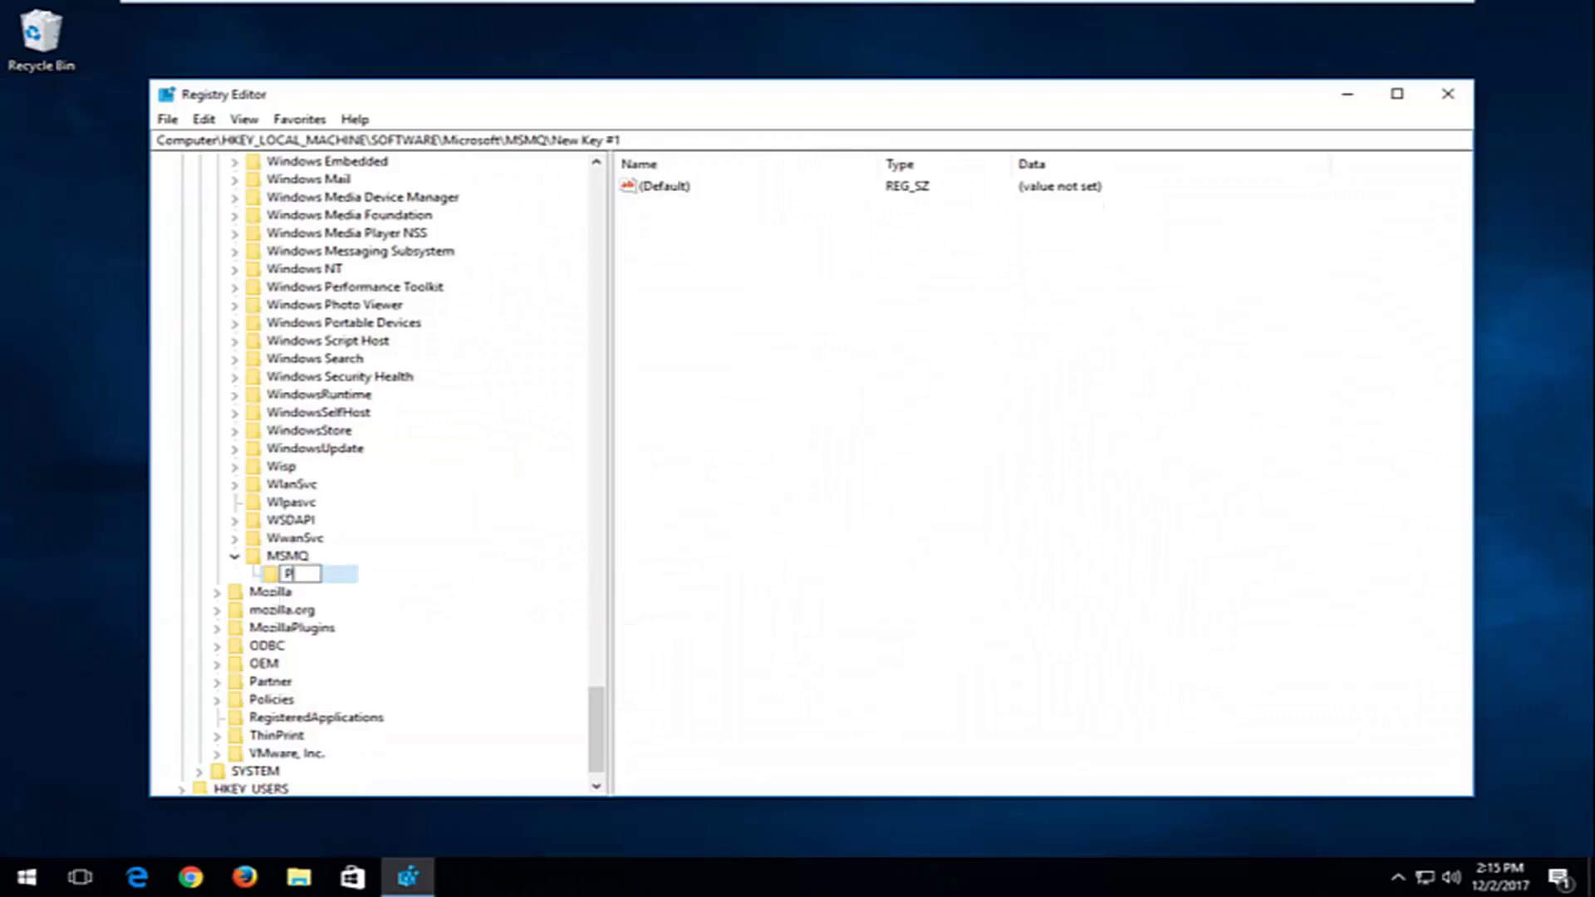
pyautogui.write('arameters')
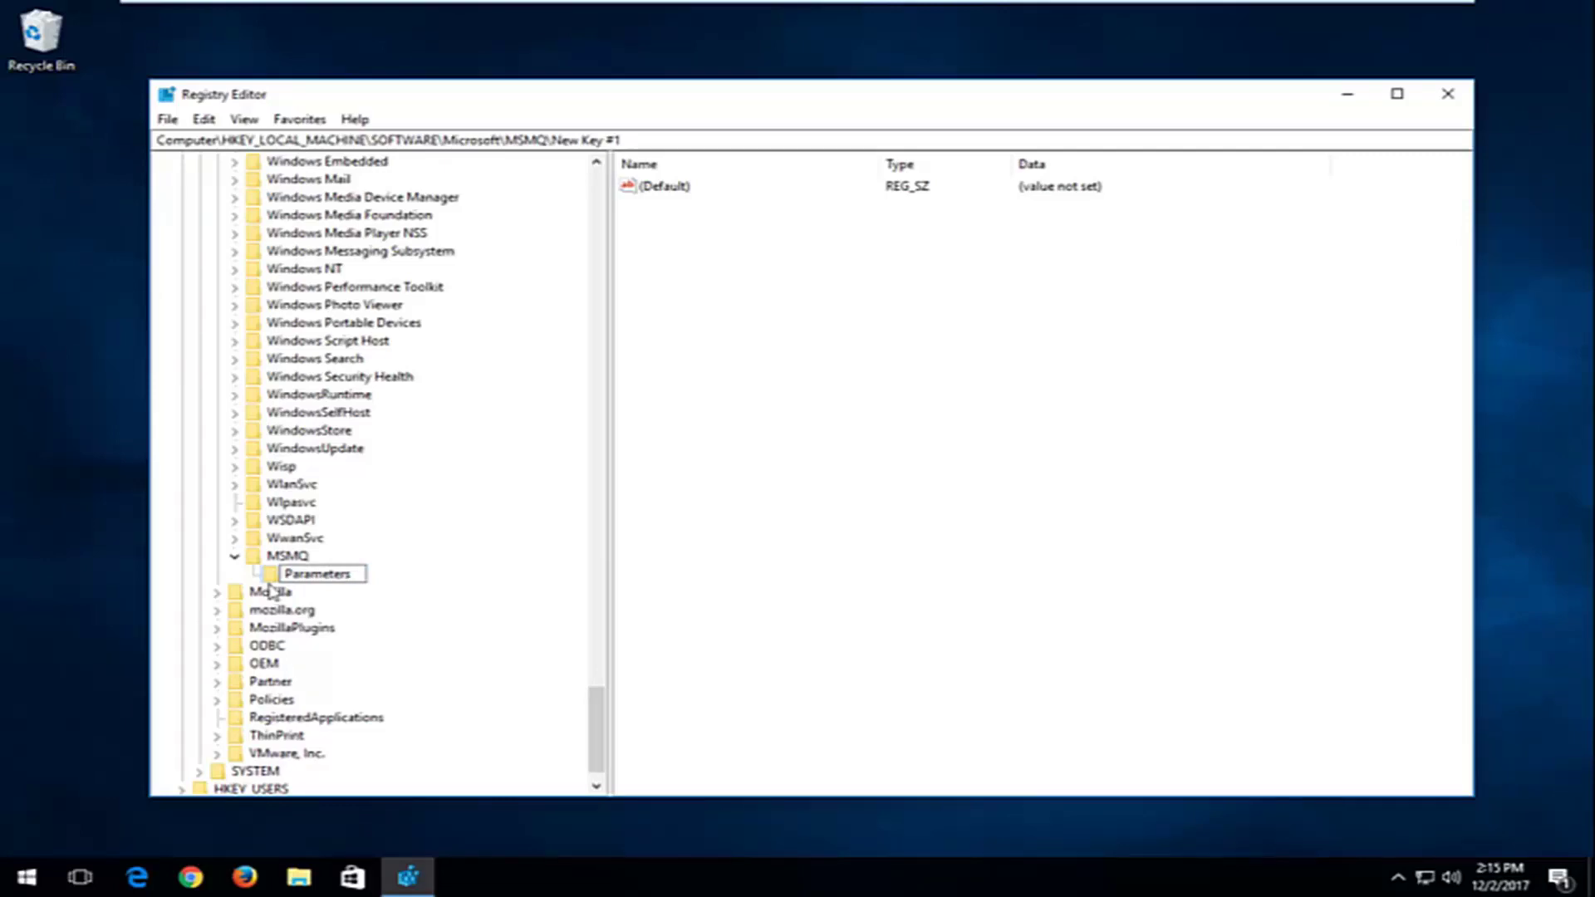
pyautogui.press('Return')
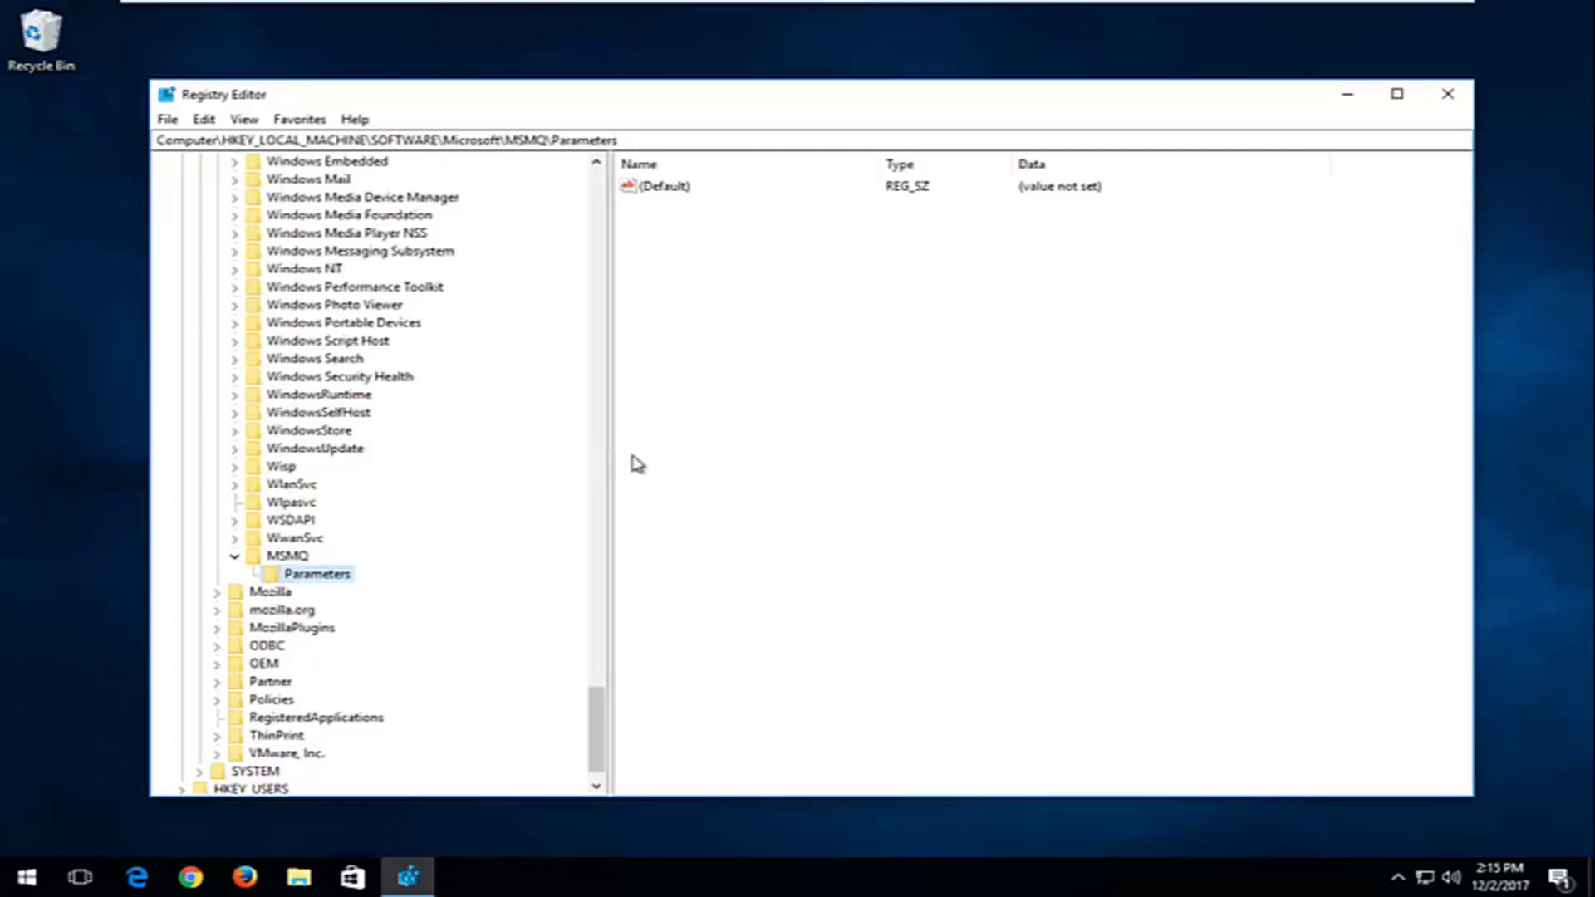
# - Create a DWORD (32-bit) value named TCPNoDelay in the MSMQ\Parameters key
pyautogui.click(719, 228)
pyautogui.rightClick(661, 224)
pyautogui.moveTo(730, 237)
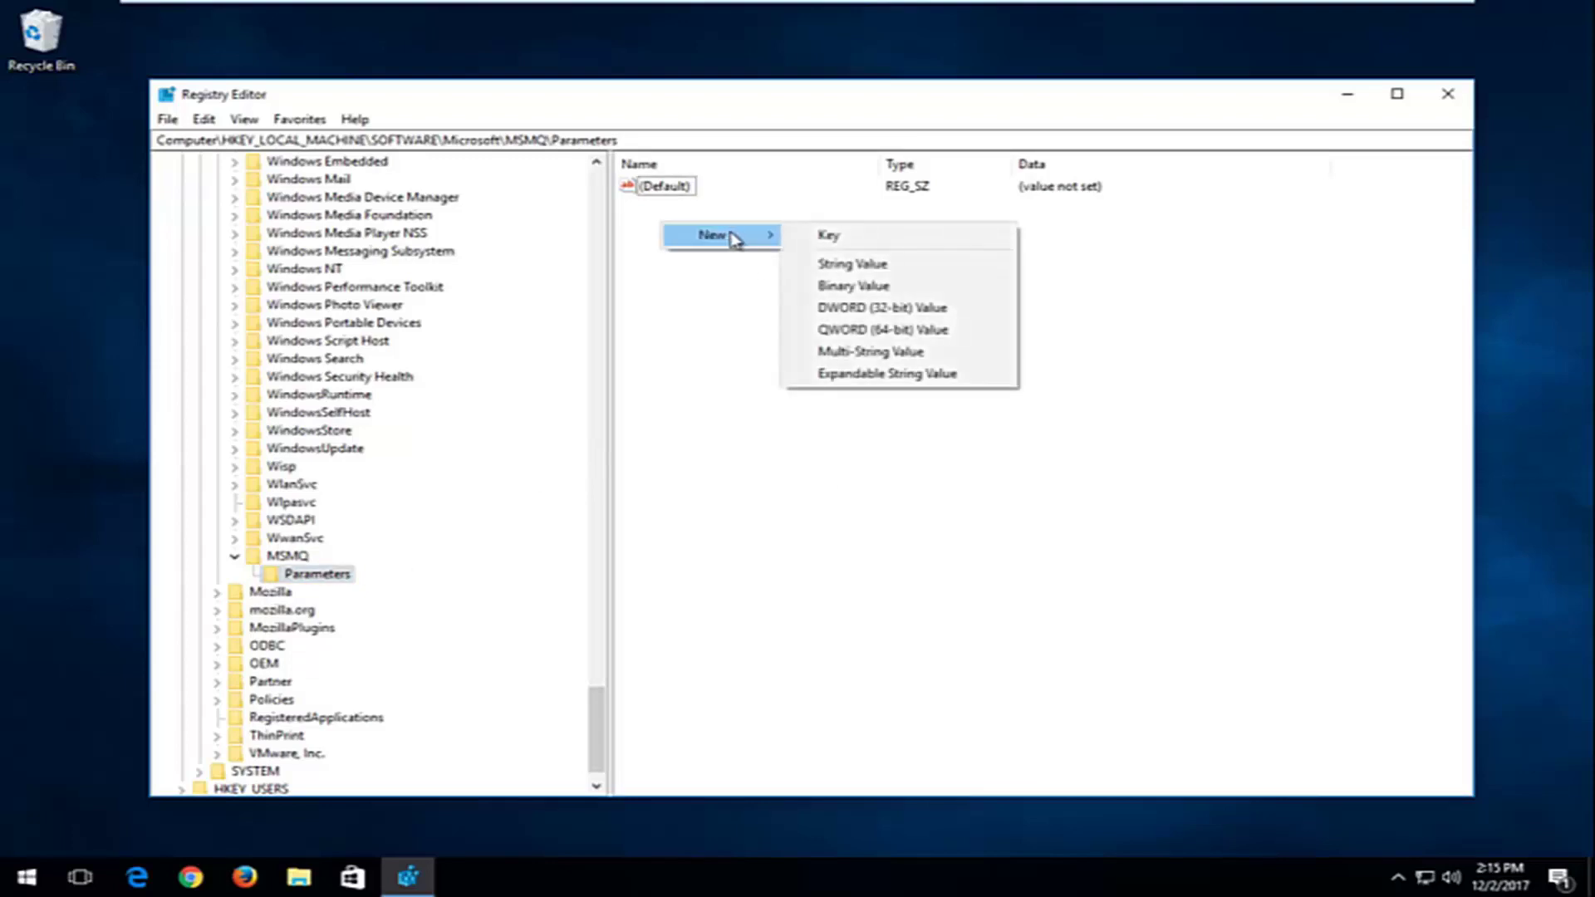
pyautogui.click(849, 309)
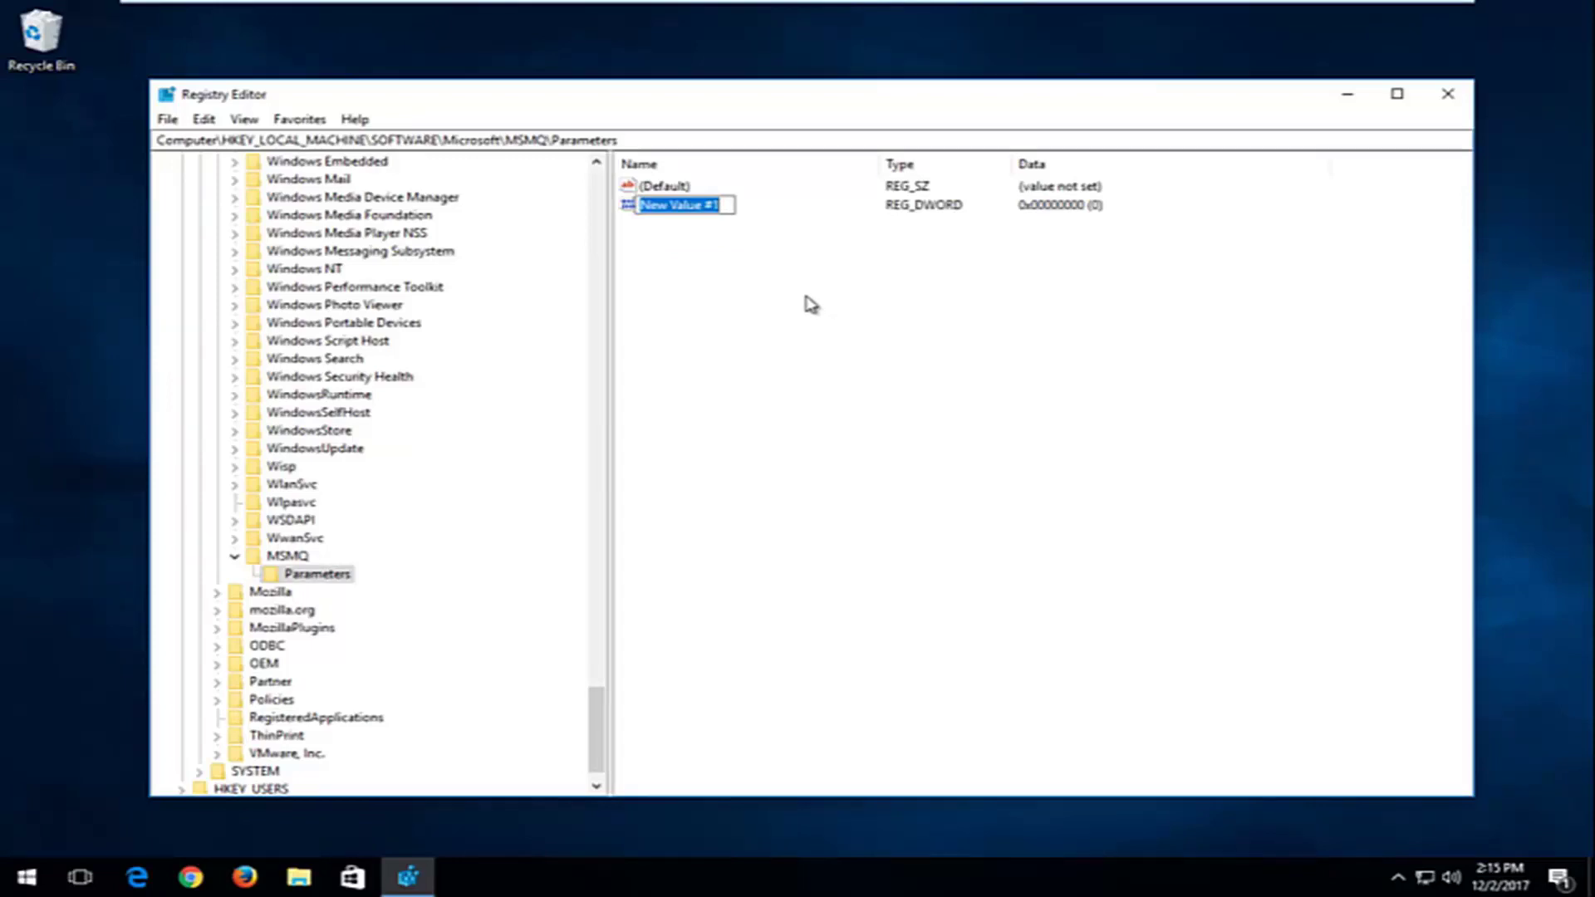
pyautogui.write('T')
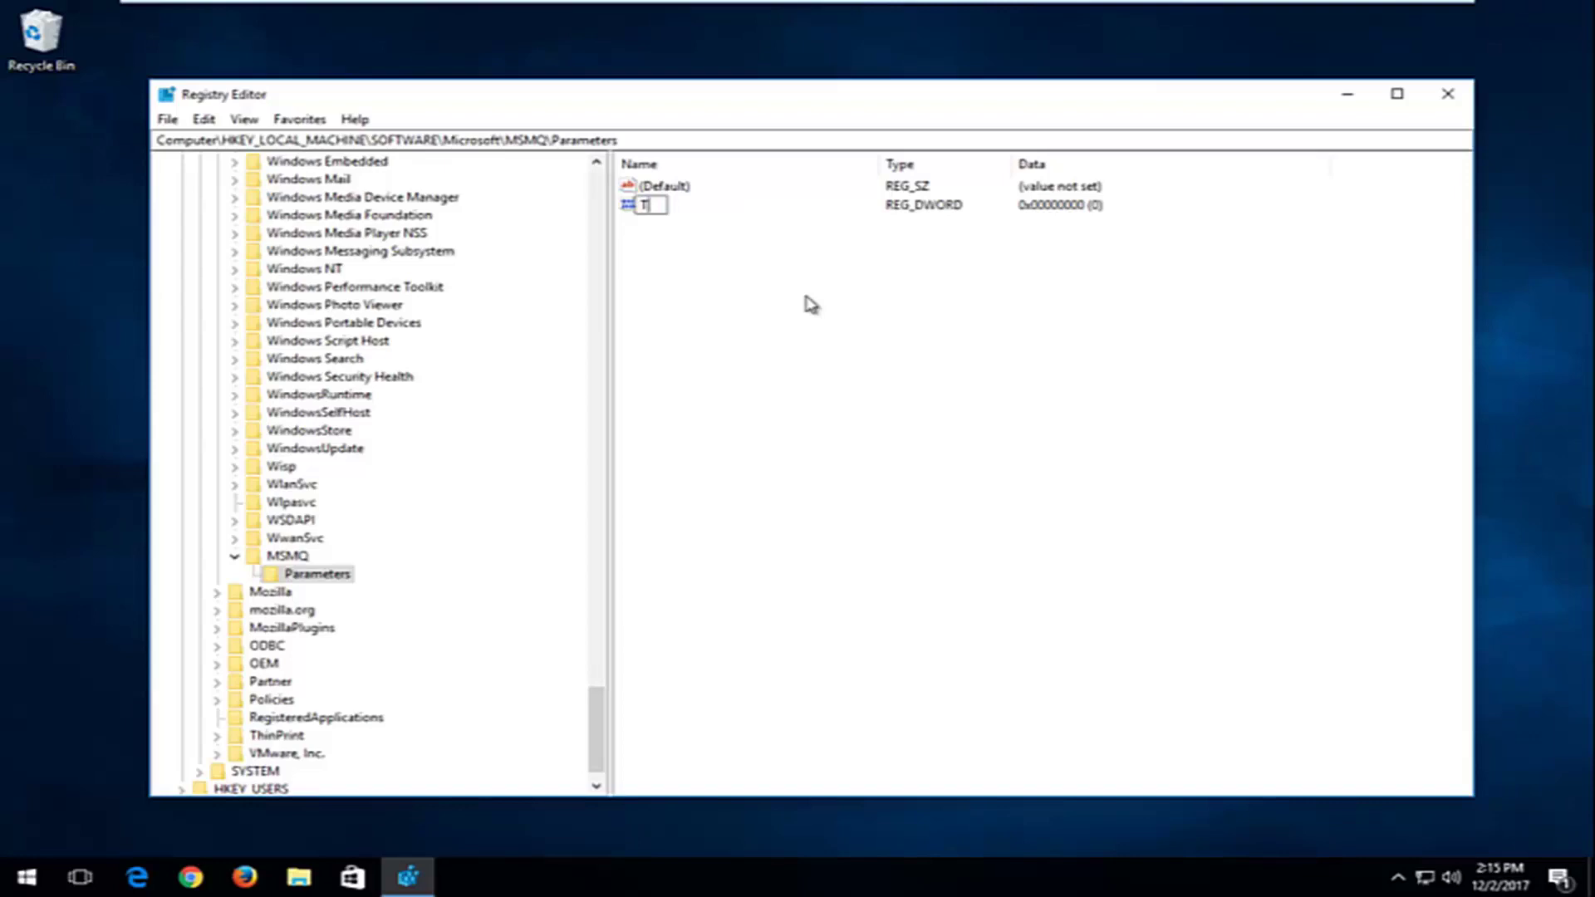
pyautogui.write('CPNoDelay')
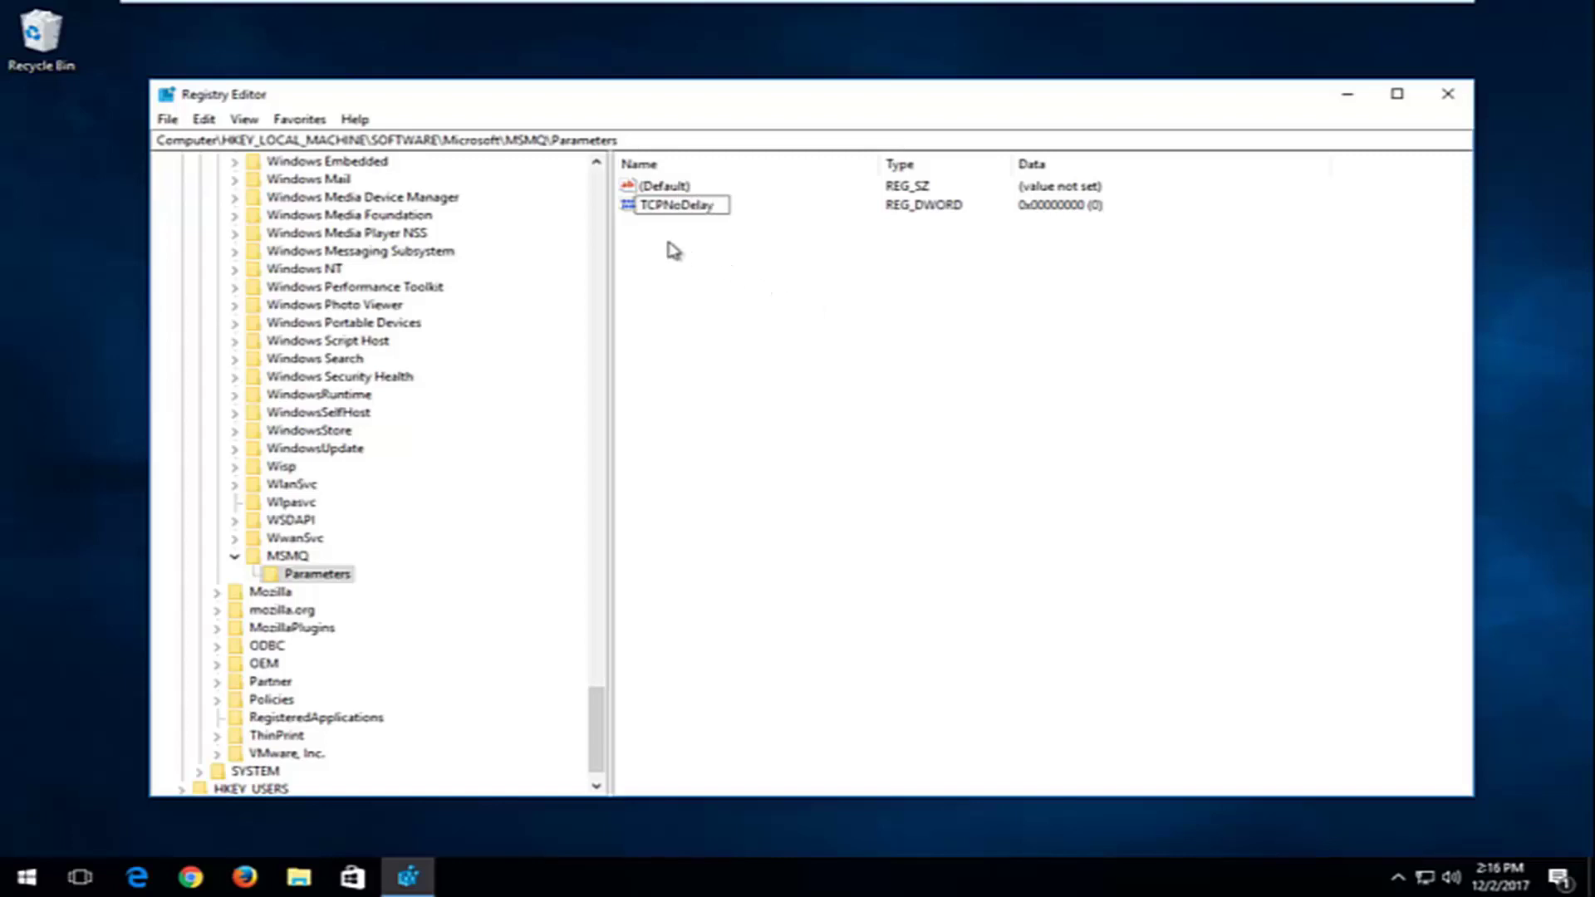
pyautogui.press('Return')
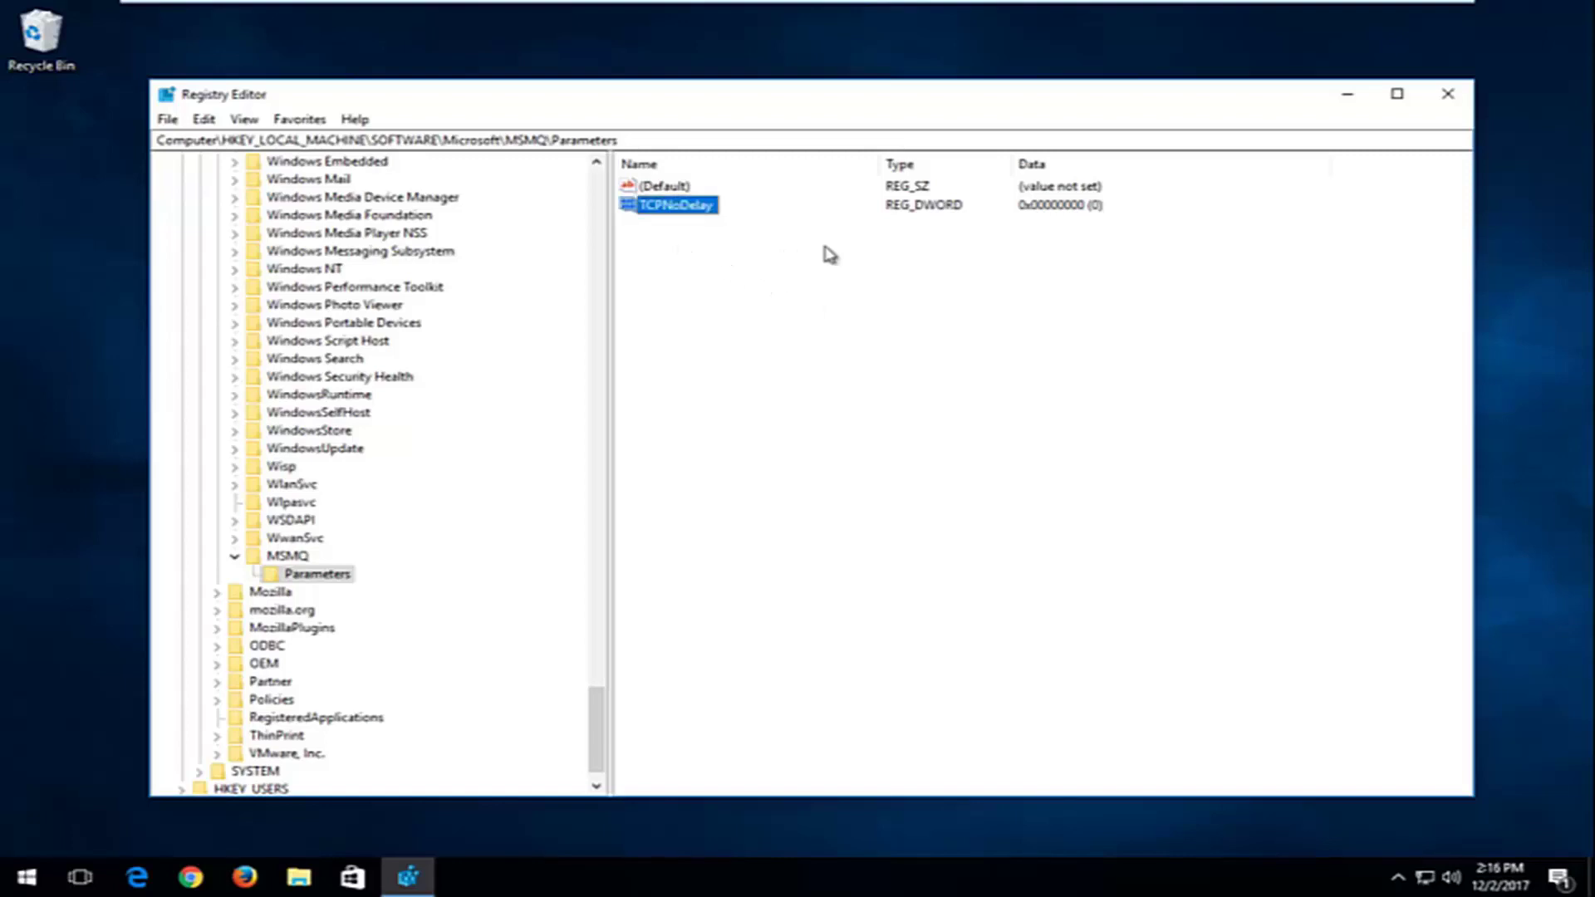
# - Set the value data of TCPNoDelay in the MSMQ\Parameters key to hexadecimal 1
pyautogui.rightClick(675, 209)
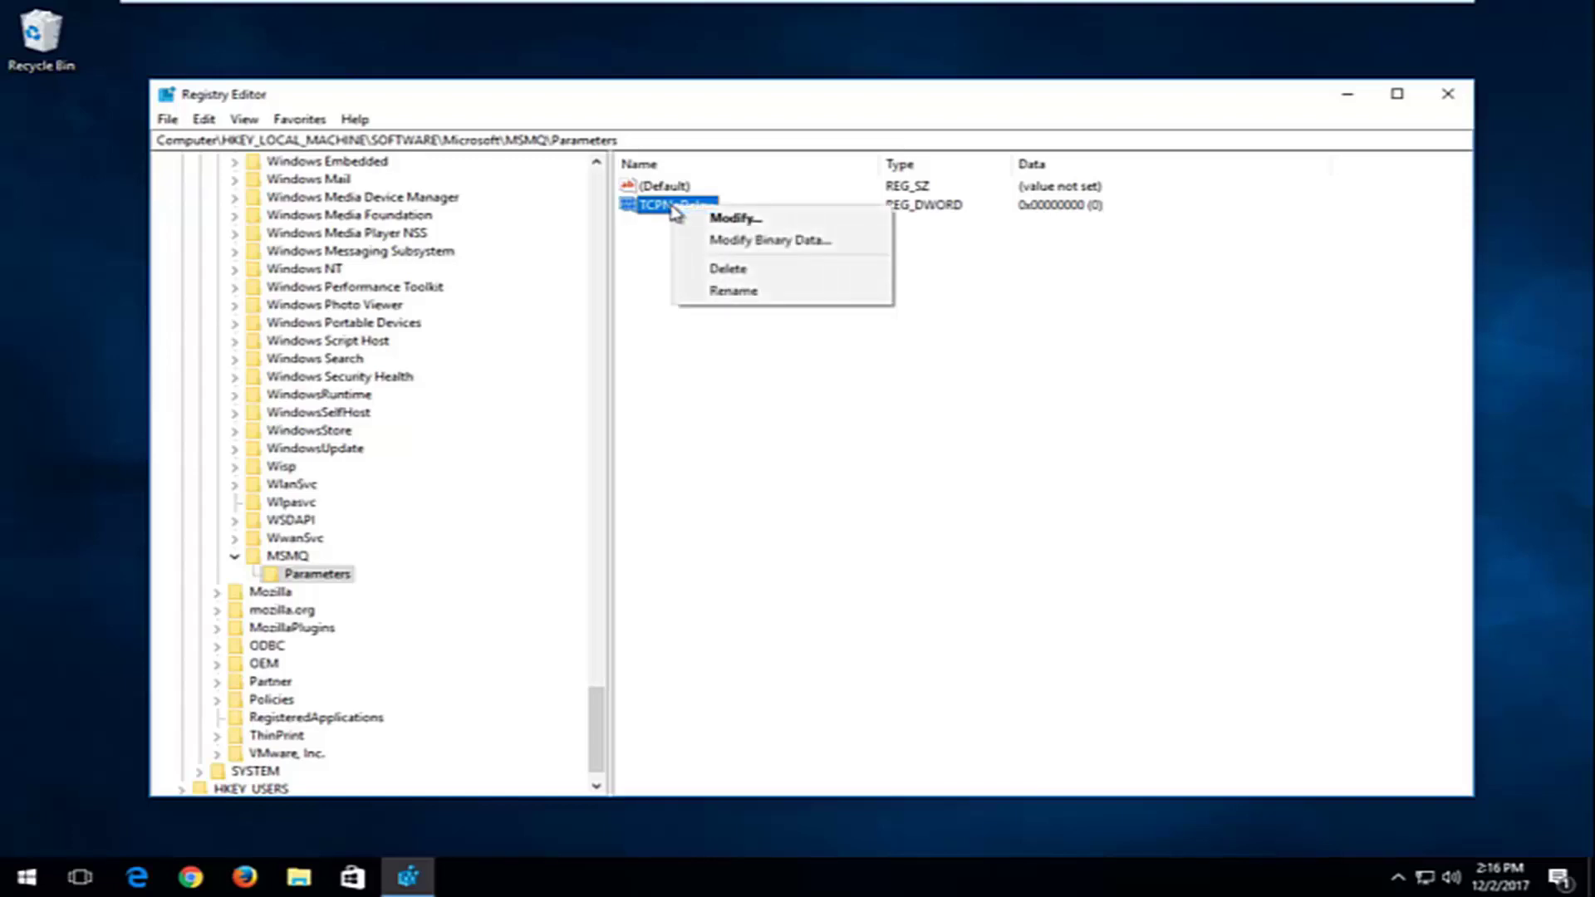
pyautogui.click(732, 220)
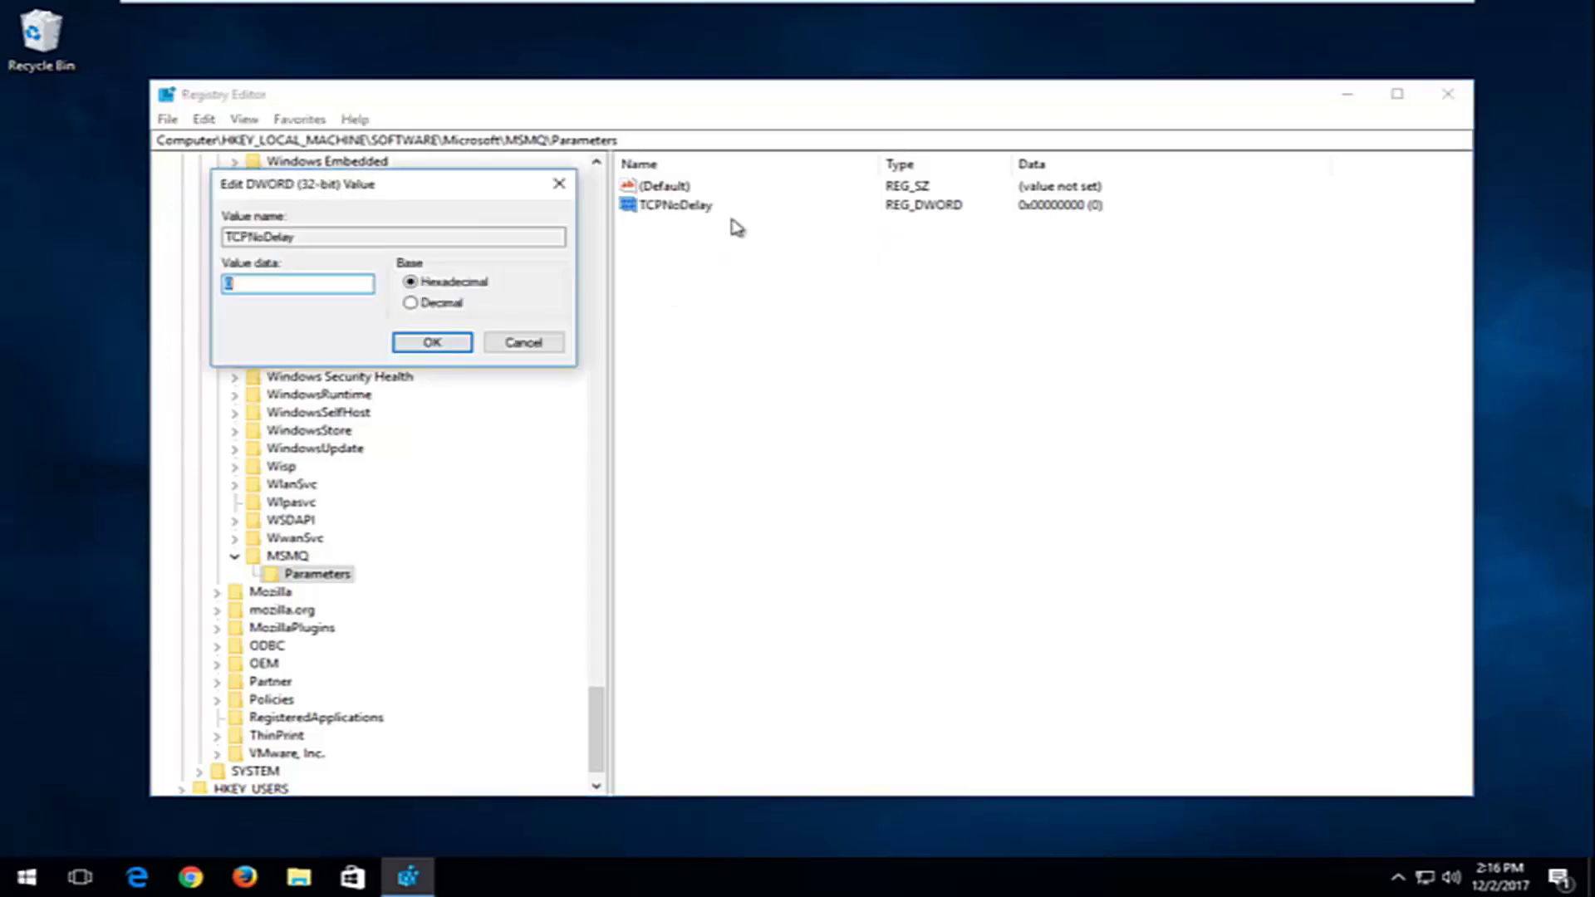
pyautogui.moveTo(358, 187); pyautogui.dragTo(829, 238)
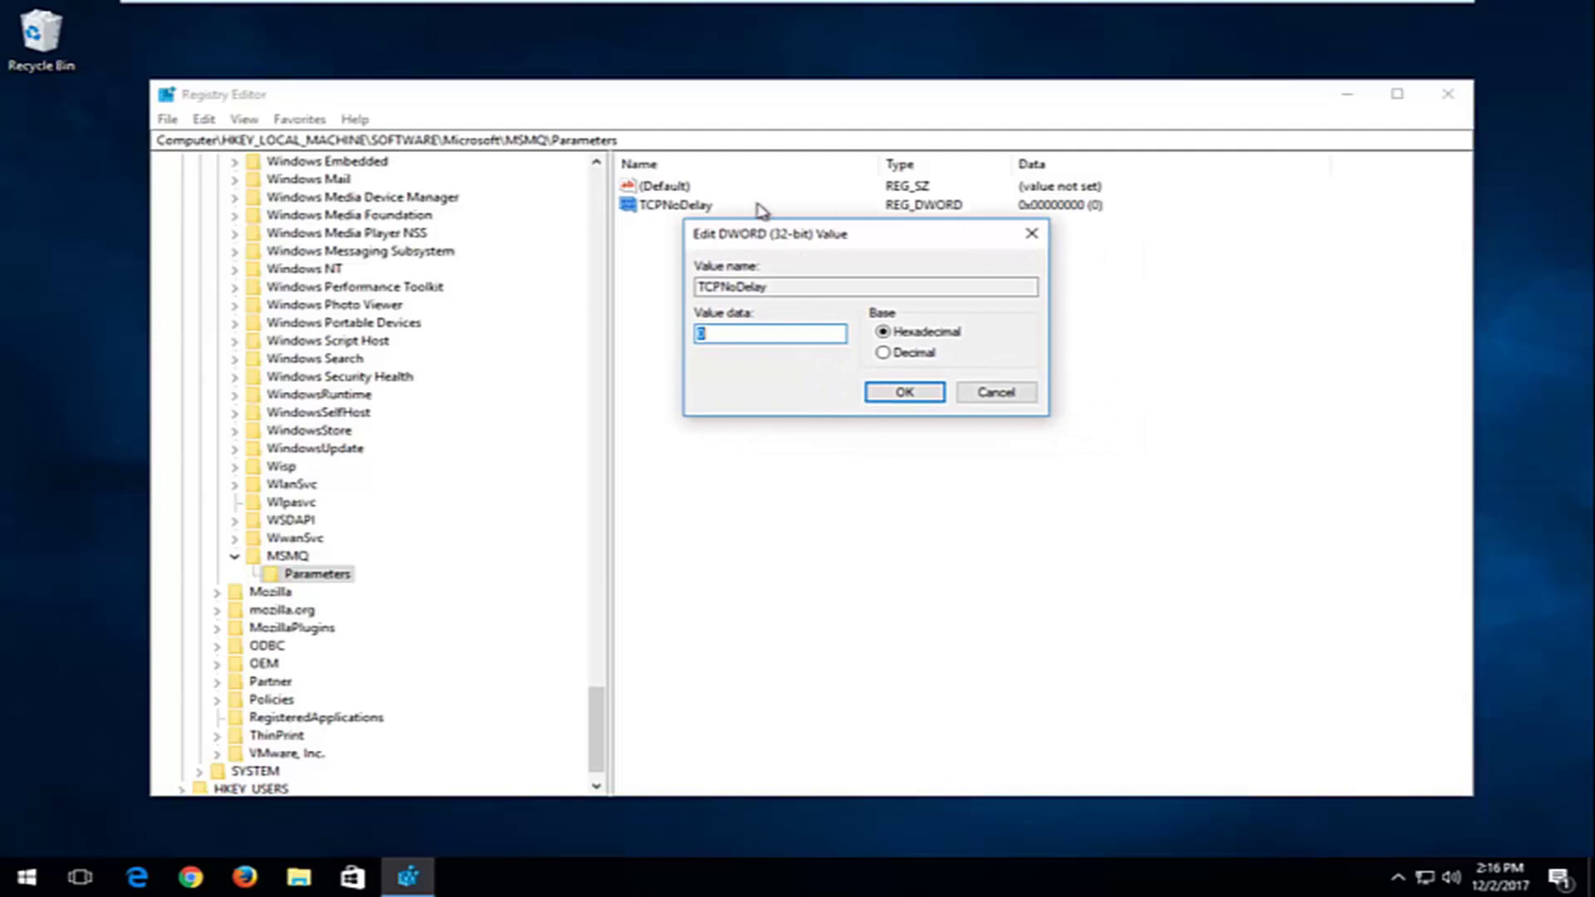
pyautogui.moveTo(741, 333); pyautogui.dragTo(646, 341)
pyautogui.click(894, 402)
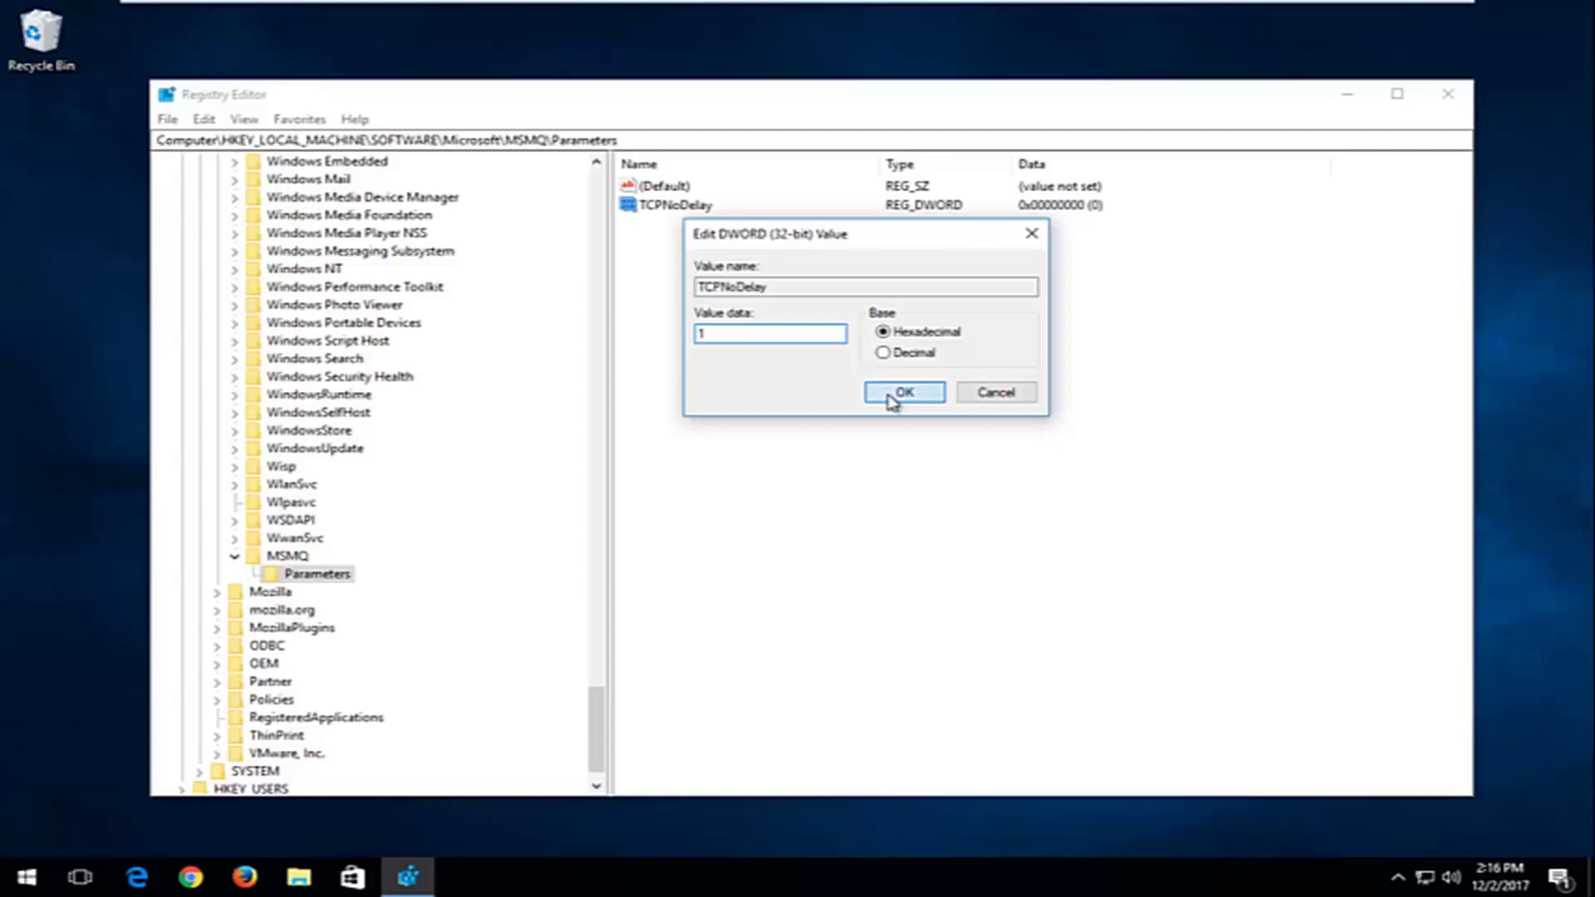
# - Collapse the MSMQ, Microsoft, SOFTWARE and HKEY_LOCAL_MACHINE keys so only the root hives are listed under Computer
pyautogui.click(821, 425)
pyautogui.click(236, 557)
pyautogui.moveTo(587, 712); pyautogui.dragTo(600, 171)
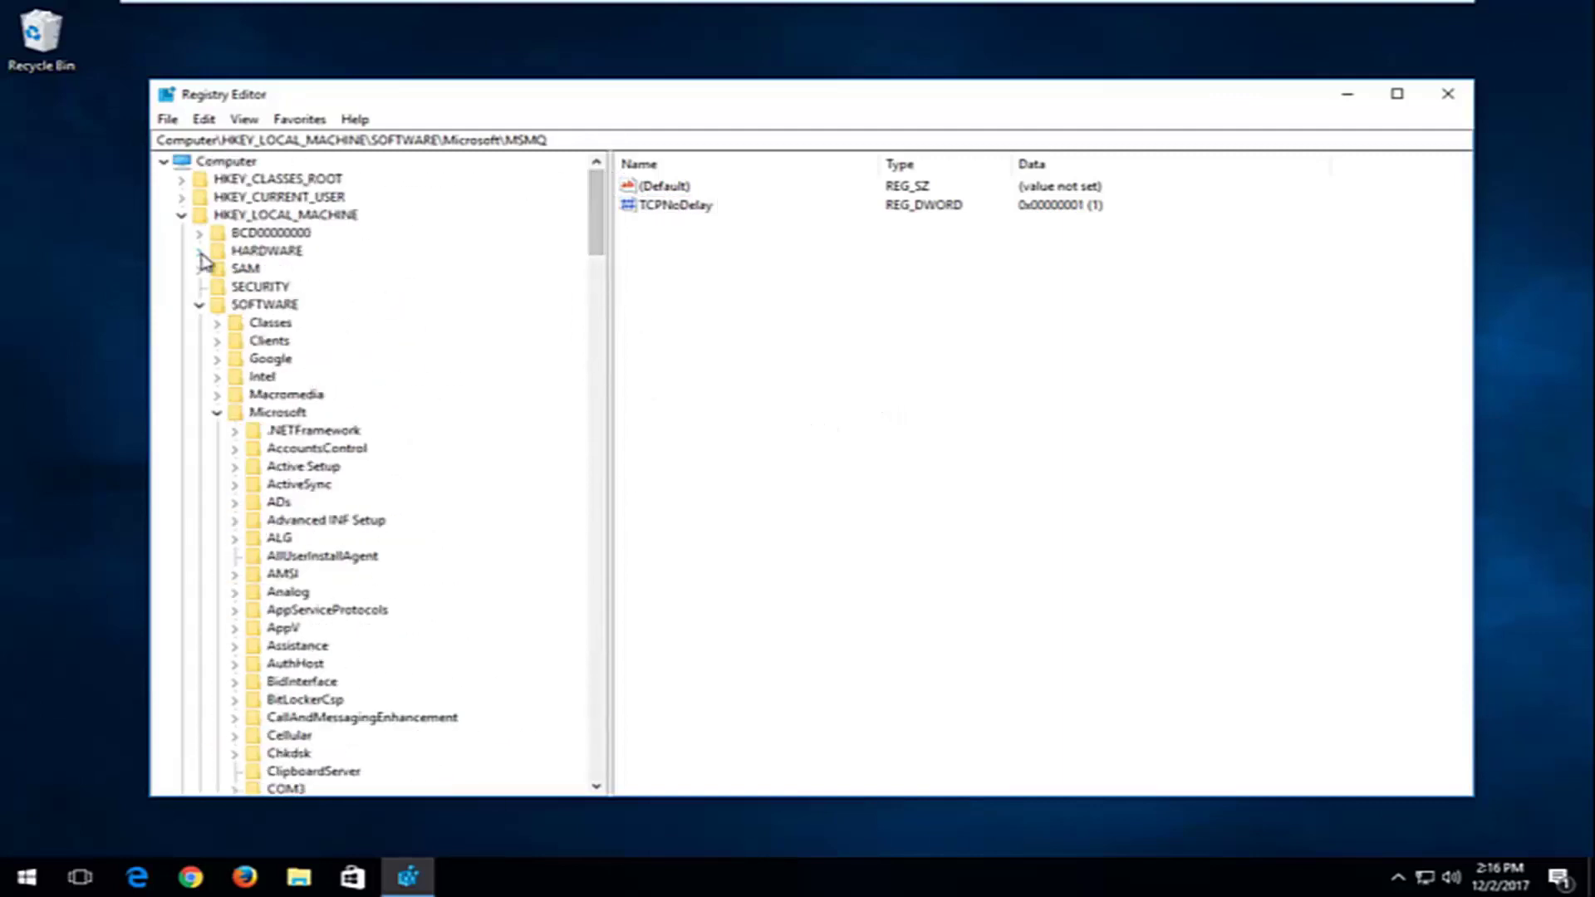
pyautogui.click(217, 413)
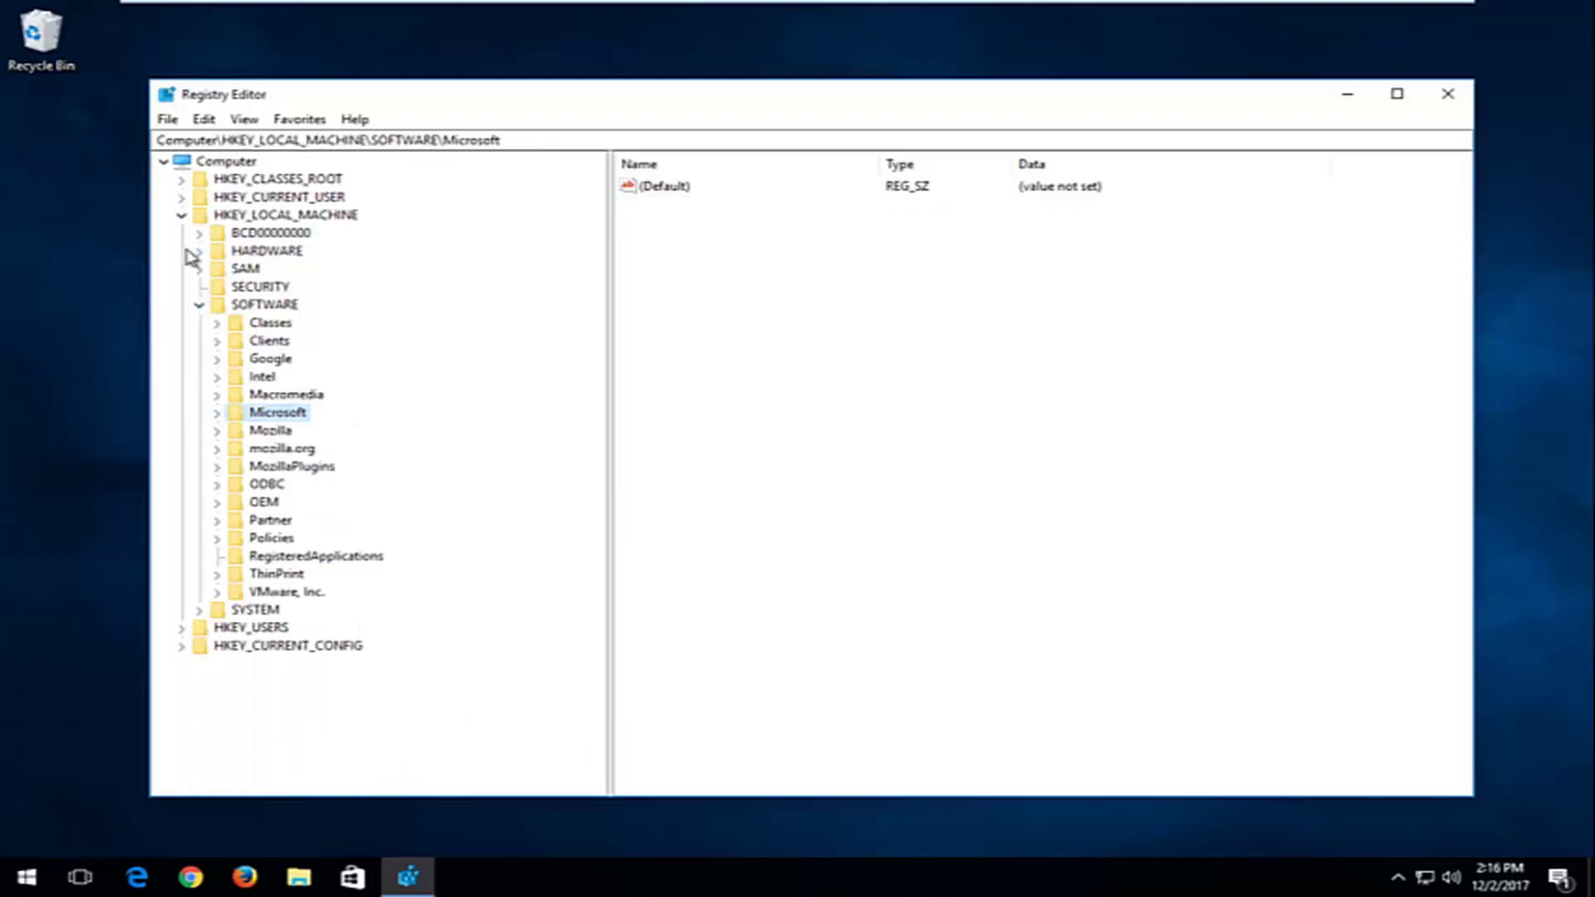
pyautogui.click(200, 304)
pyautogui.click(181, 215)
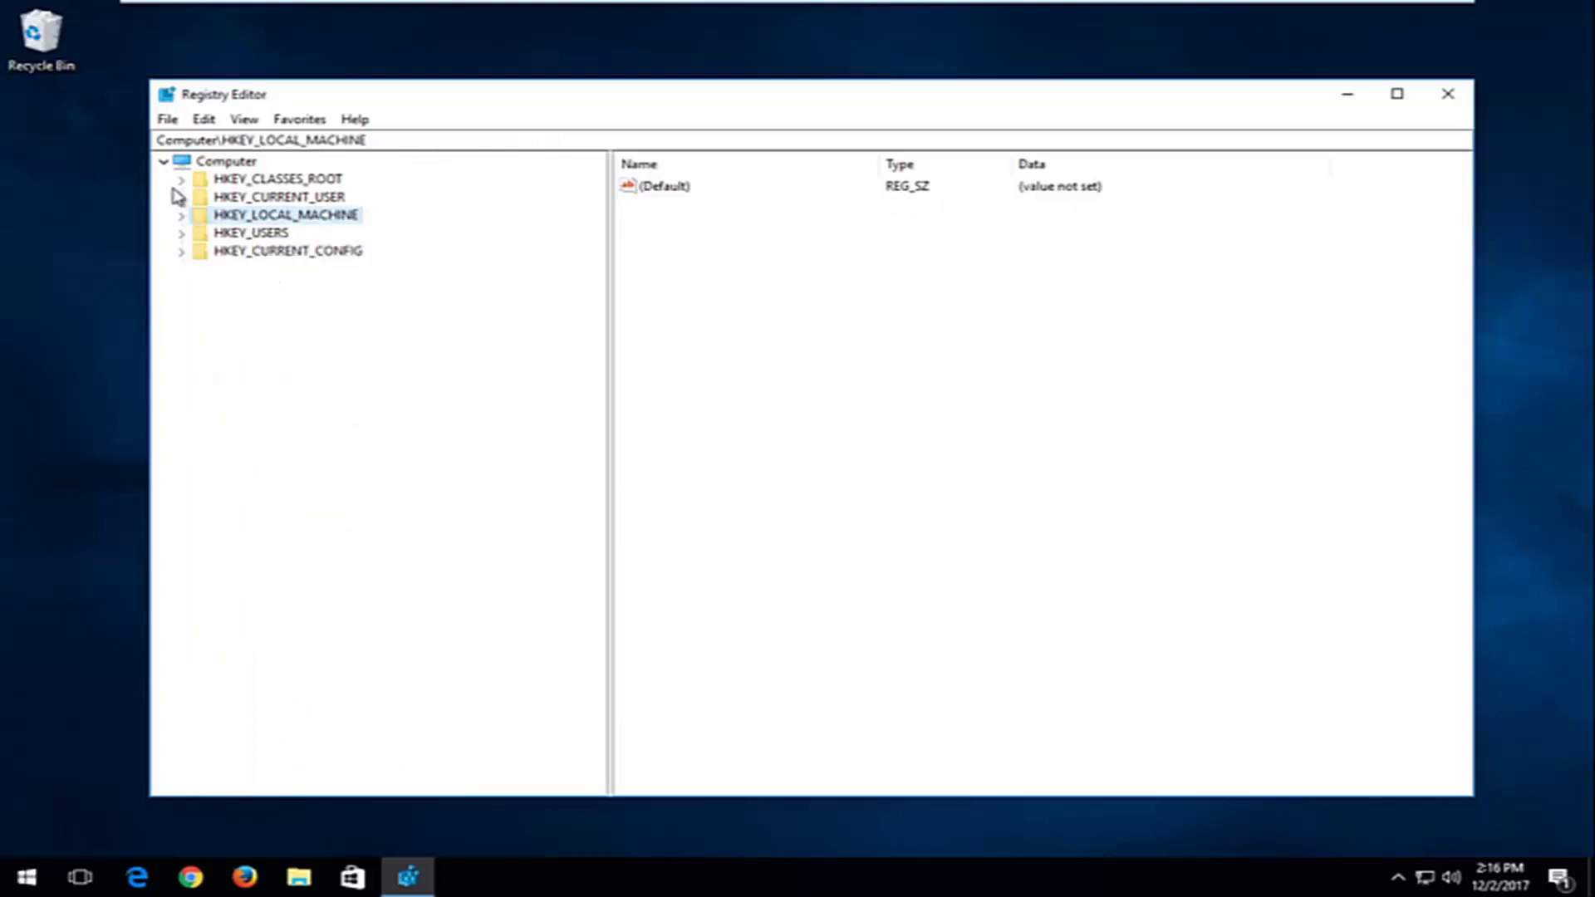
# - Export the HKEY_LOCAL_MACHINE branch to the Desktop as a registration file named backup
pyautogui.click(167, 121)
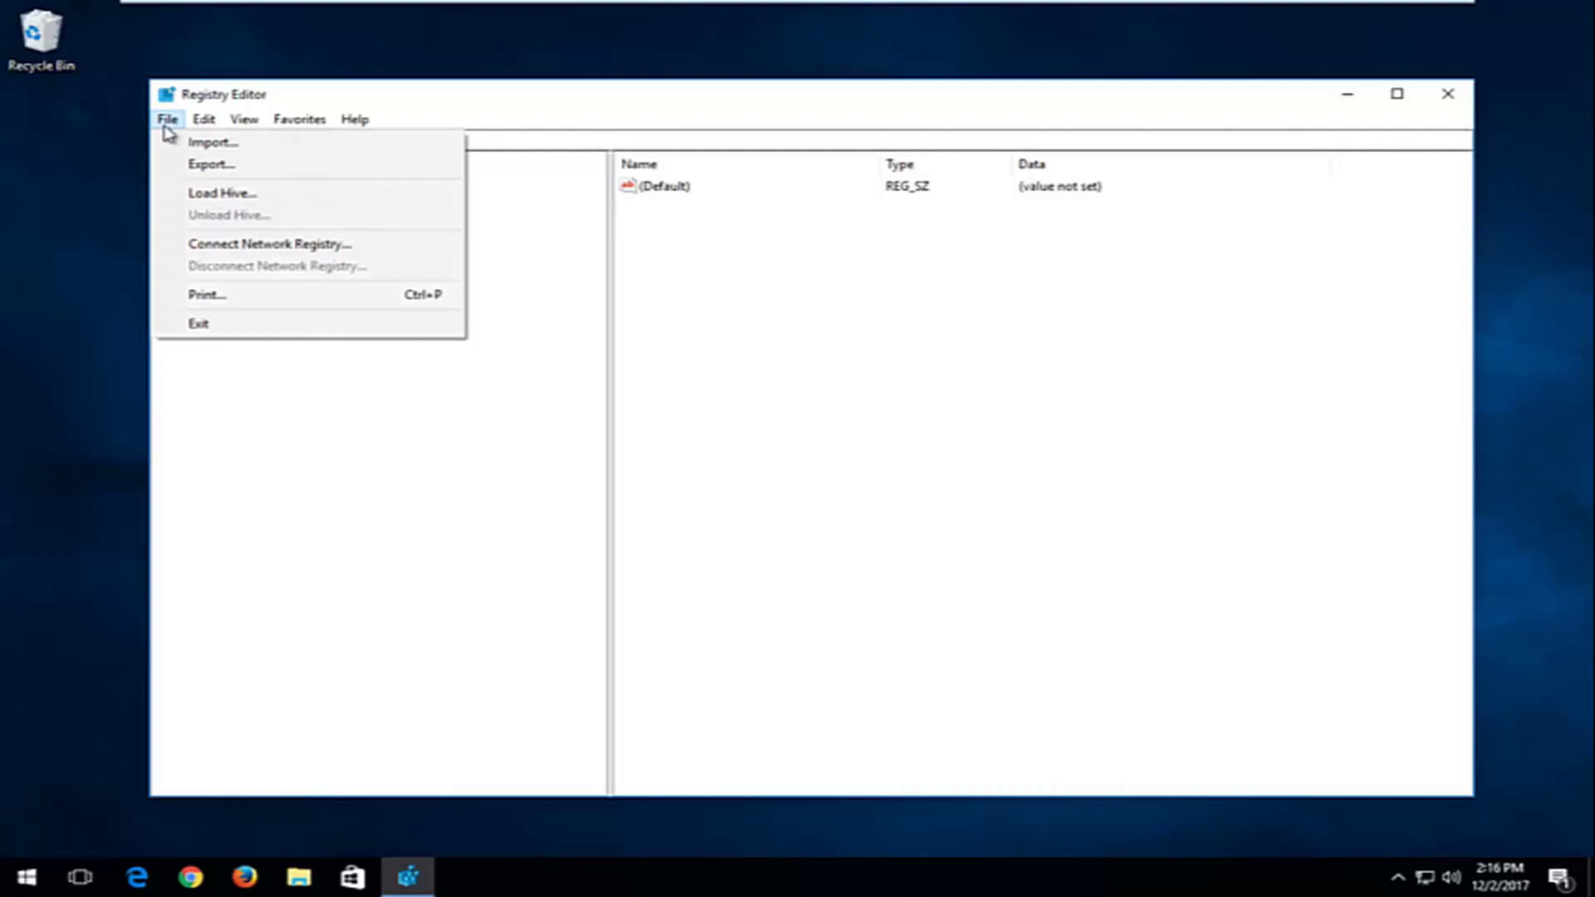
pyautogui.click(203, 165)
pyautogui.click(213, 291)
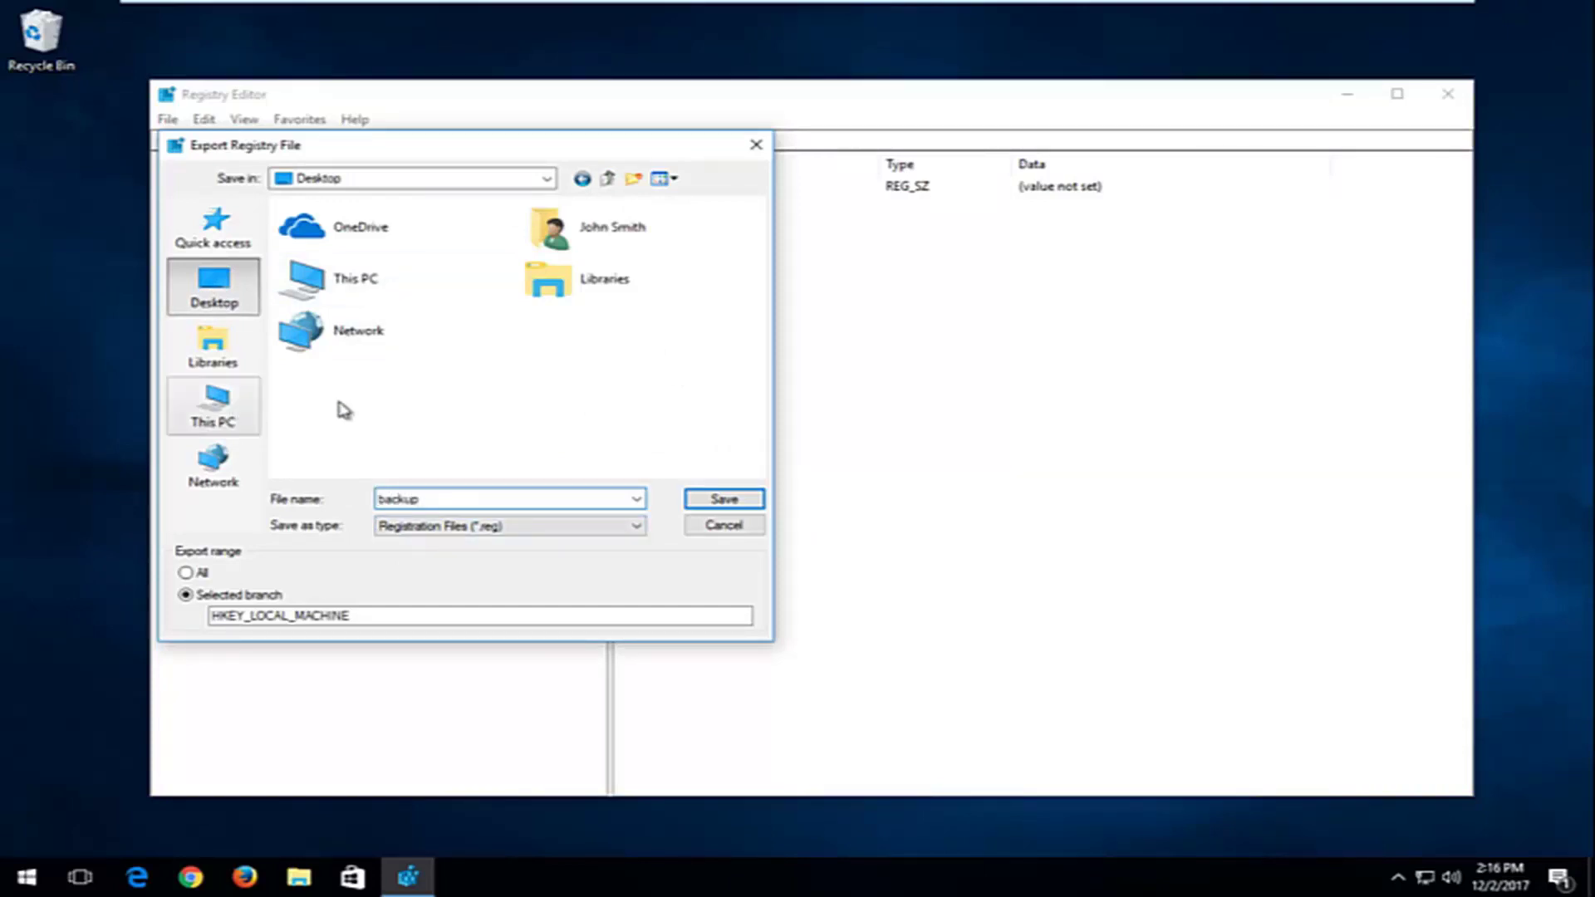
pyautogui.click(742, 501)
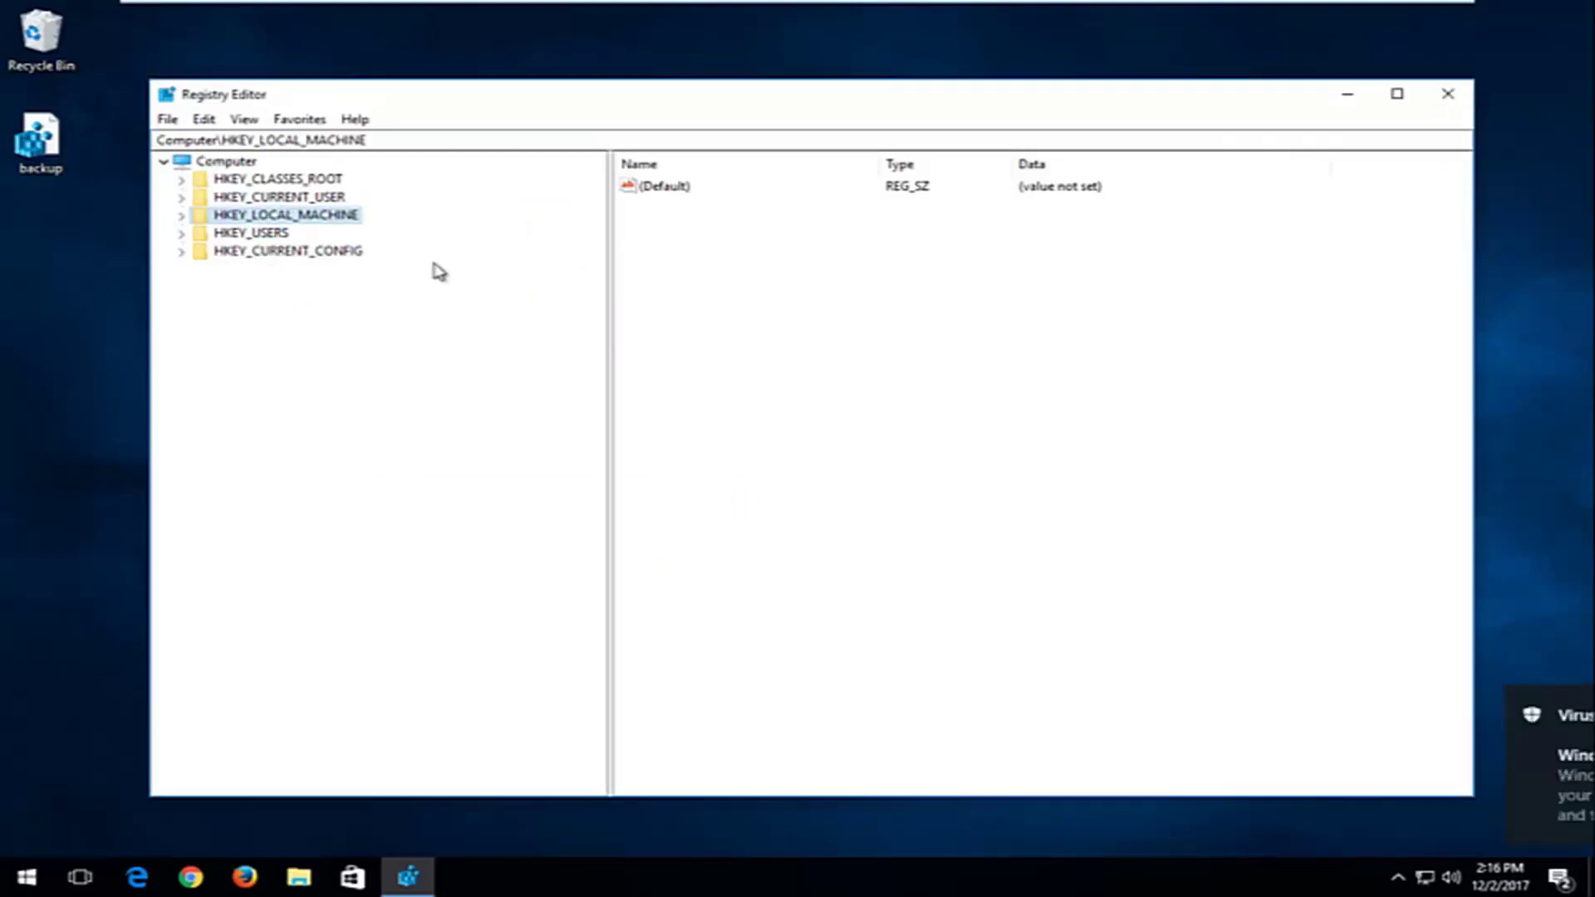
# - Export the entire registry from Computer to the Desktop as "backup registry", with the export range set to All
pyautogui.click(212, 164)
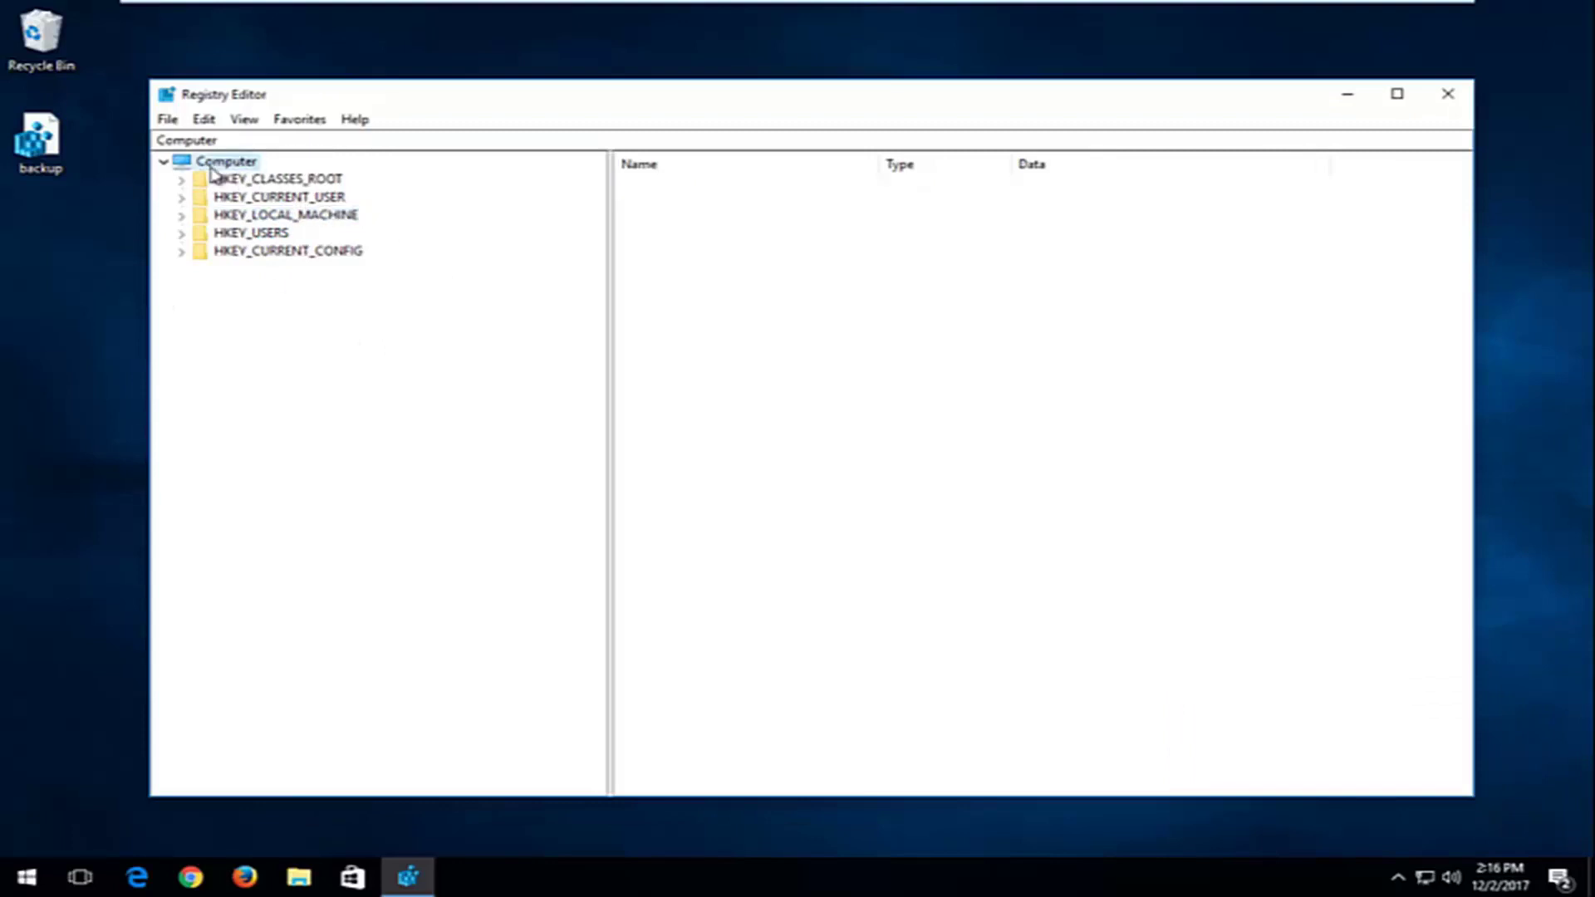
pyautogui.click(168, 120)
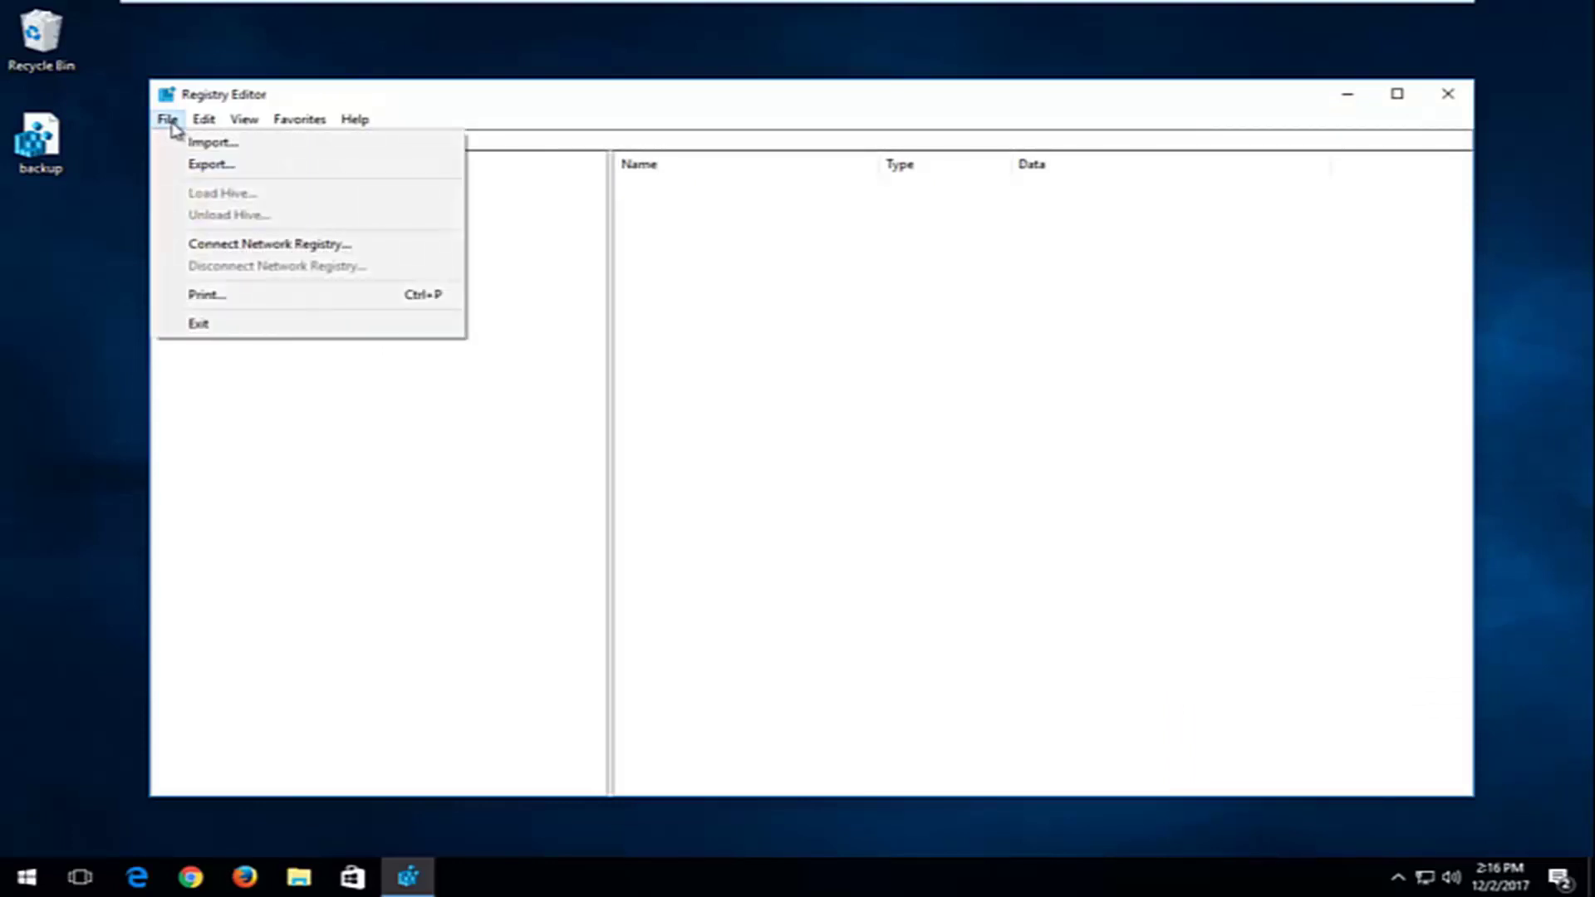
pyautogui.click(207, 163)
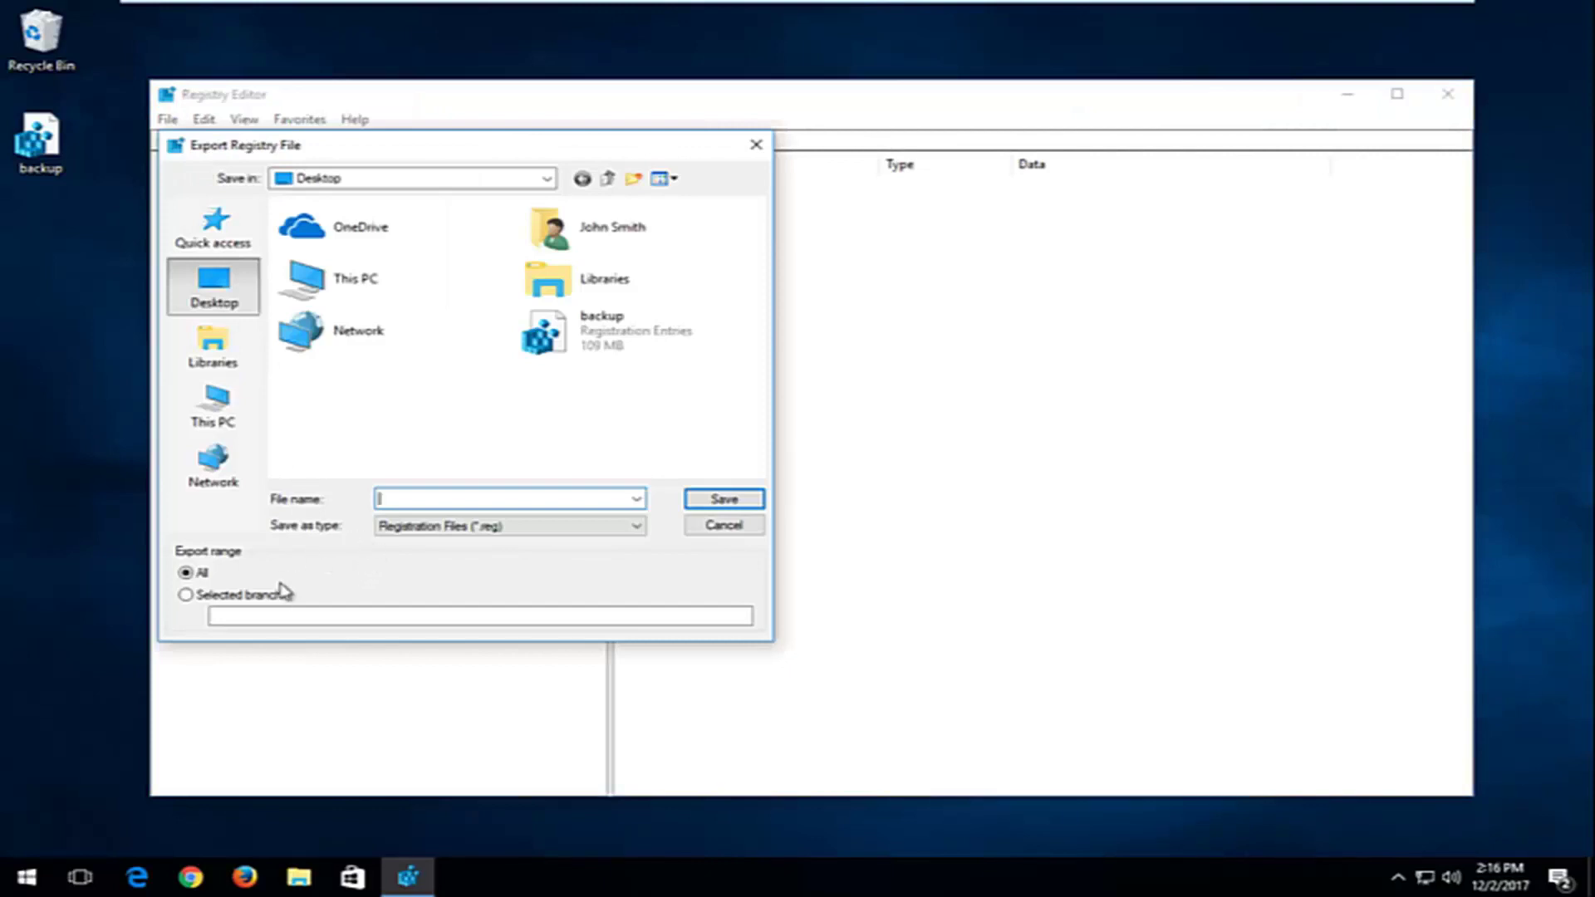
pyautogui.click(209, 615)
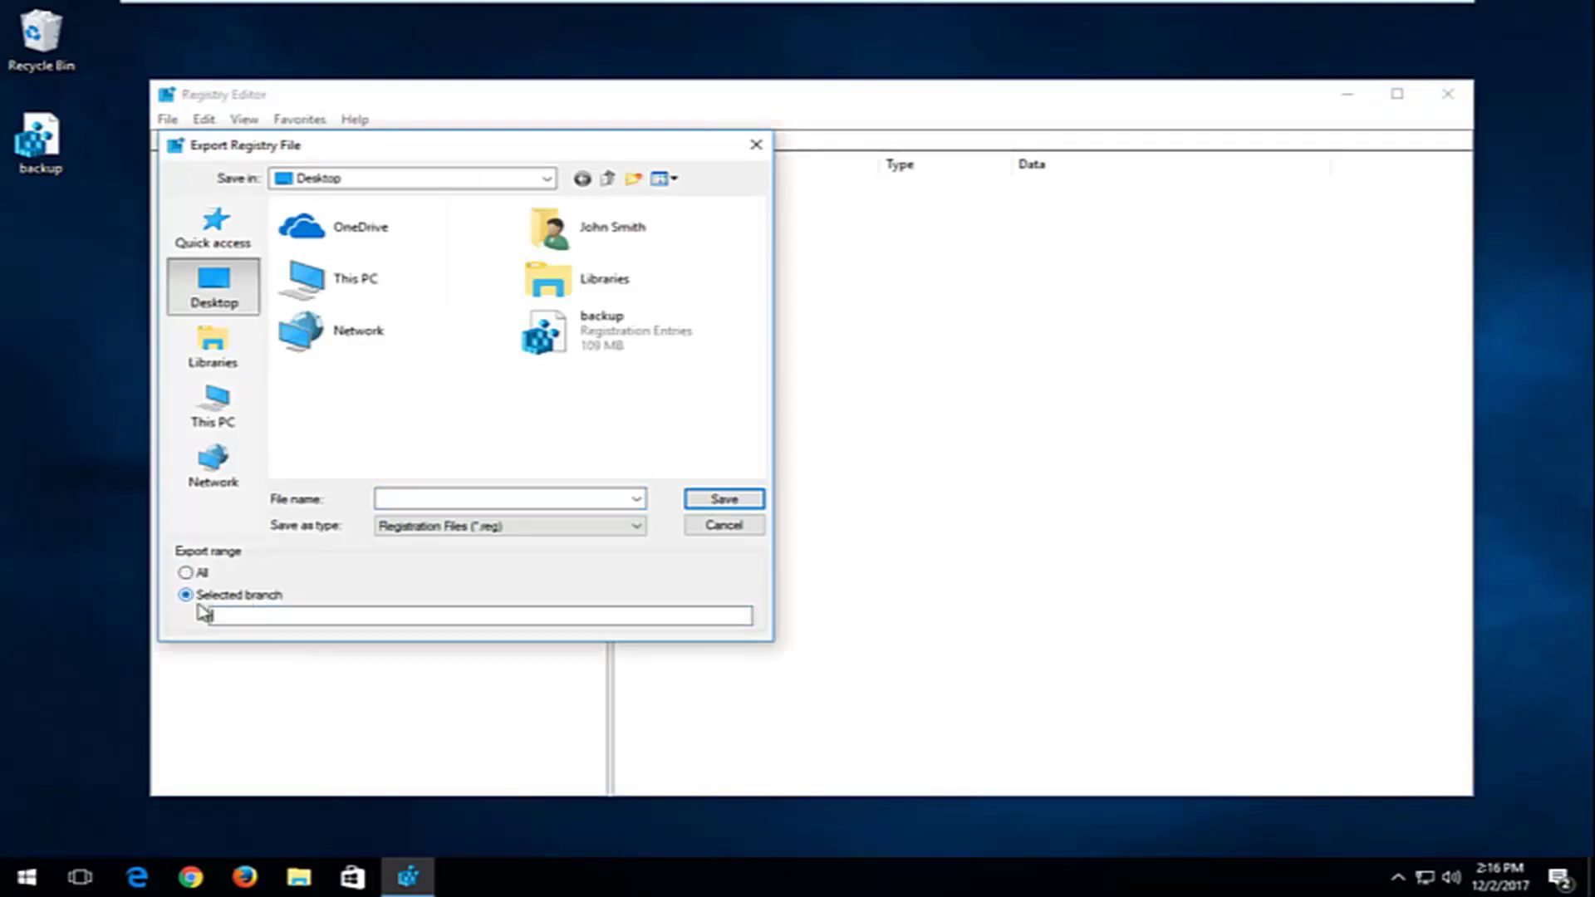
pyautogui.click(186, 573)
pyautogui.click(434, 499)
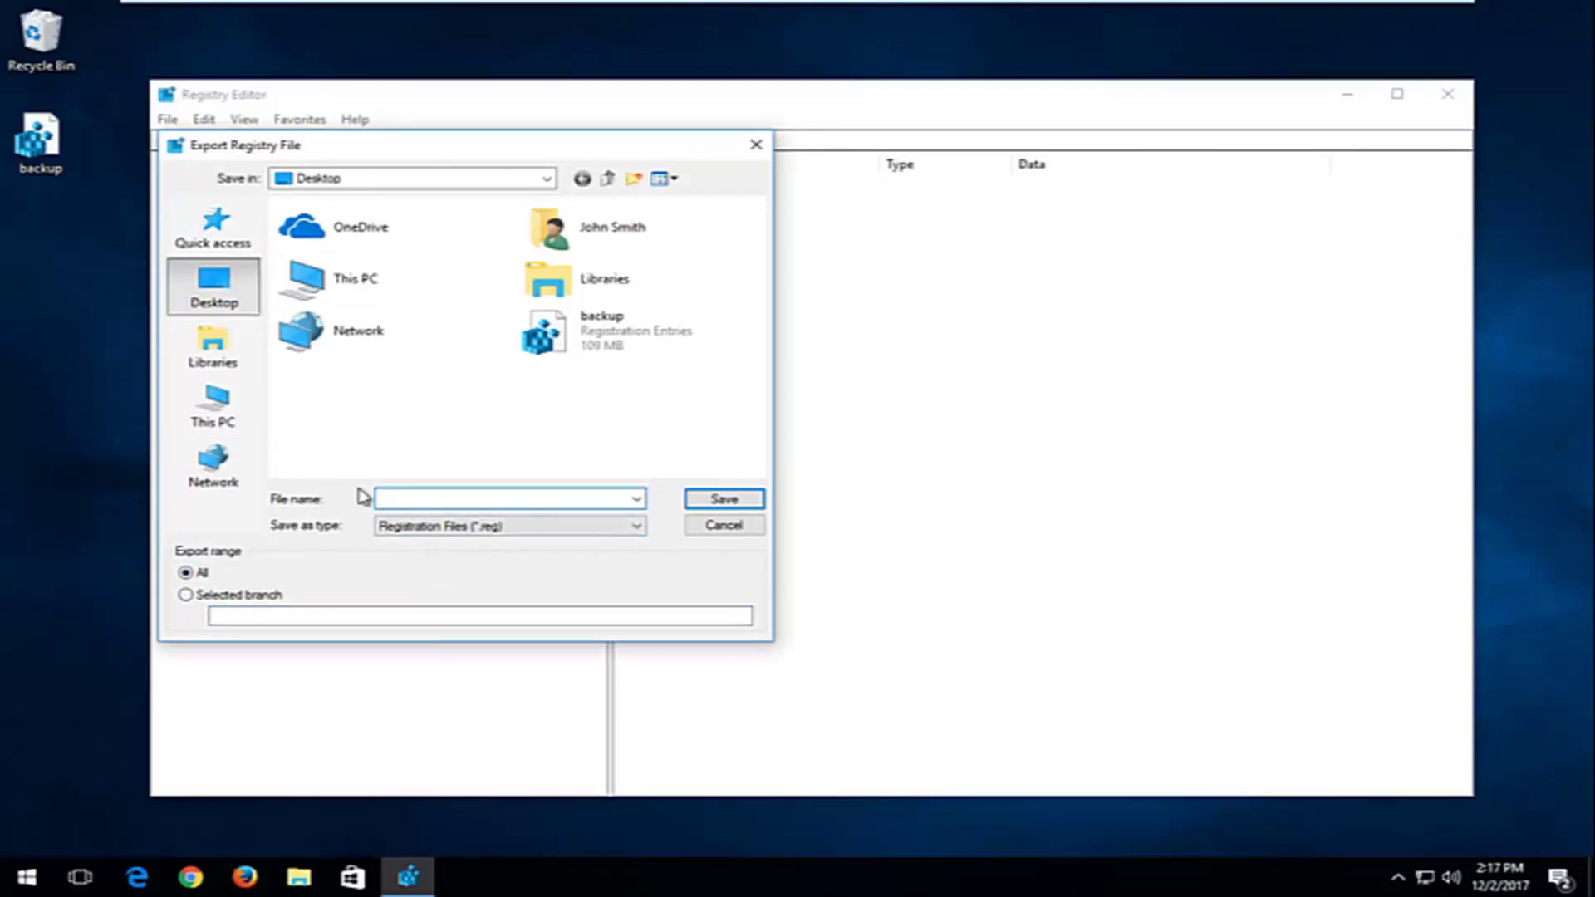
pyautogui.write('backup.registry')
pyautogui.press('Return')
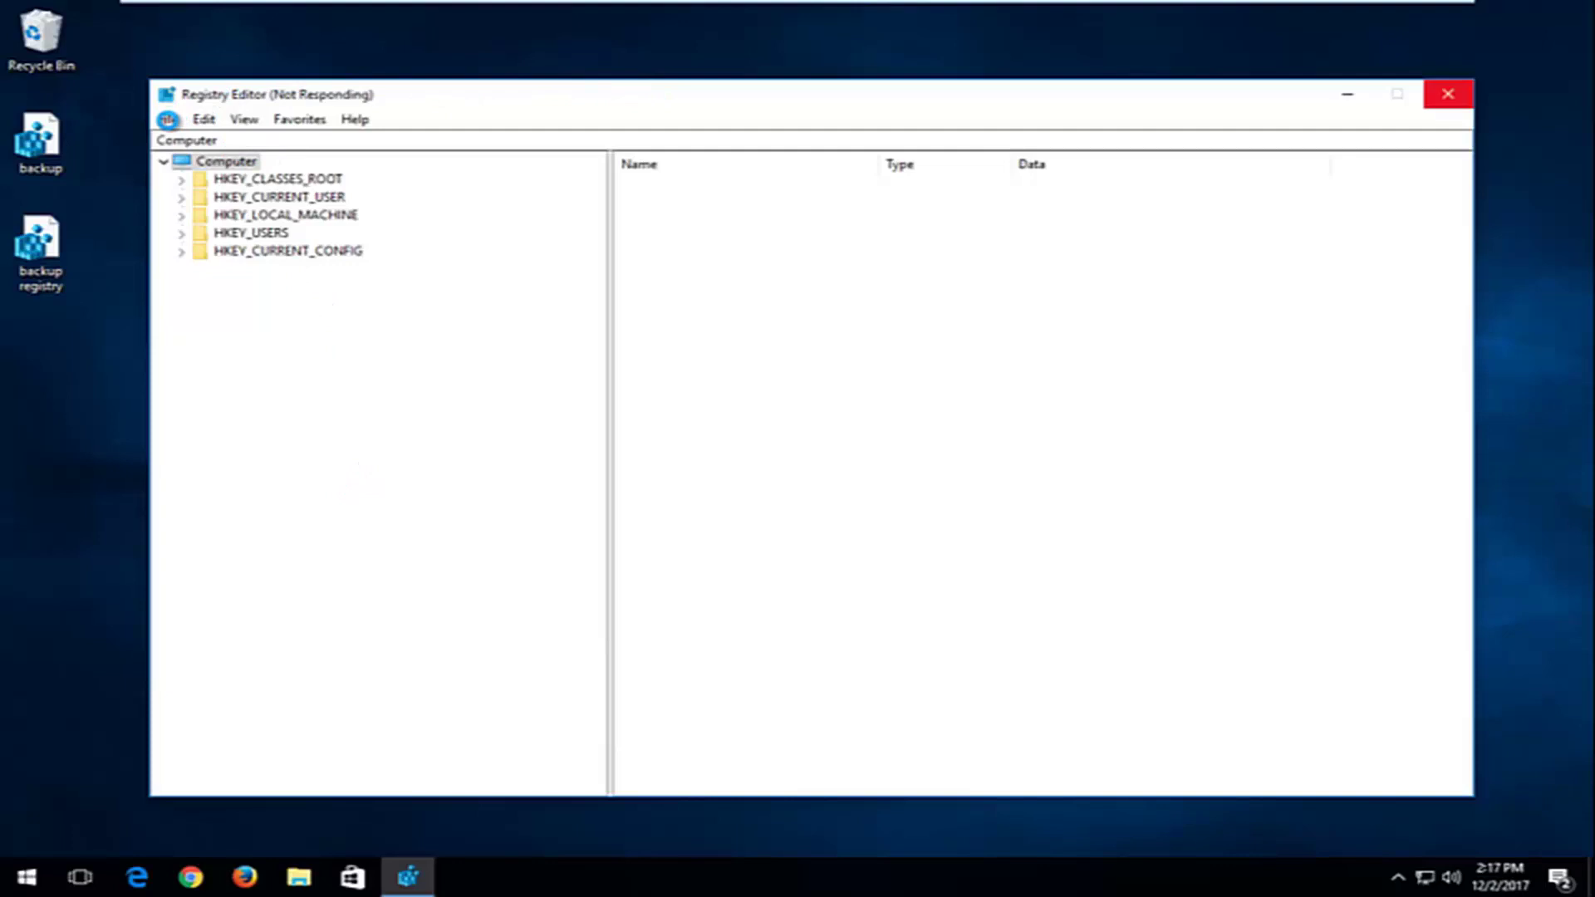
# - Import the backup registration file from the Desktop into the registry
pyautogui.click(169, 120)
pyautogui.click(199, 141)
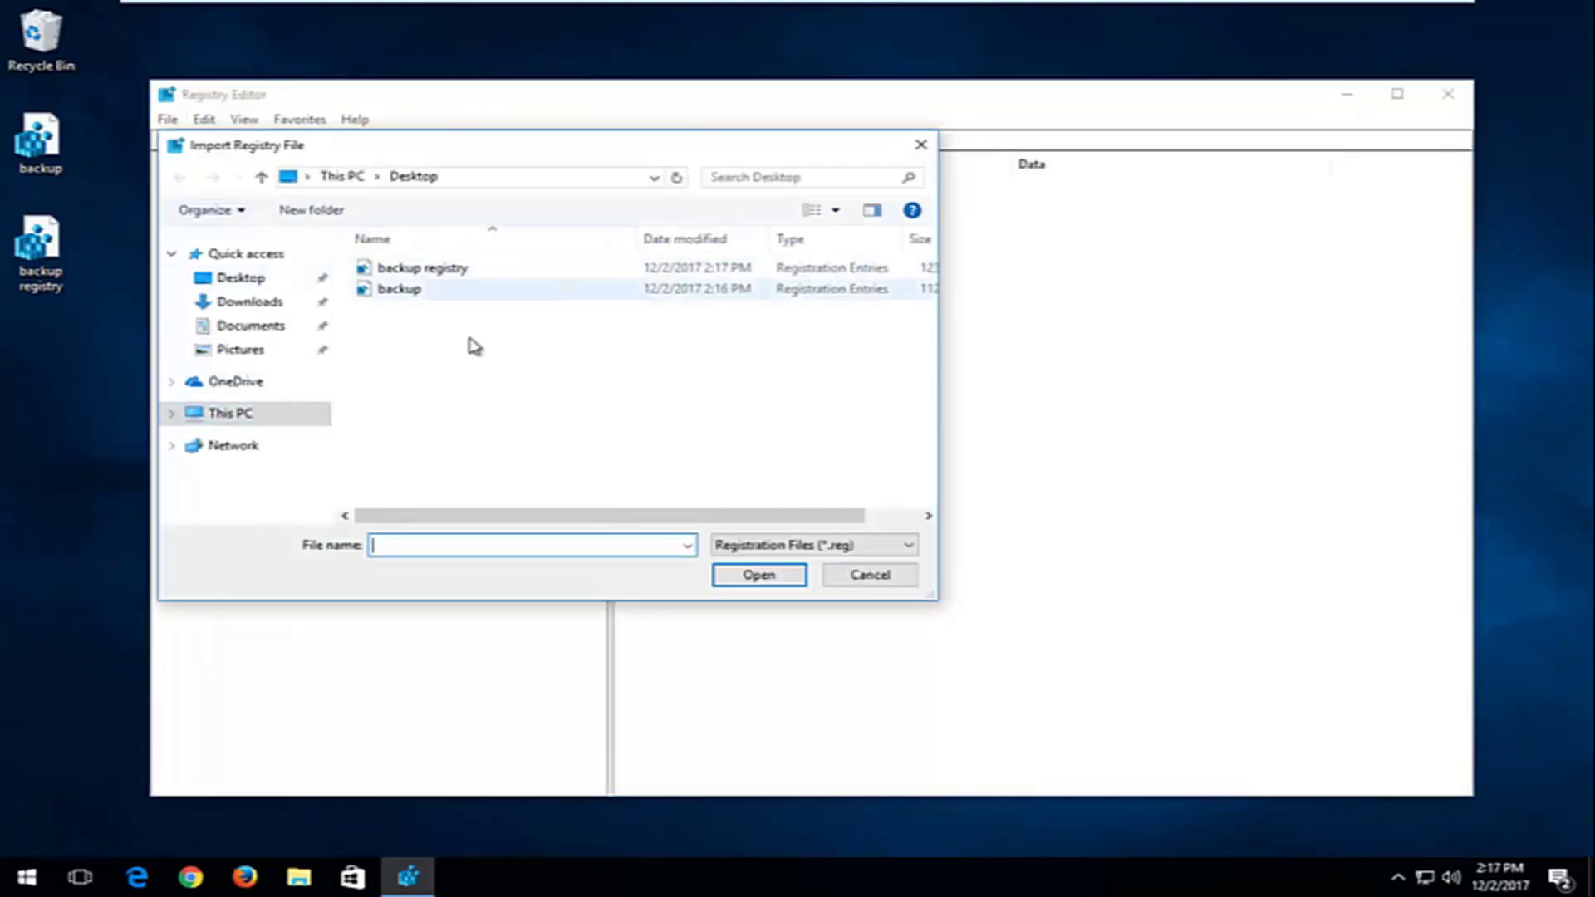
pyautogui.click(387, 290)
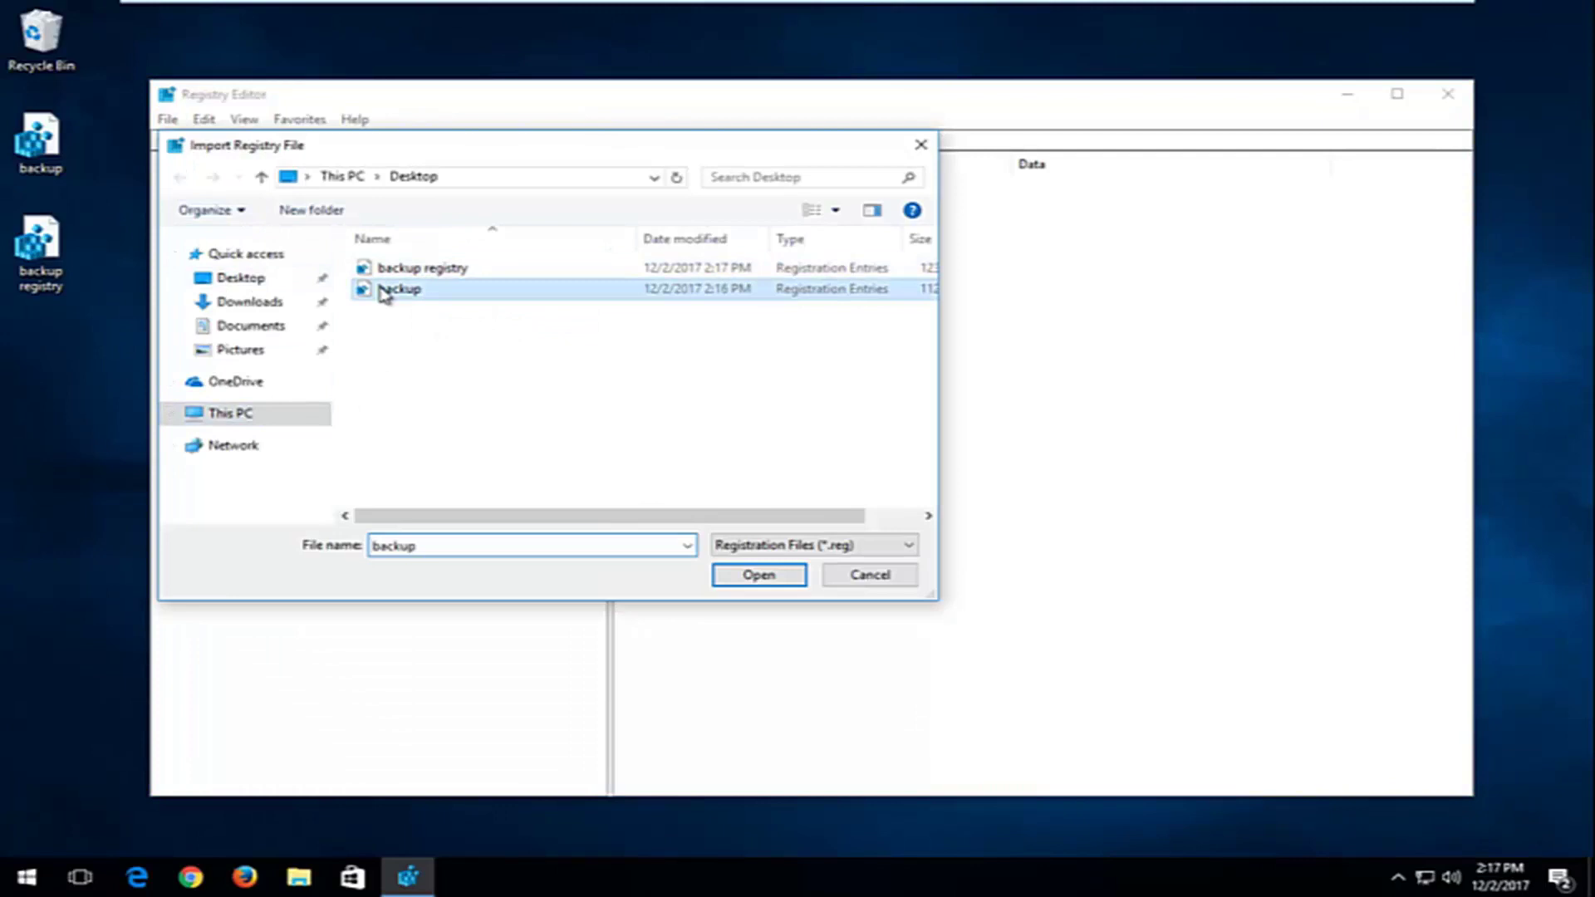
pyautogui.click(759, 576)
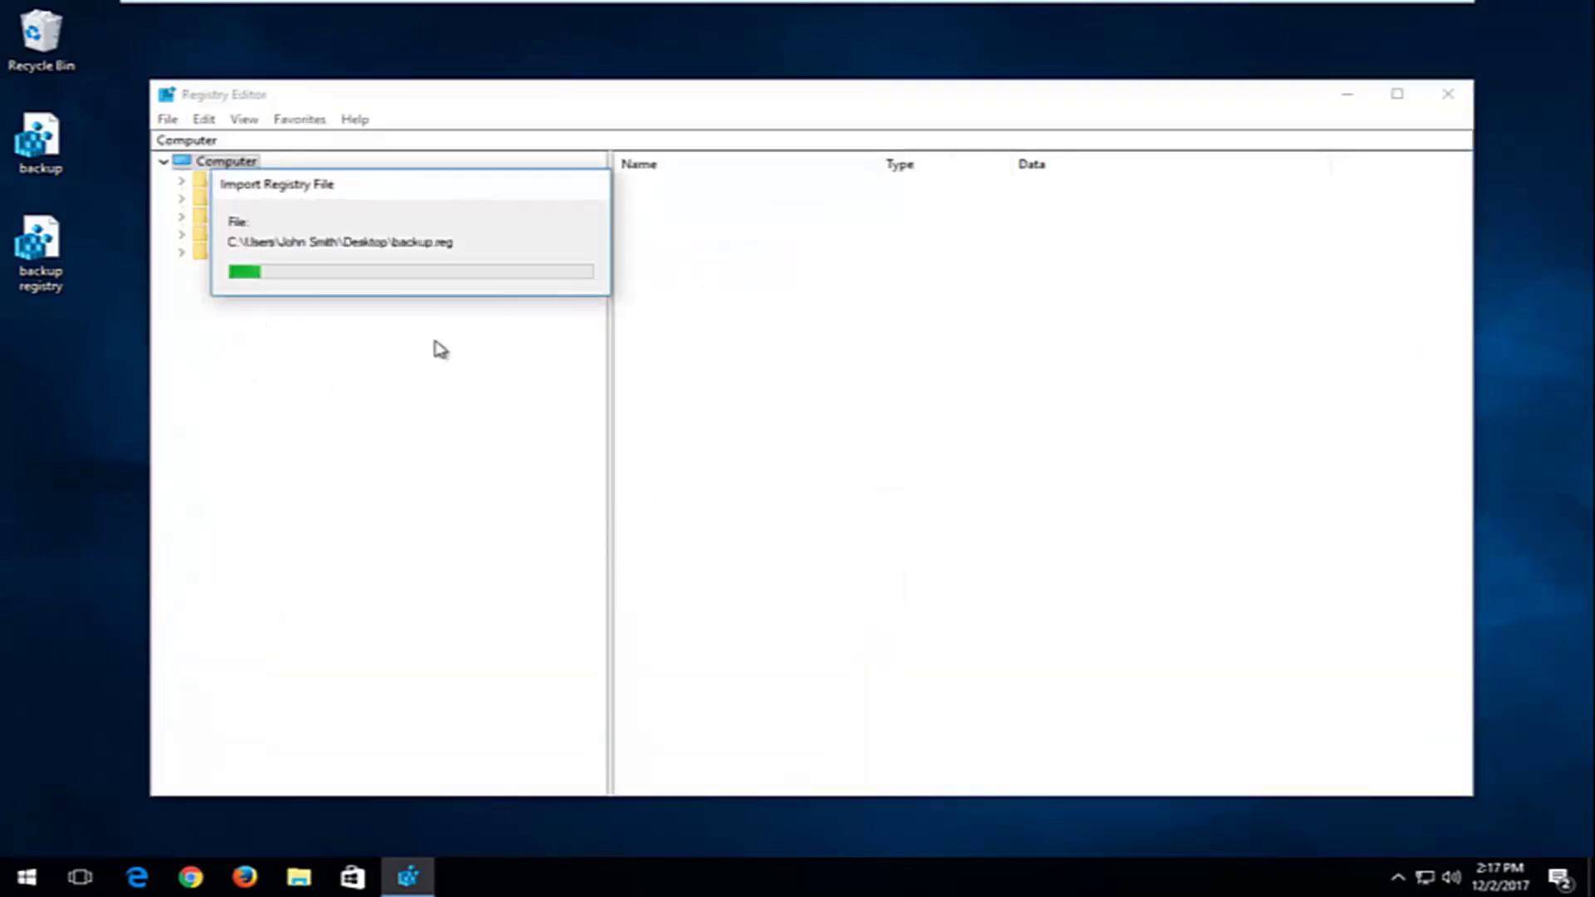